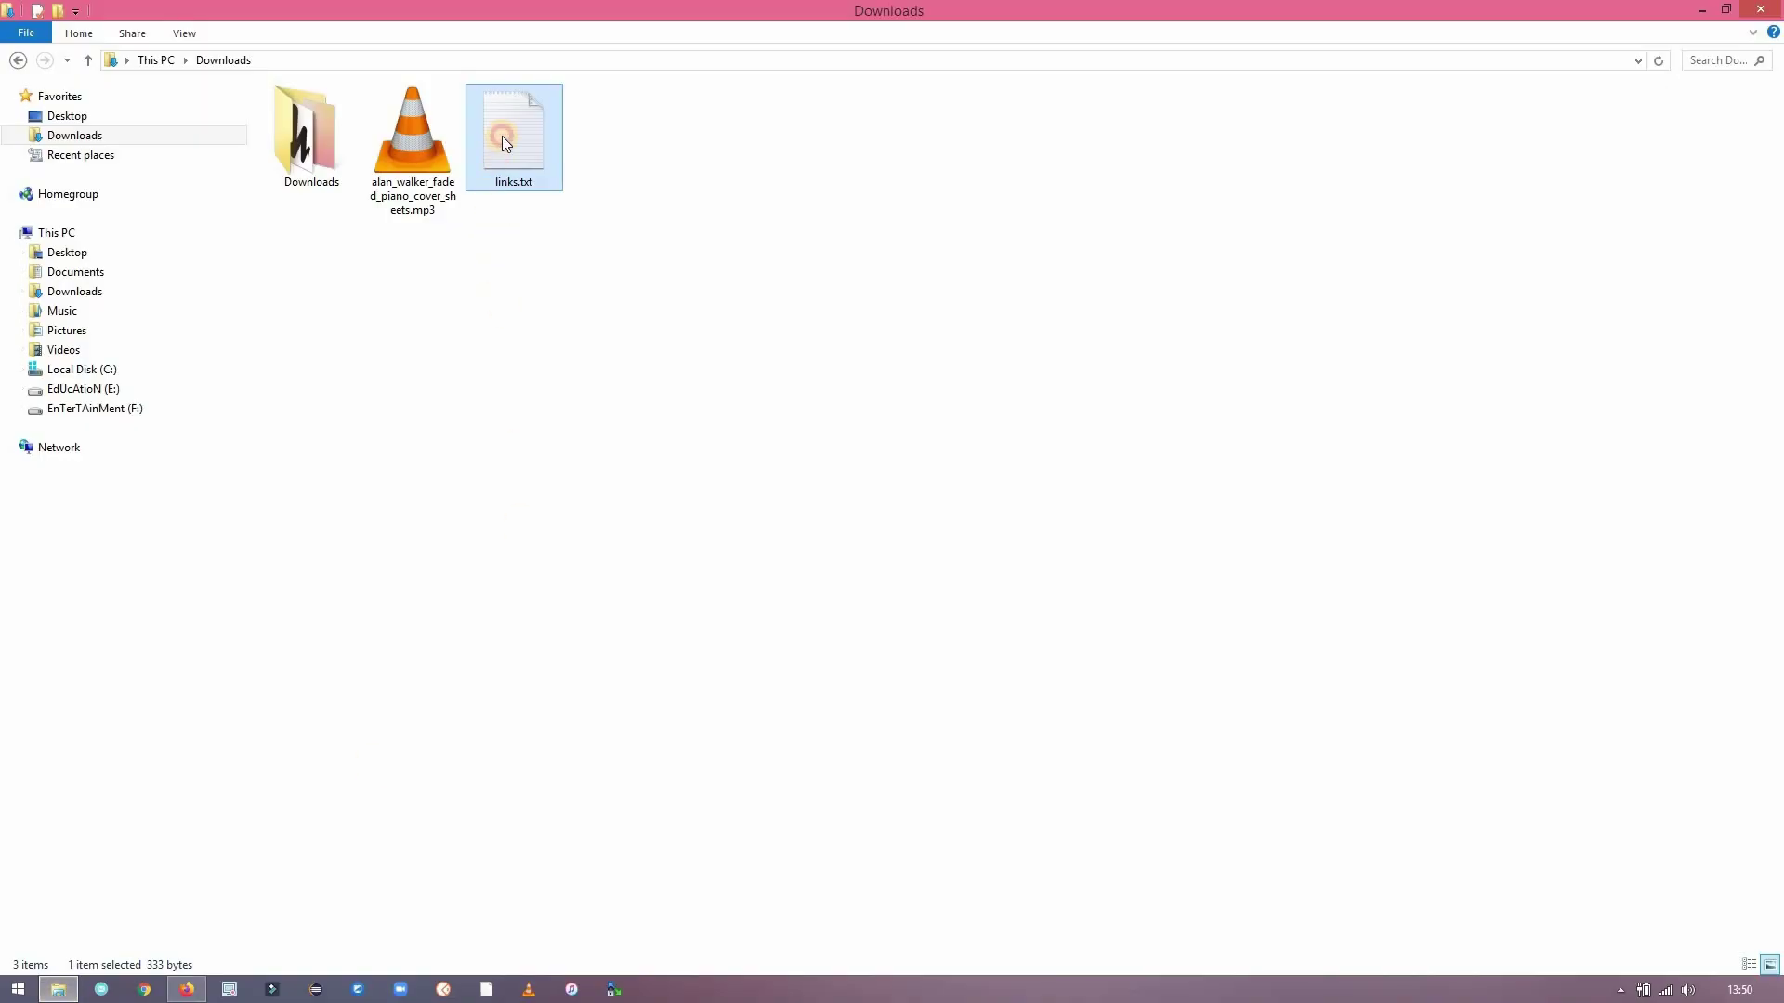
Copy the Rainmeter web address from the notes and load rainmeter.net in Firefox.
drag(712, 316, 897, 316)
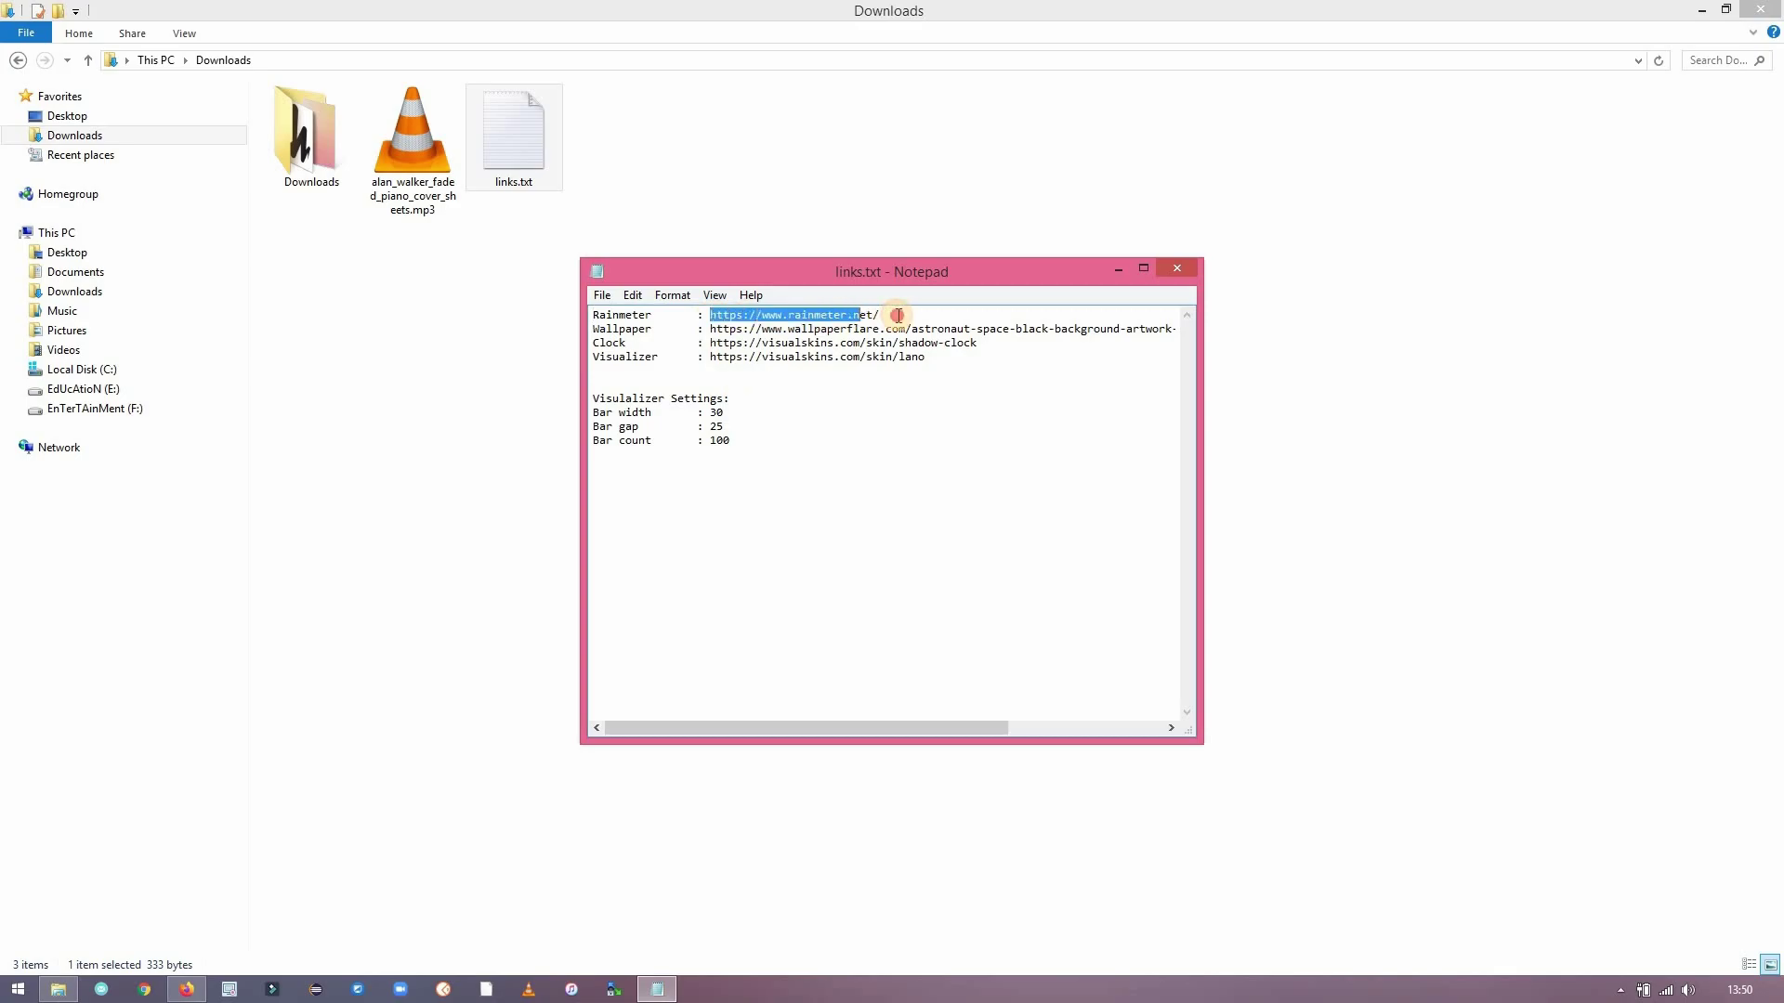
right_click(850, 314)
click(929, 373)
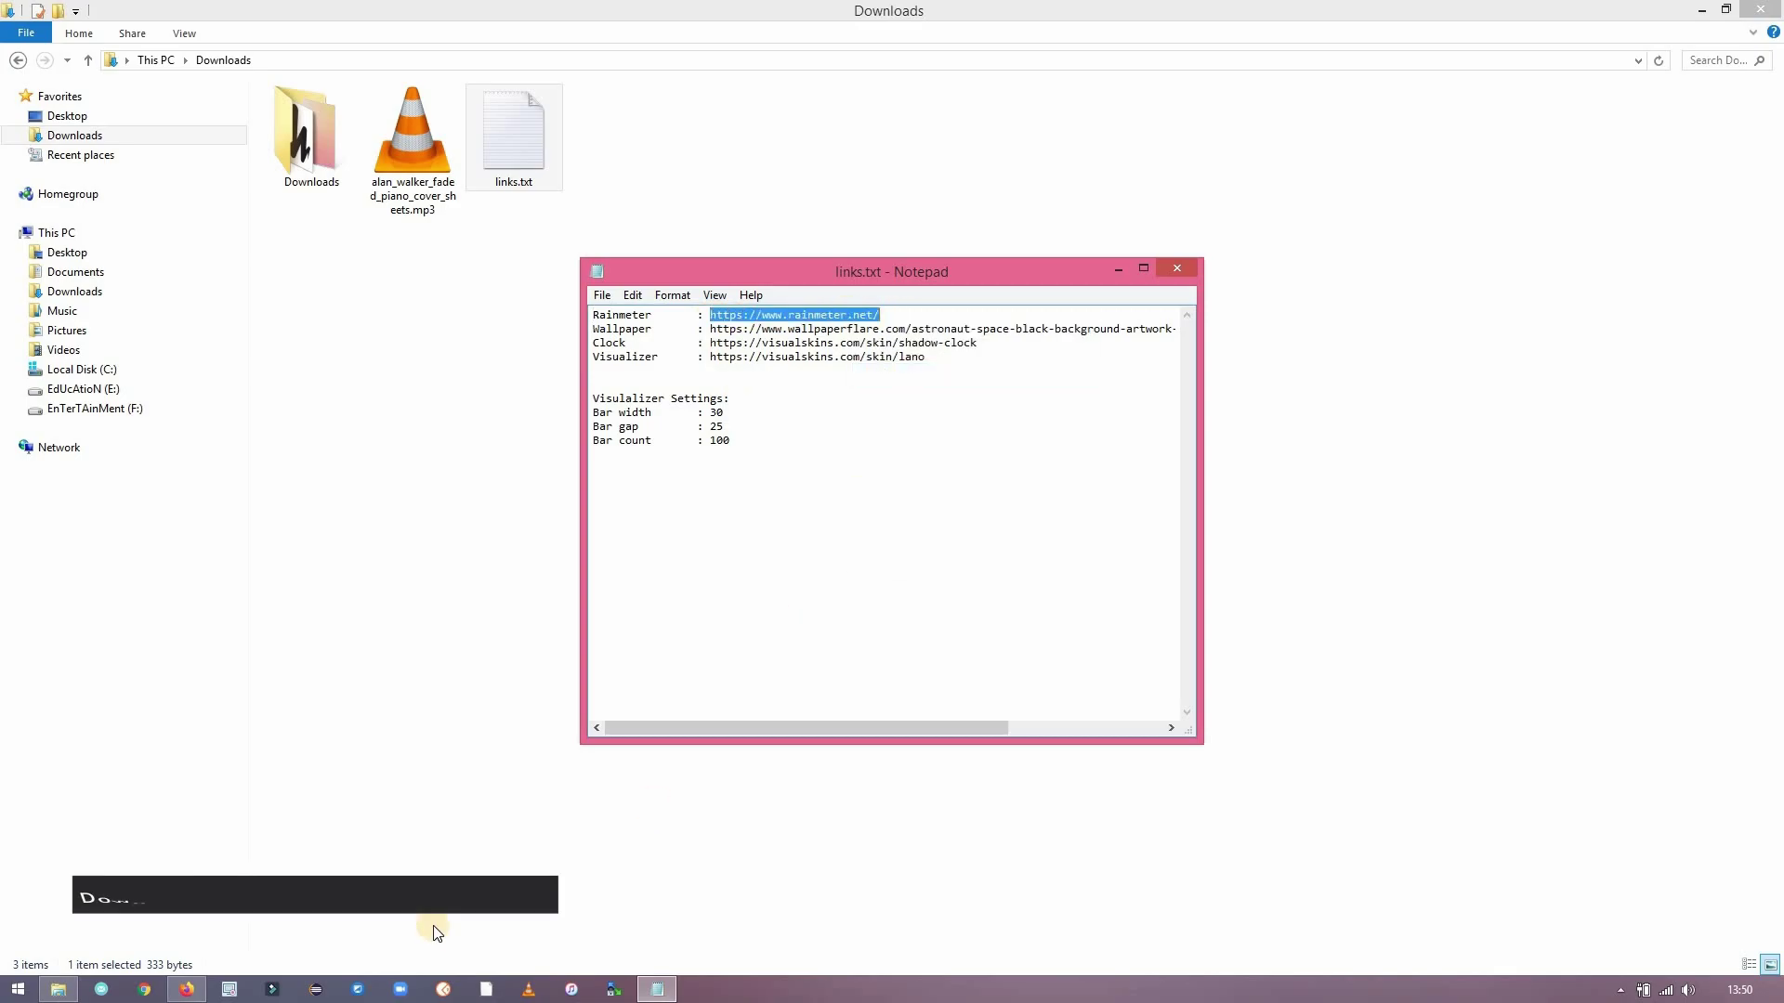
click(189, 991)
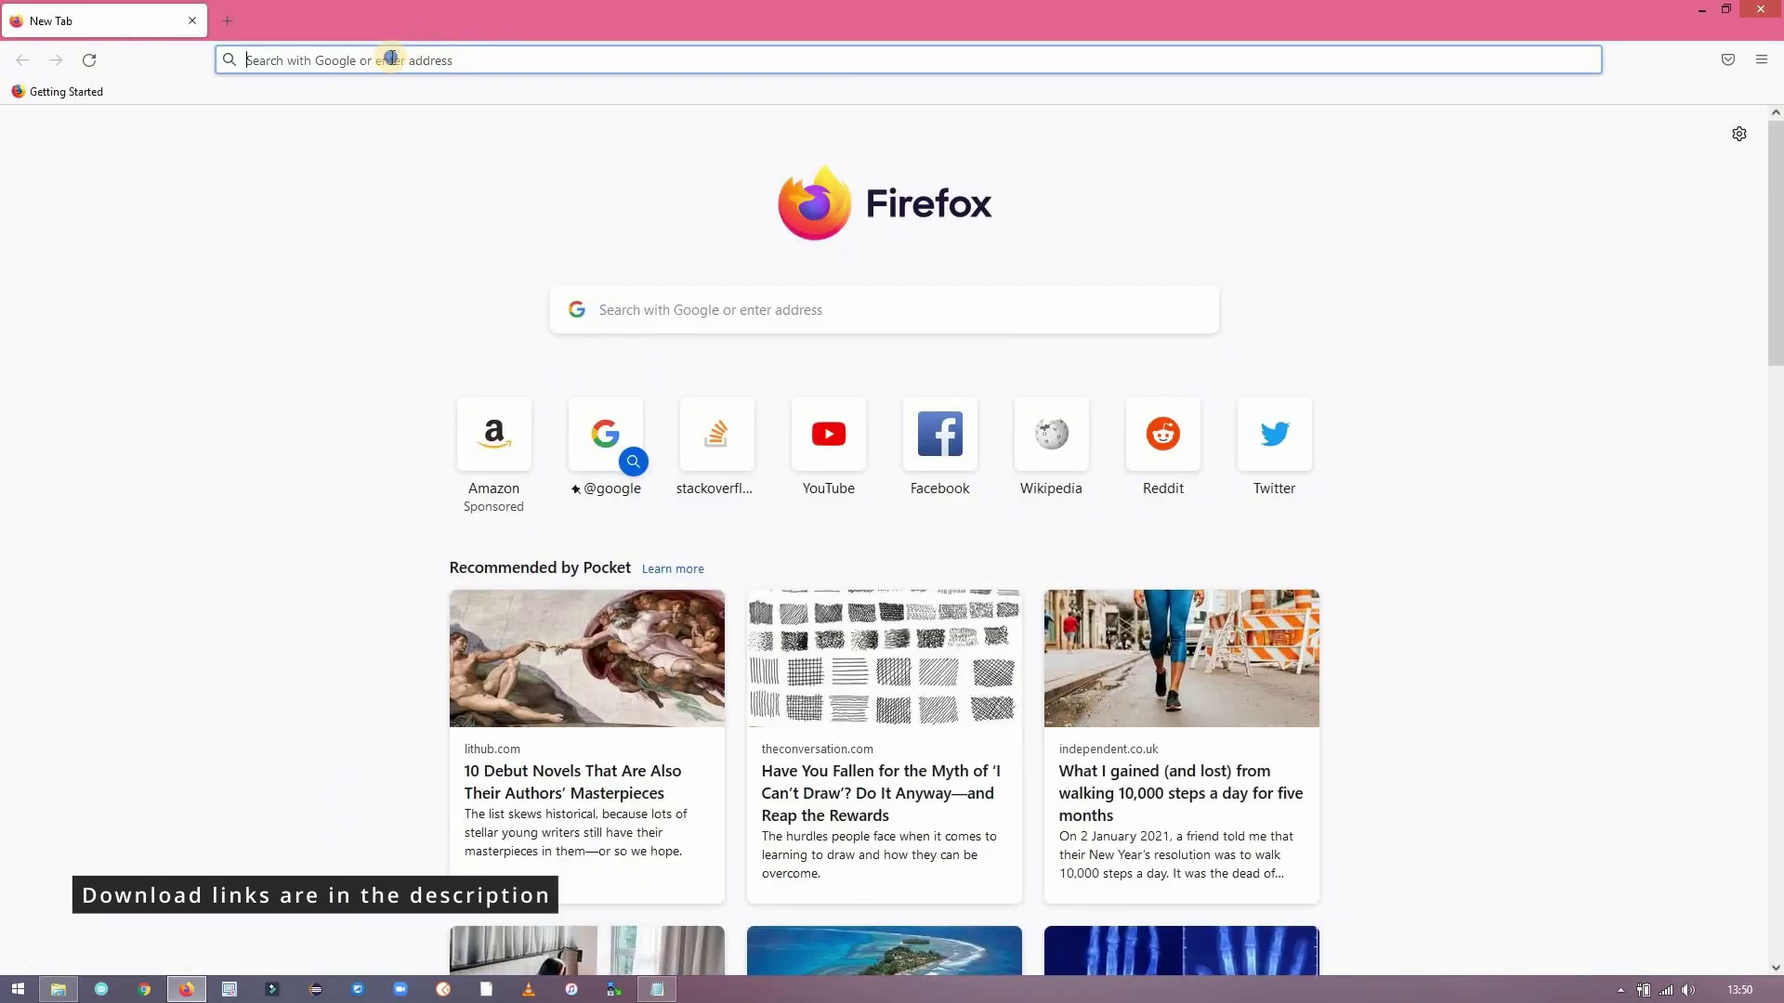
right_click(409, 65)
click(437, 159)
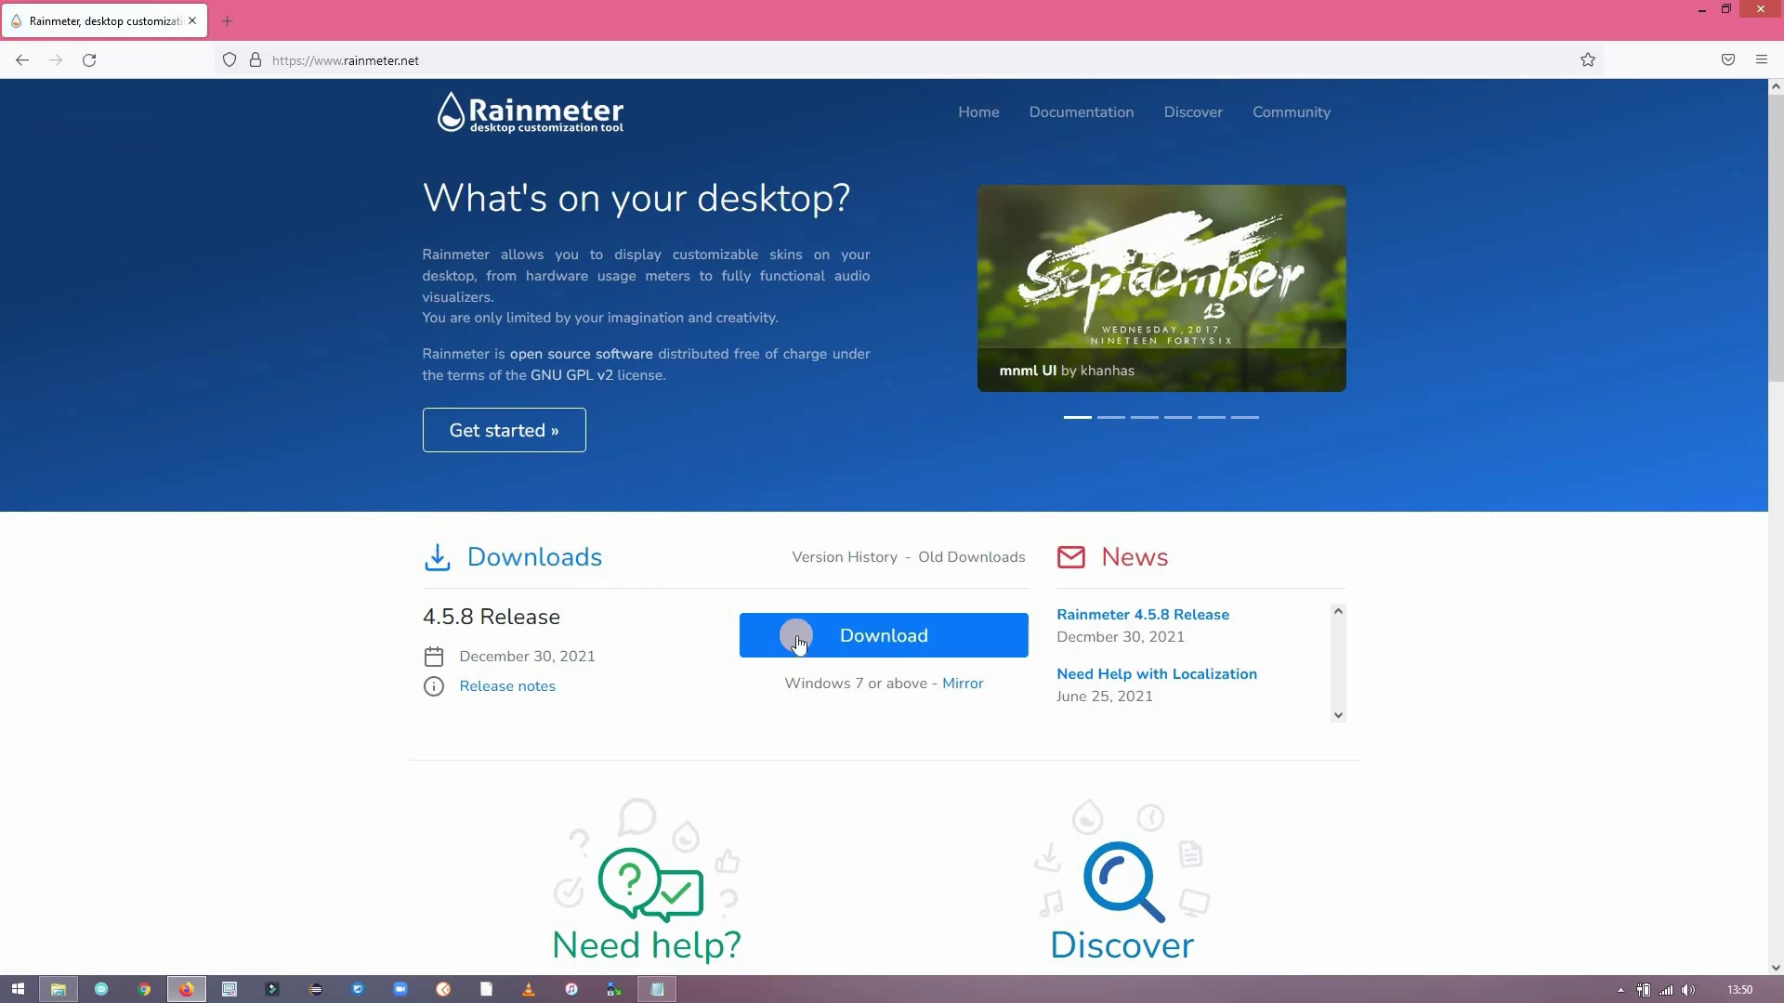
Download and save the Rainmeter 4.5.8 installer, then show it in the Downloads folder.
click(822, 640)
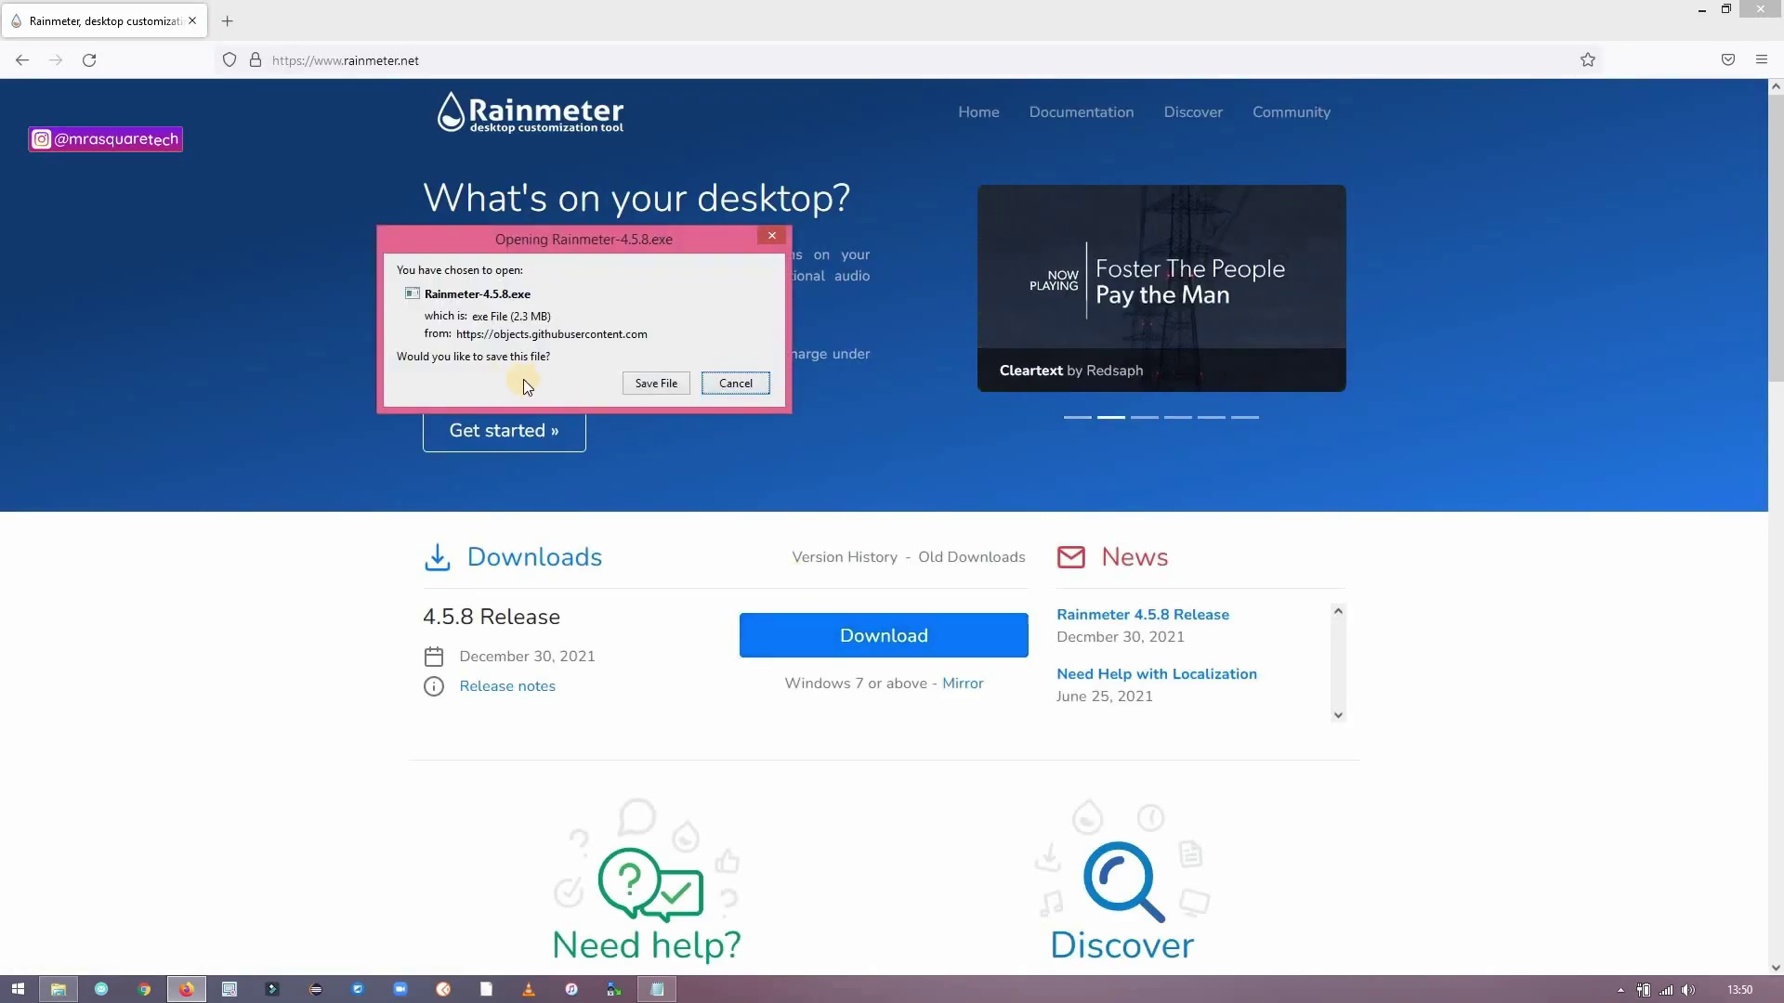
click(667, 377)
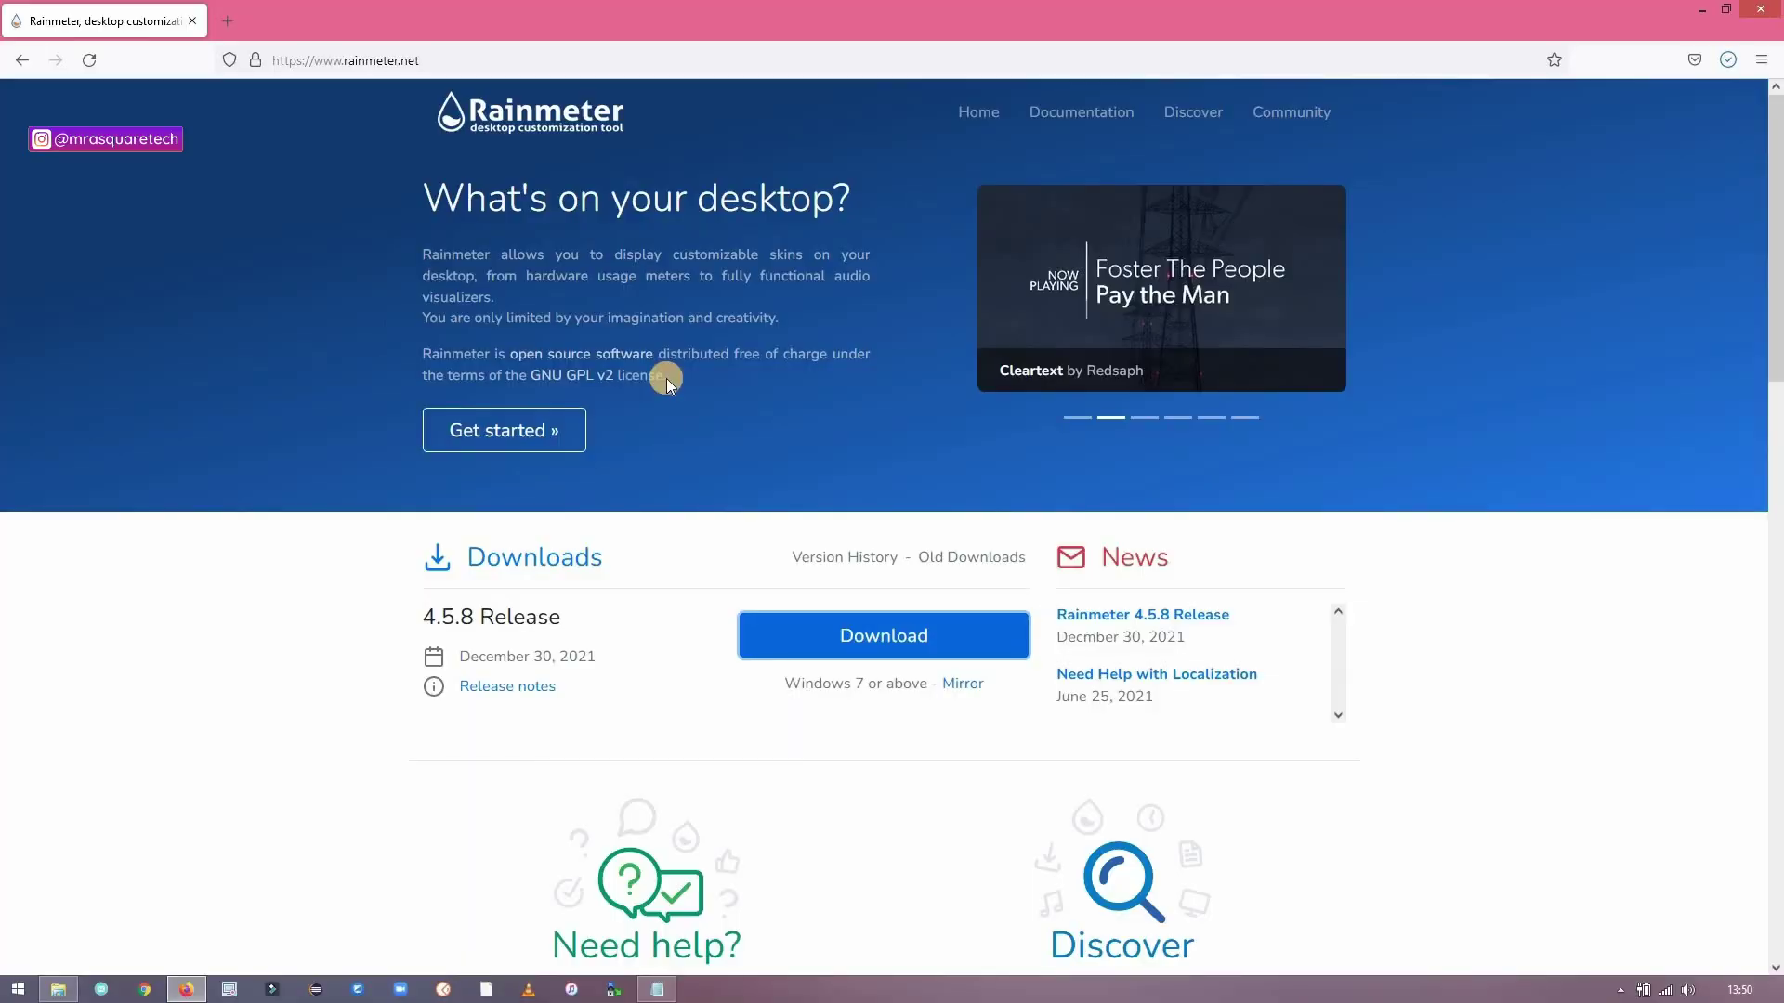
click(1733, 70)
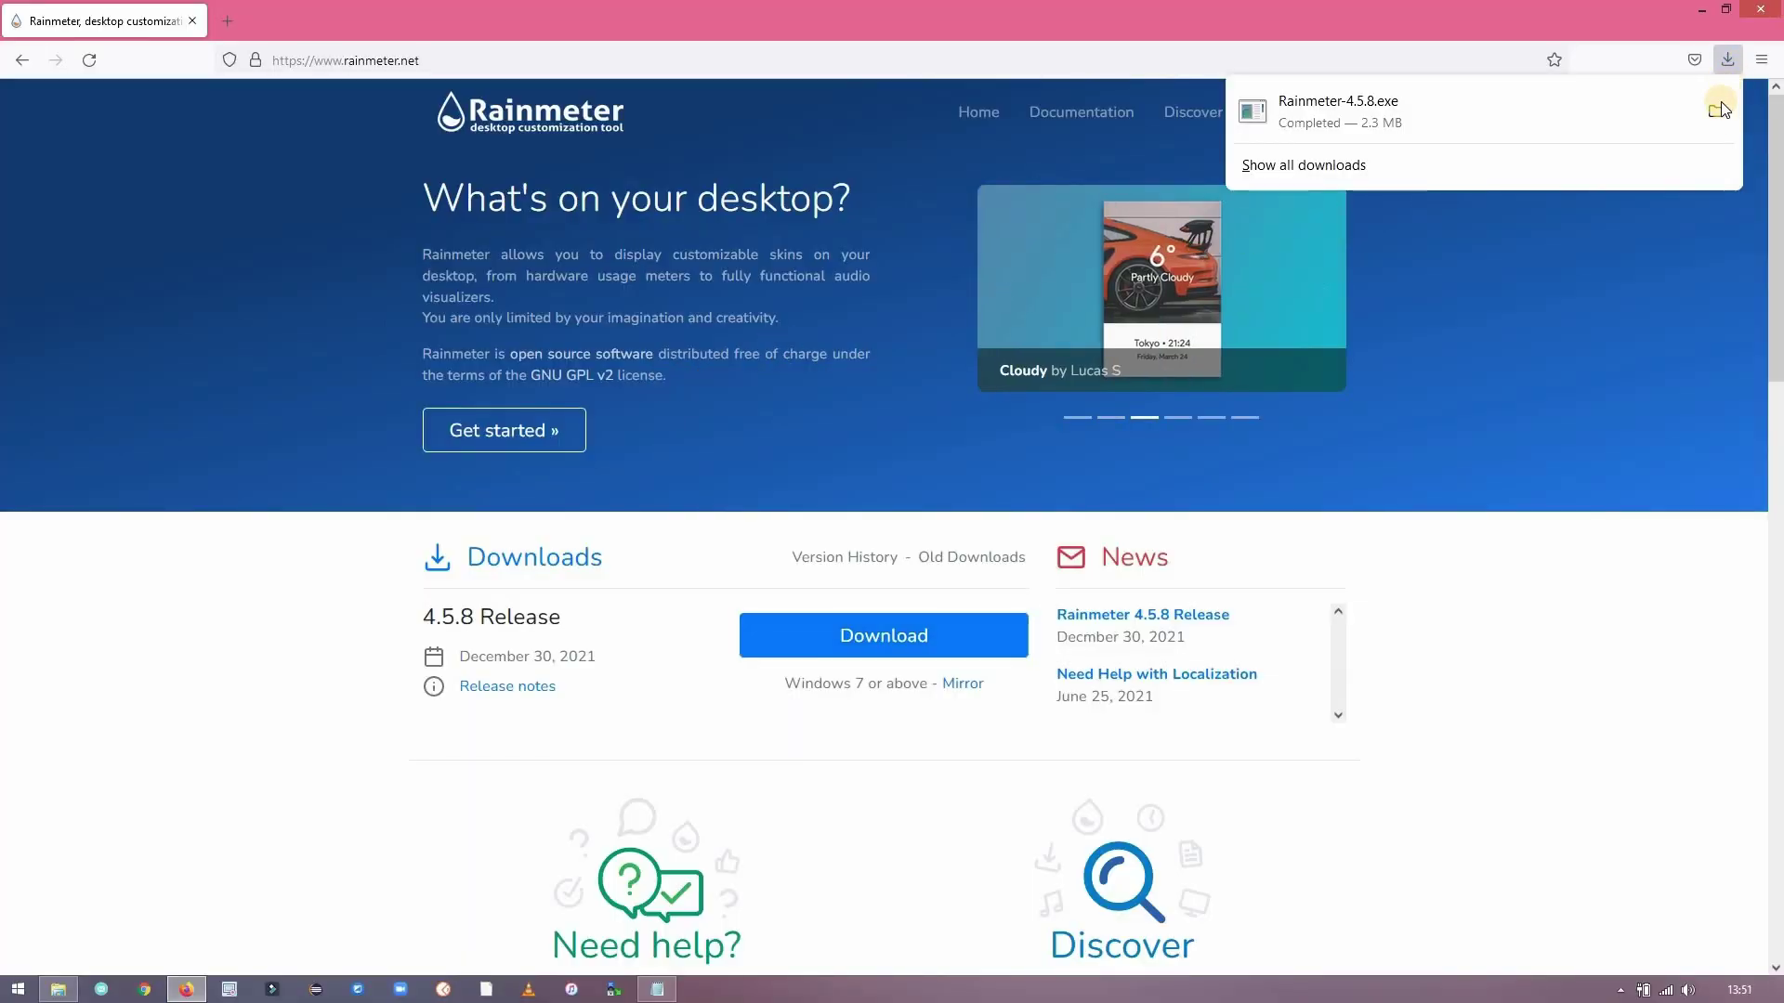
click(1720, 112)
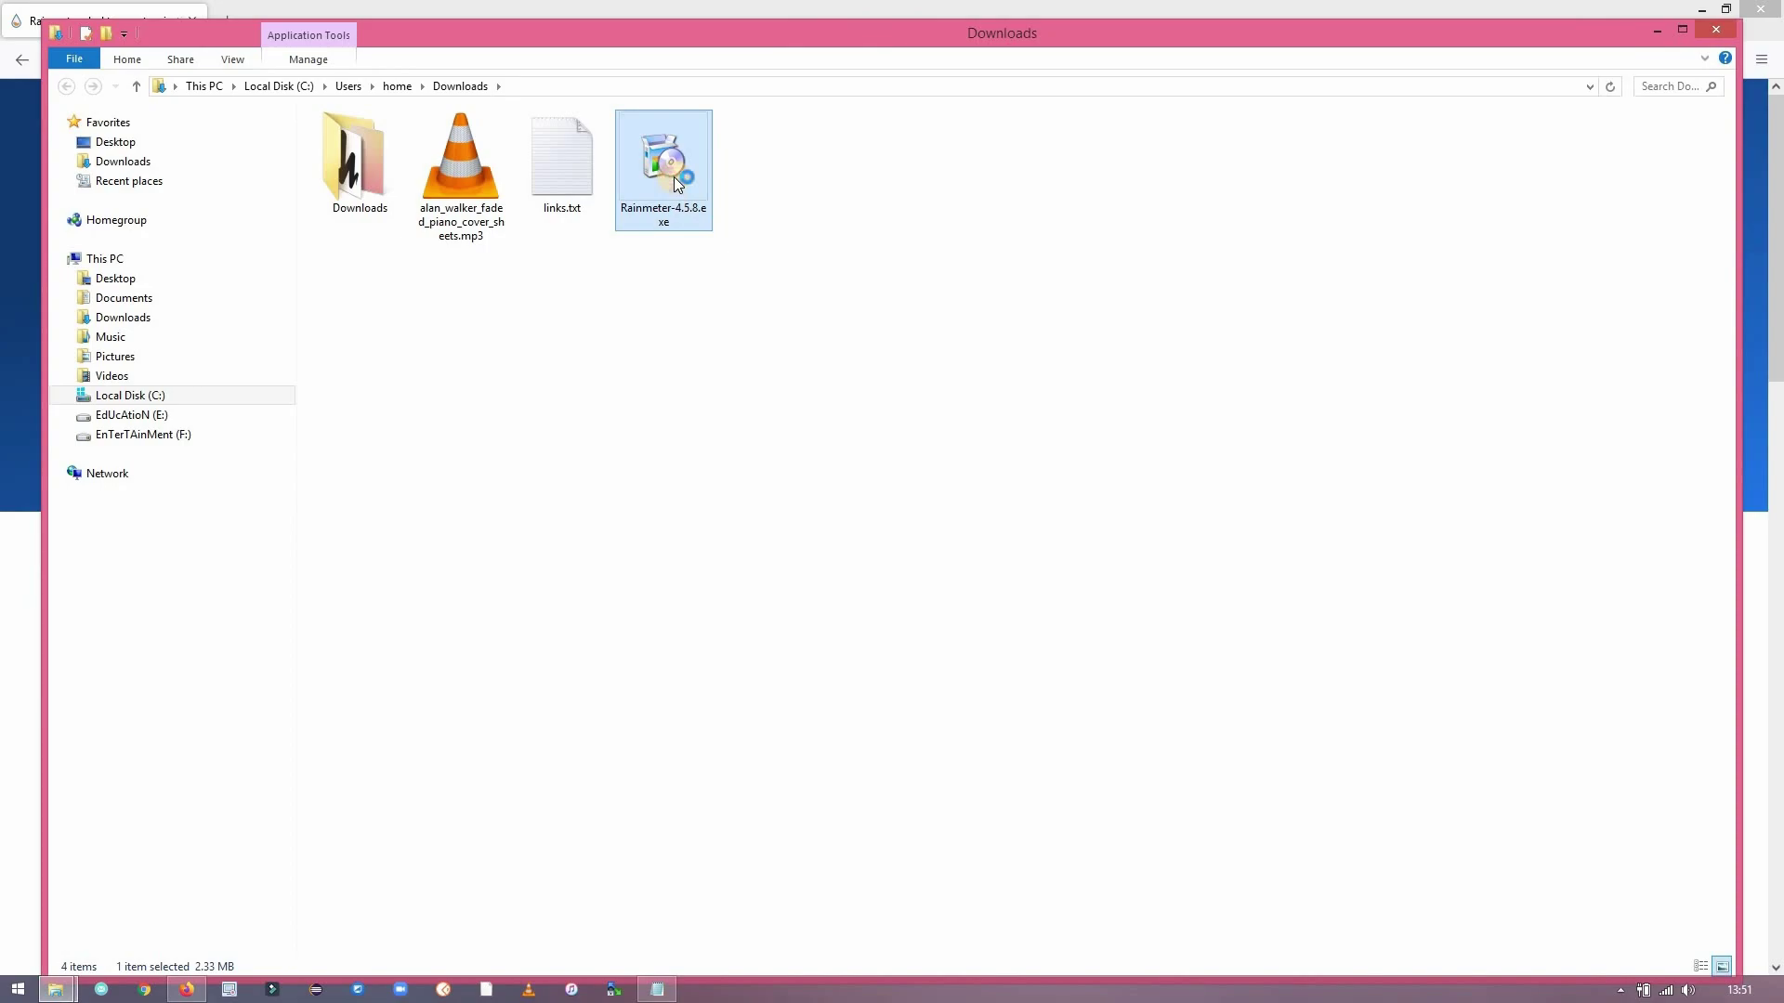
Install Rainmeter 4.5.8 from Rainmeter-4.5.8.exe with the standard setup.
double_click(672, 177)
click(909, 549)
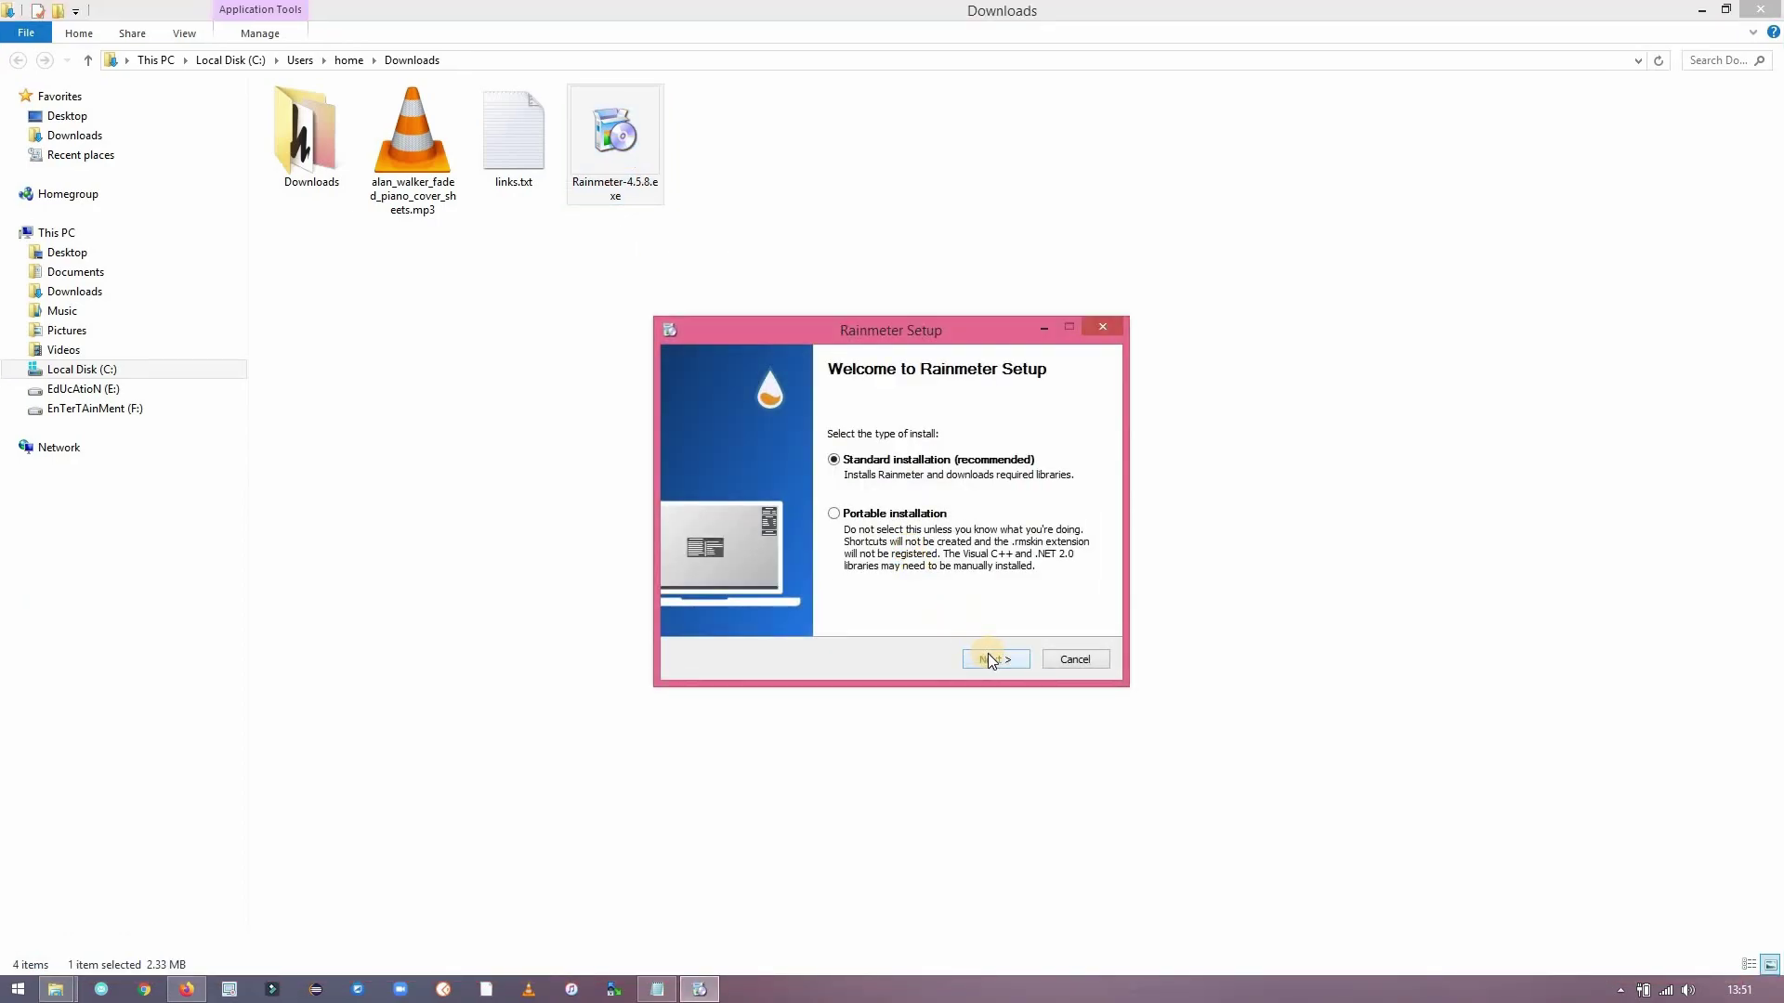
click(991, 658)
click(991, 659)
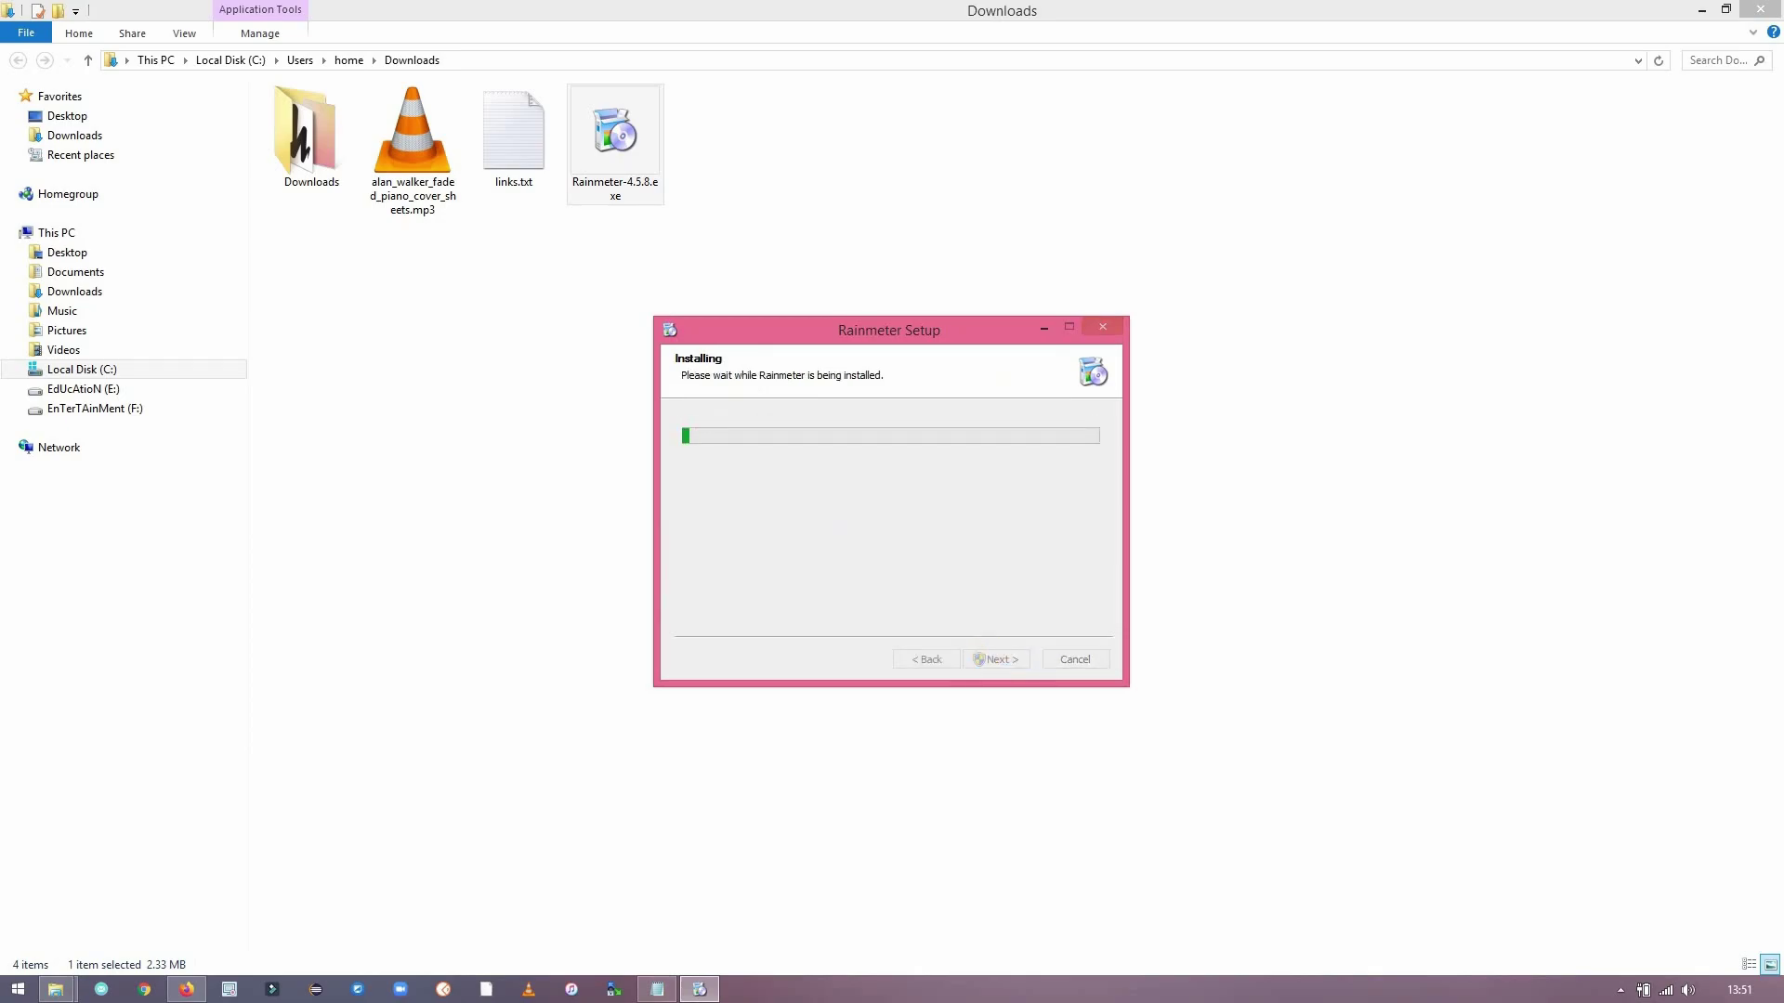
click(993, 643)
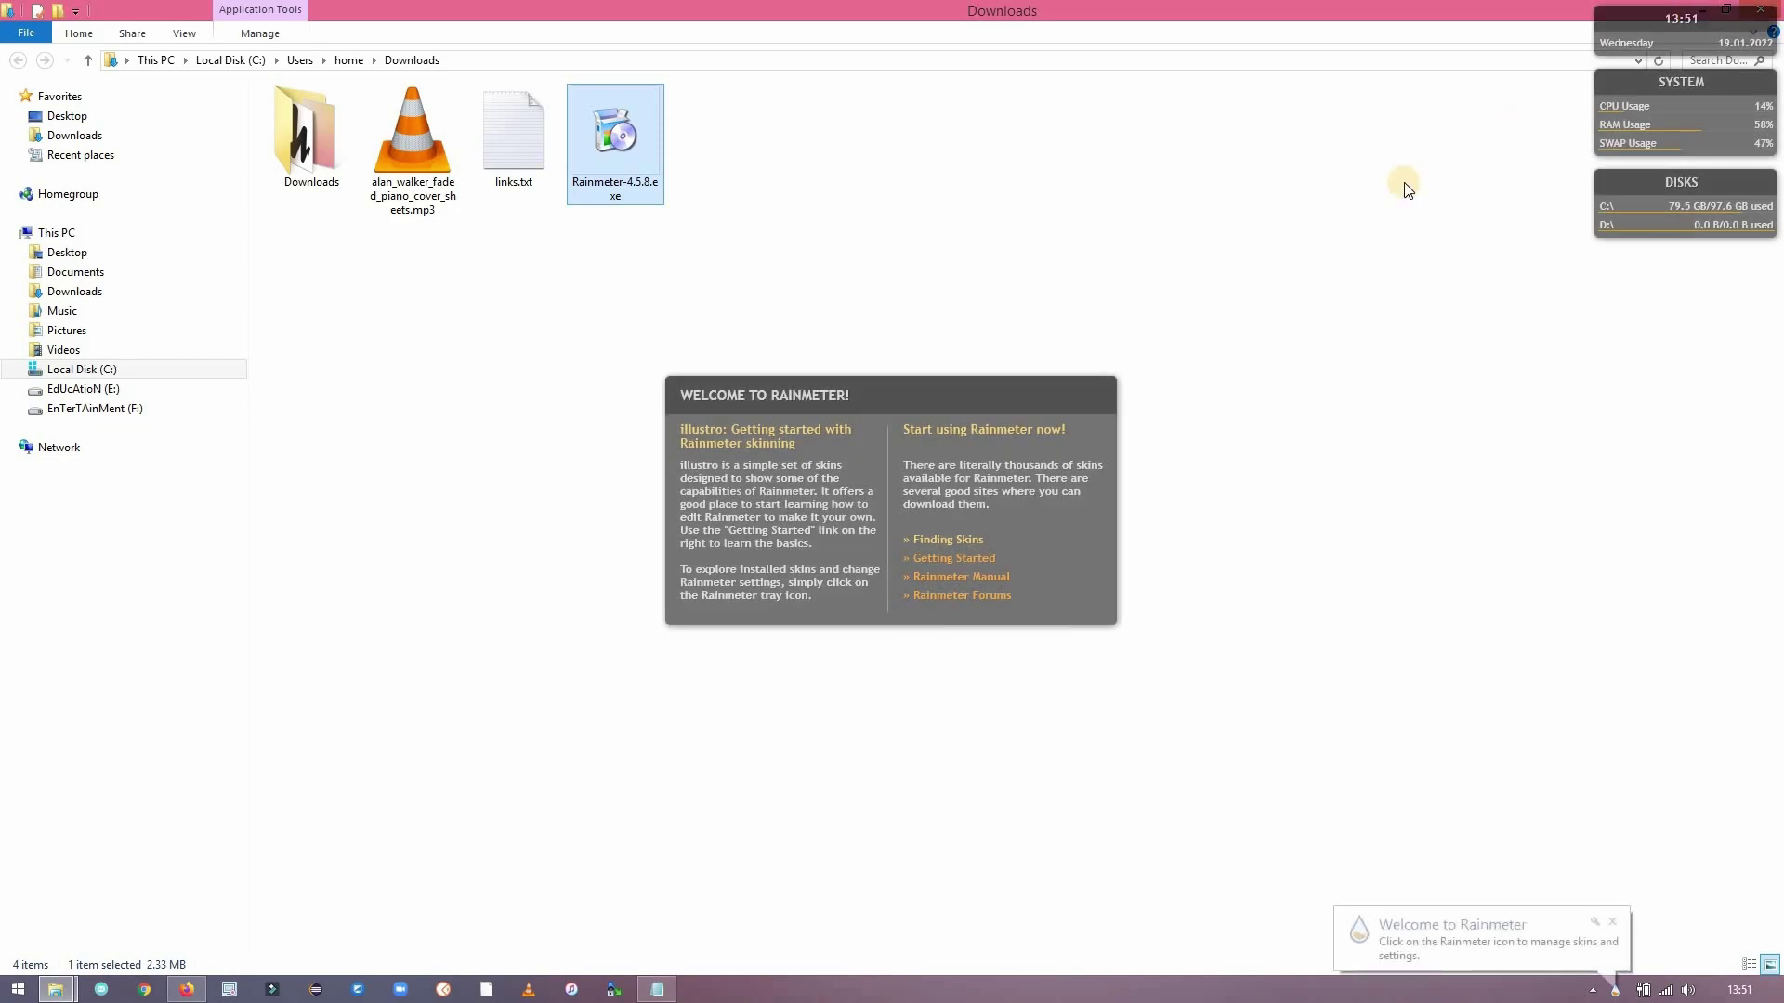
Unload the illustro welcome skin and bring up the System and Disk skin menus.
right_click(929, 397)
click(1012, 609)
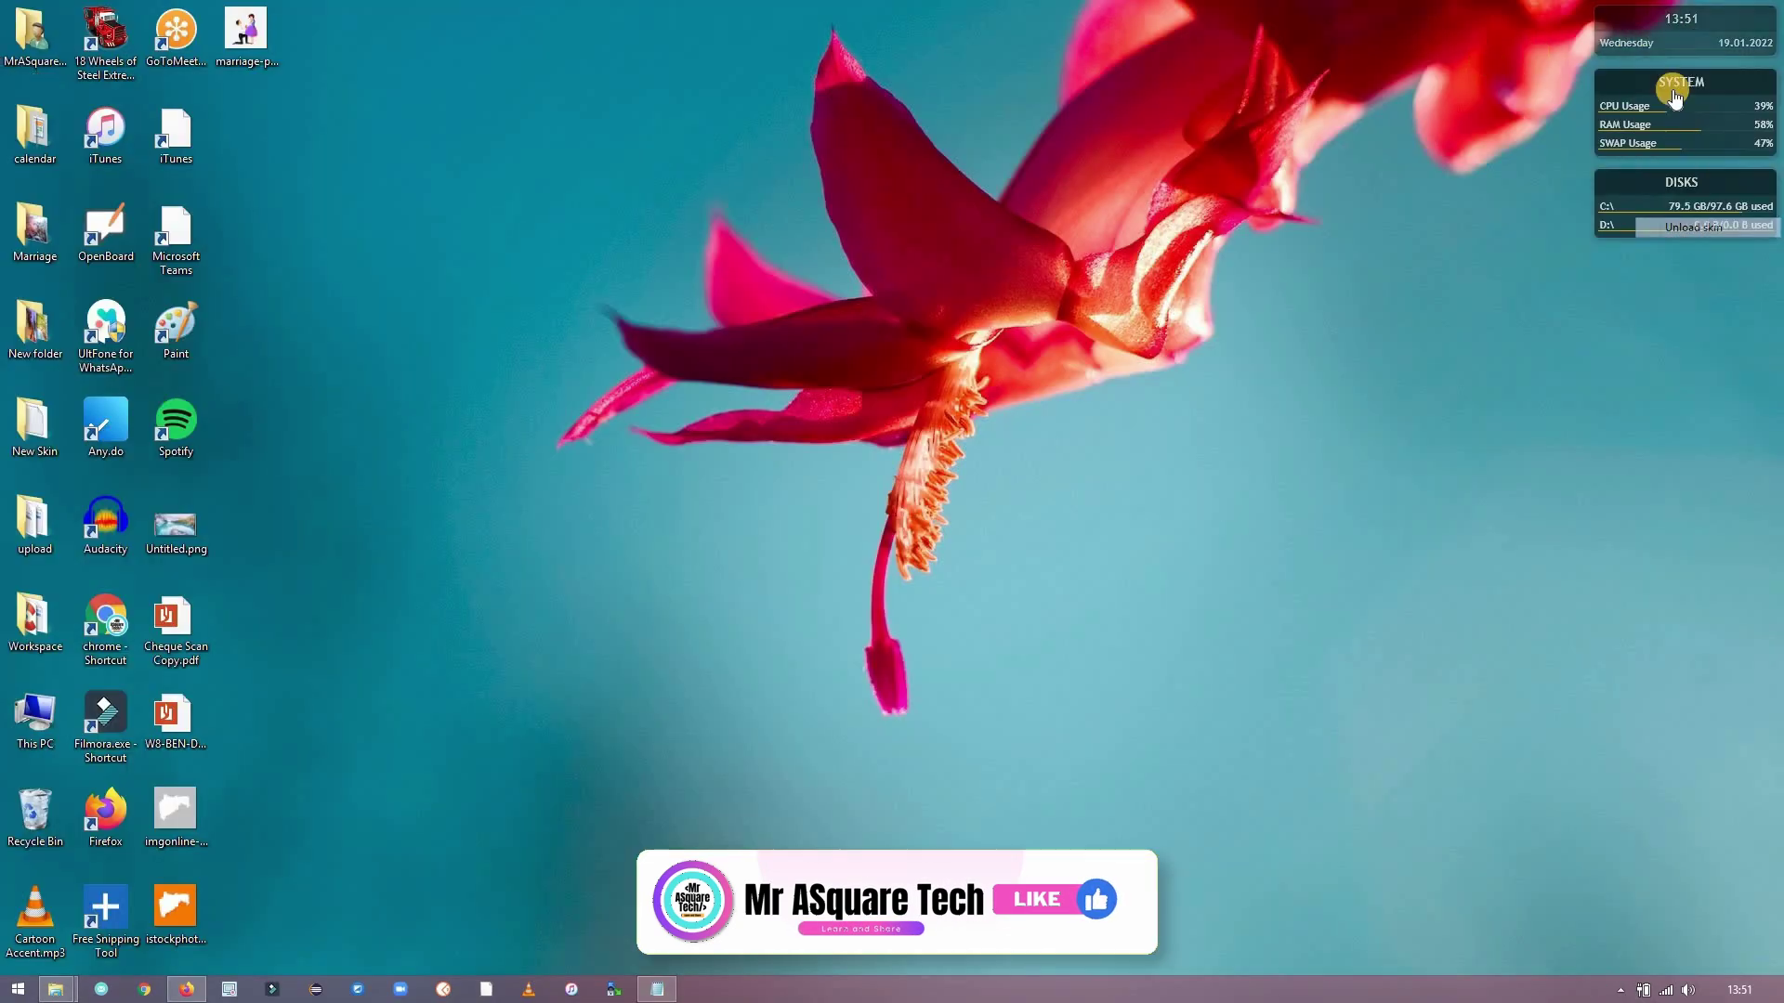
right_click(1669, 80)
right_click(1663, 179)
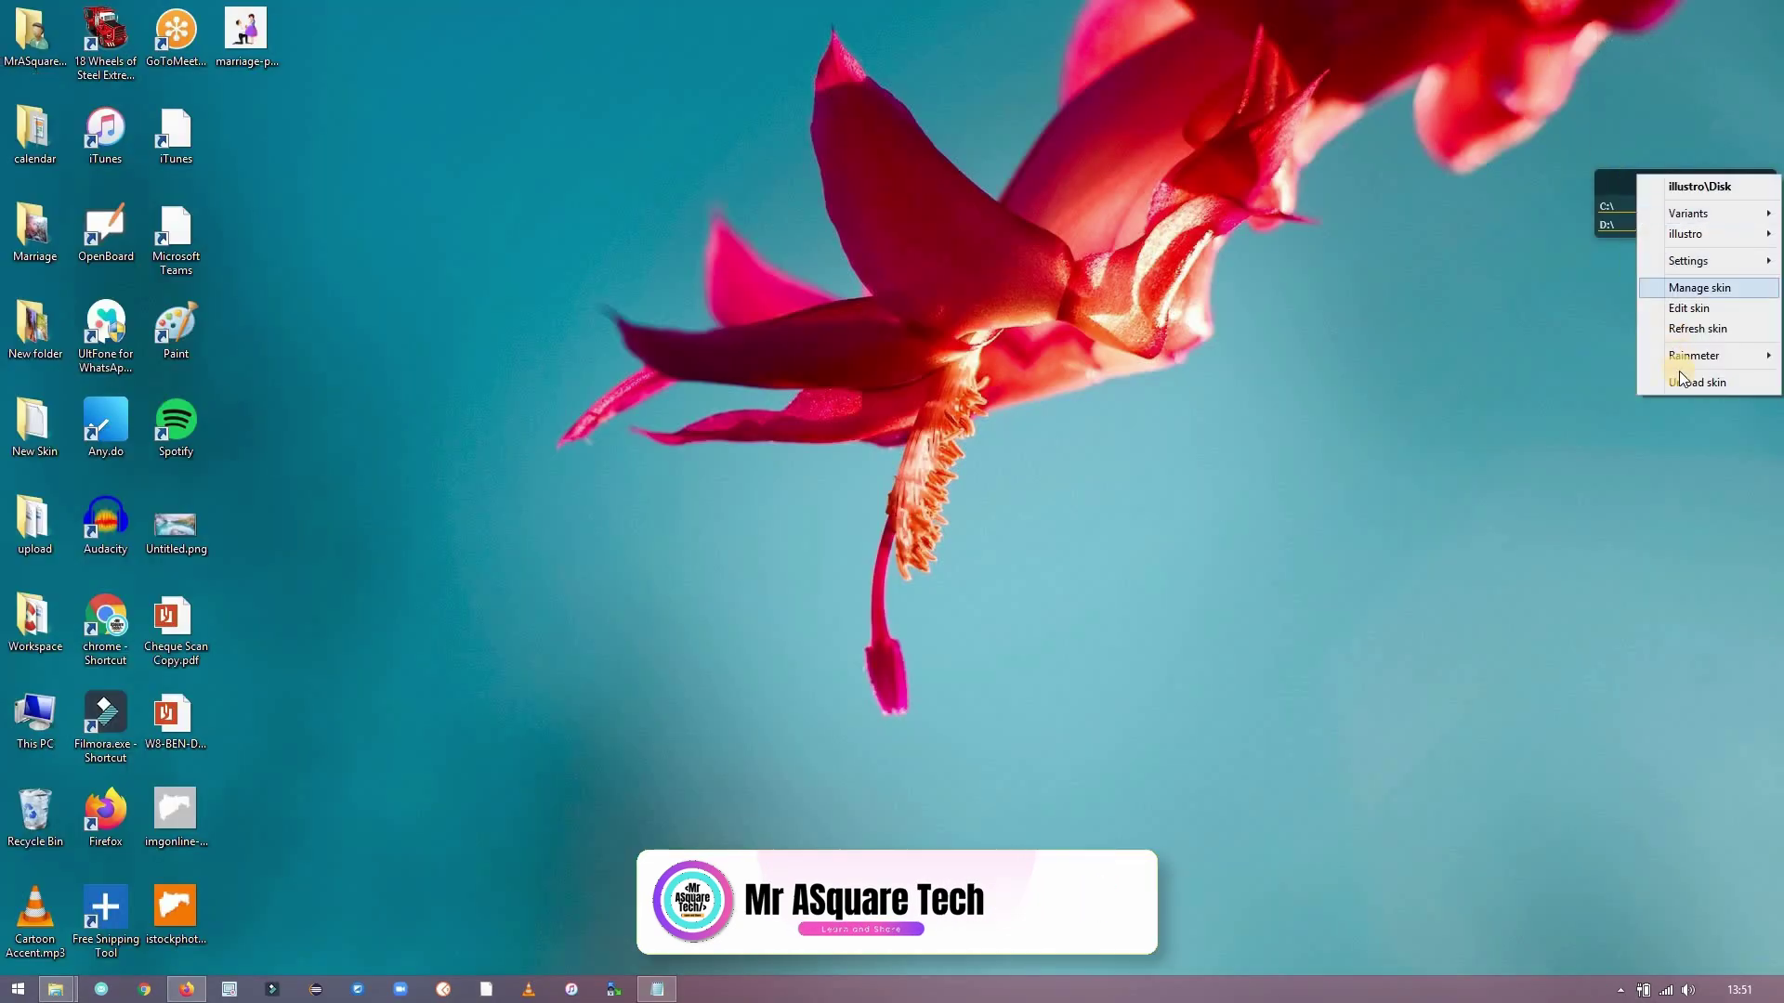
Unload the Disk skin and copy the wallpaper address from links.txt.
click(1680, 381)
key(alt+Tab)
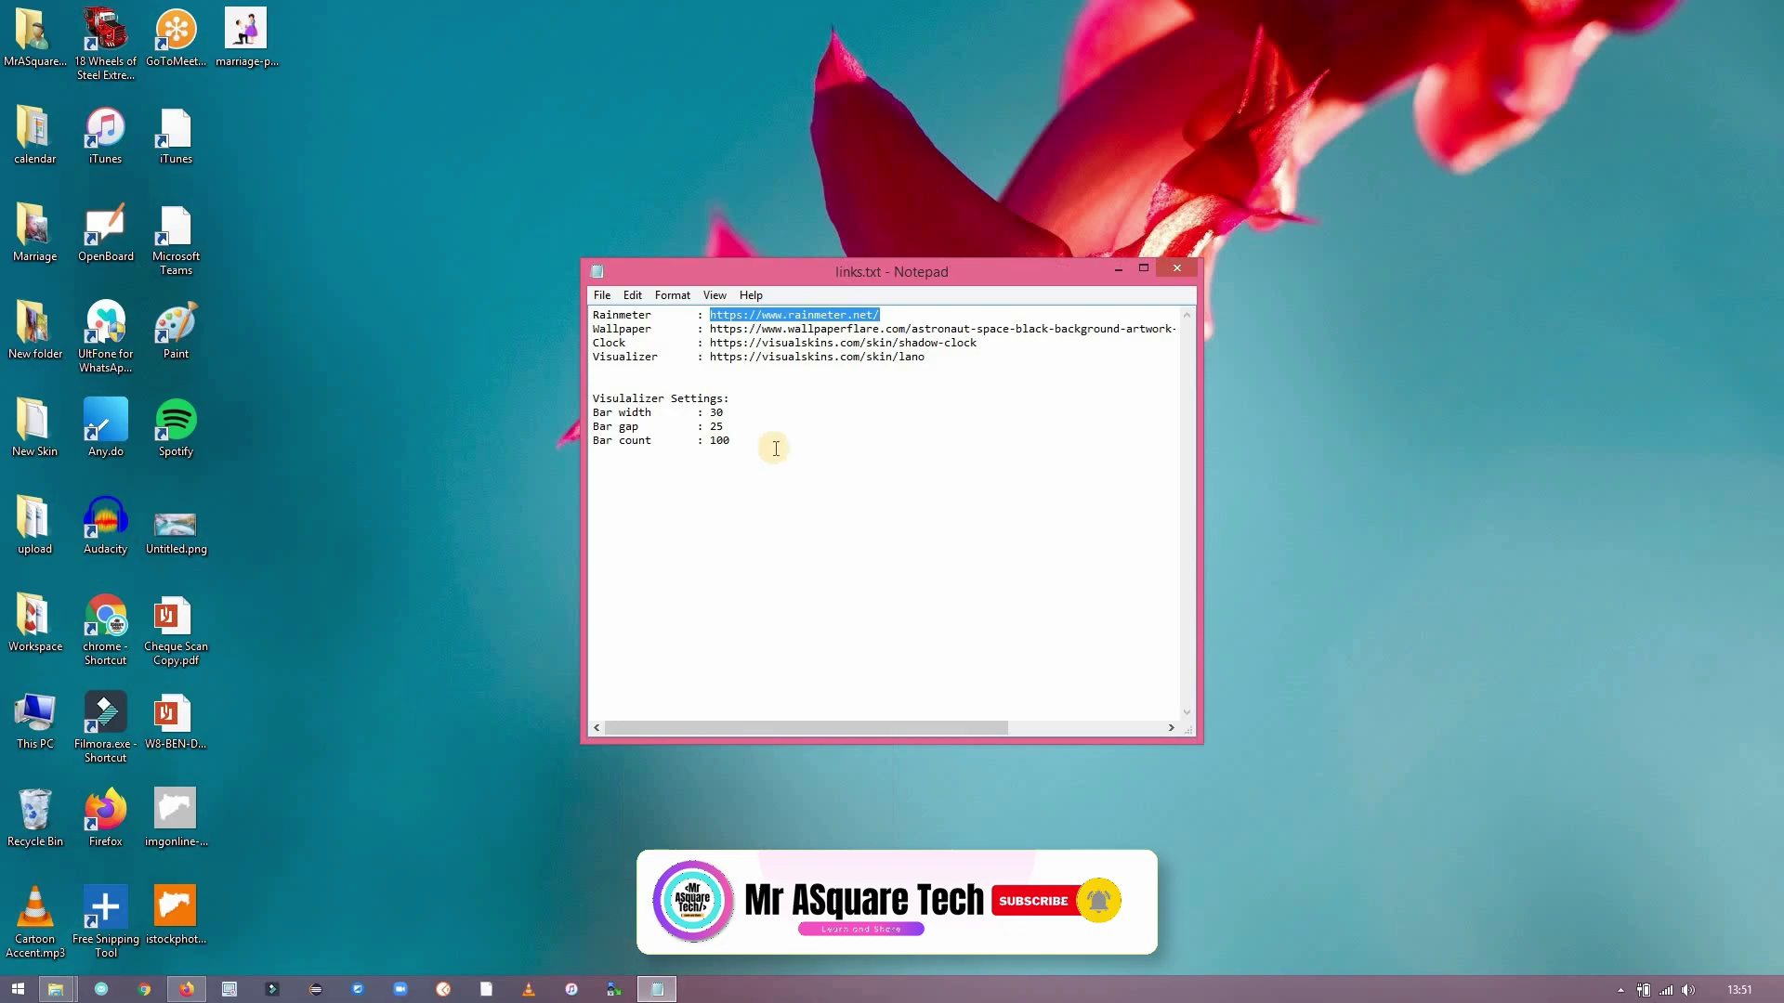
drag(709, 330, 1232, 323)
right_click(1027, 330)
click(1070, 388)
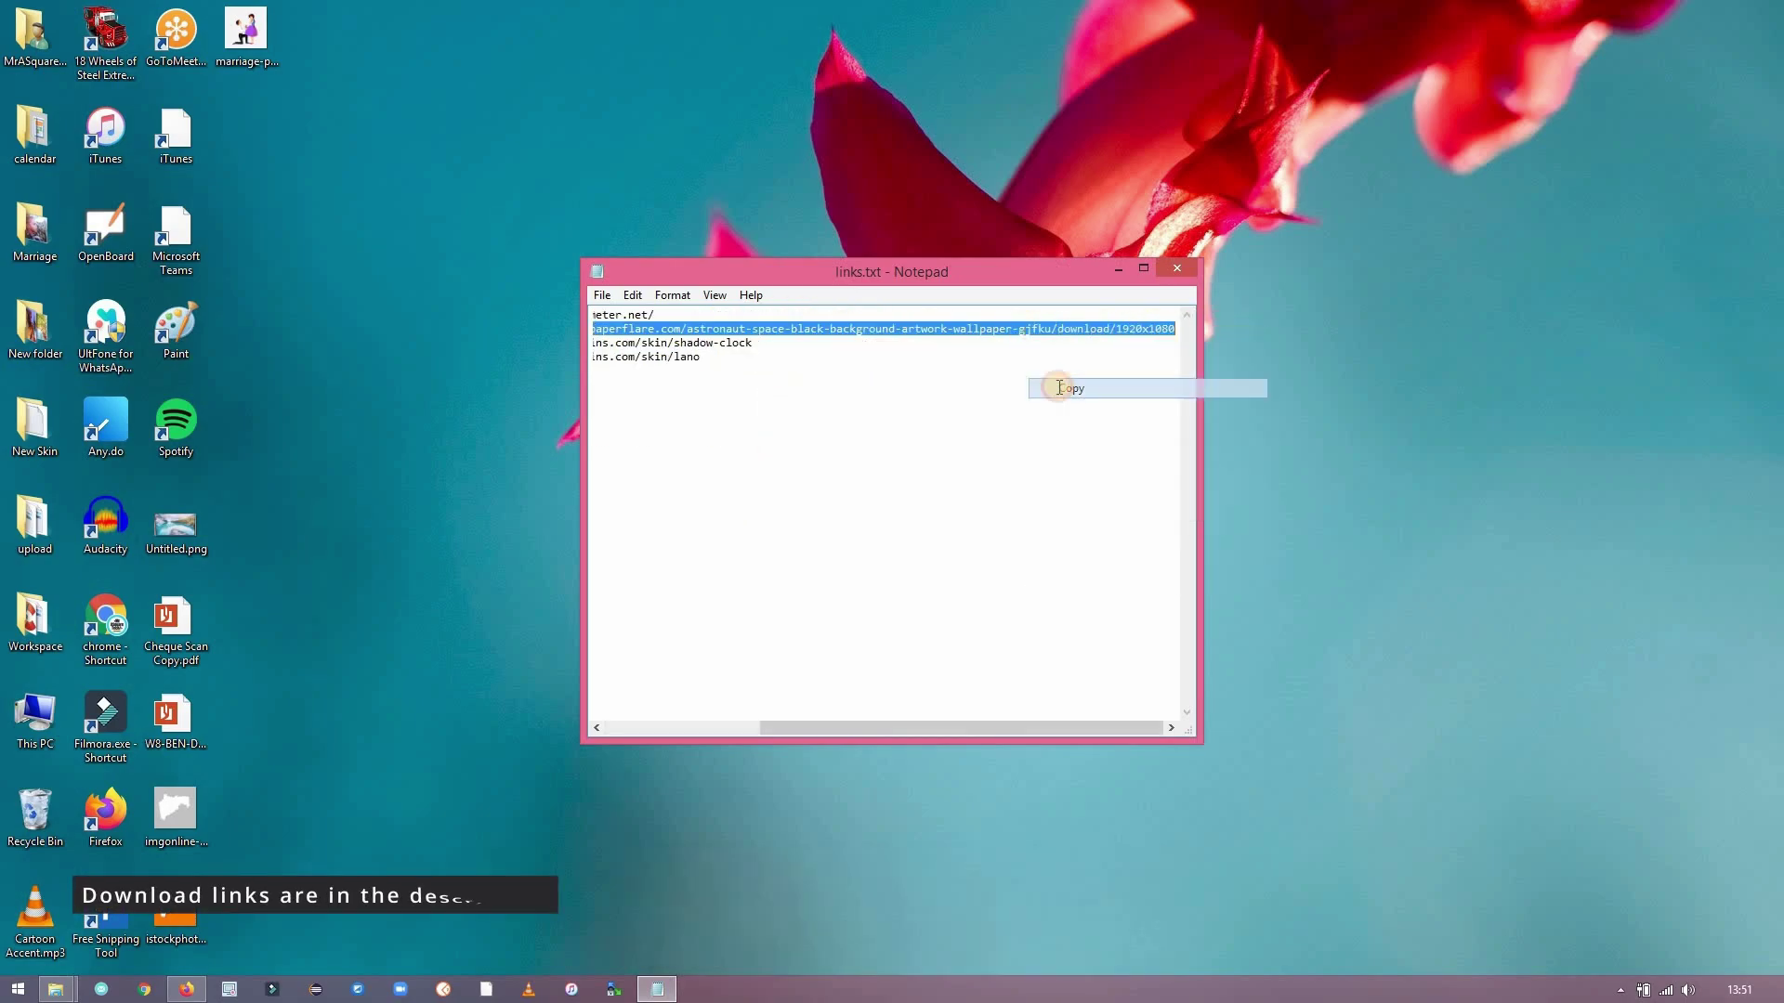
Open the wallpaperflare astronaut wallpaper page in a new Firefox tab.
click(187, 989)
click(224, 13)
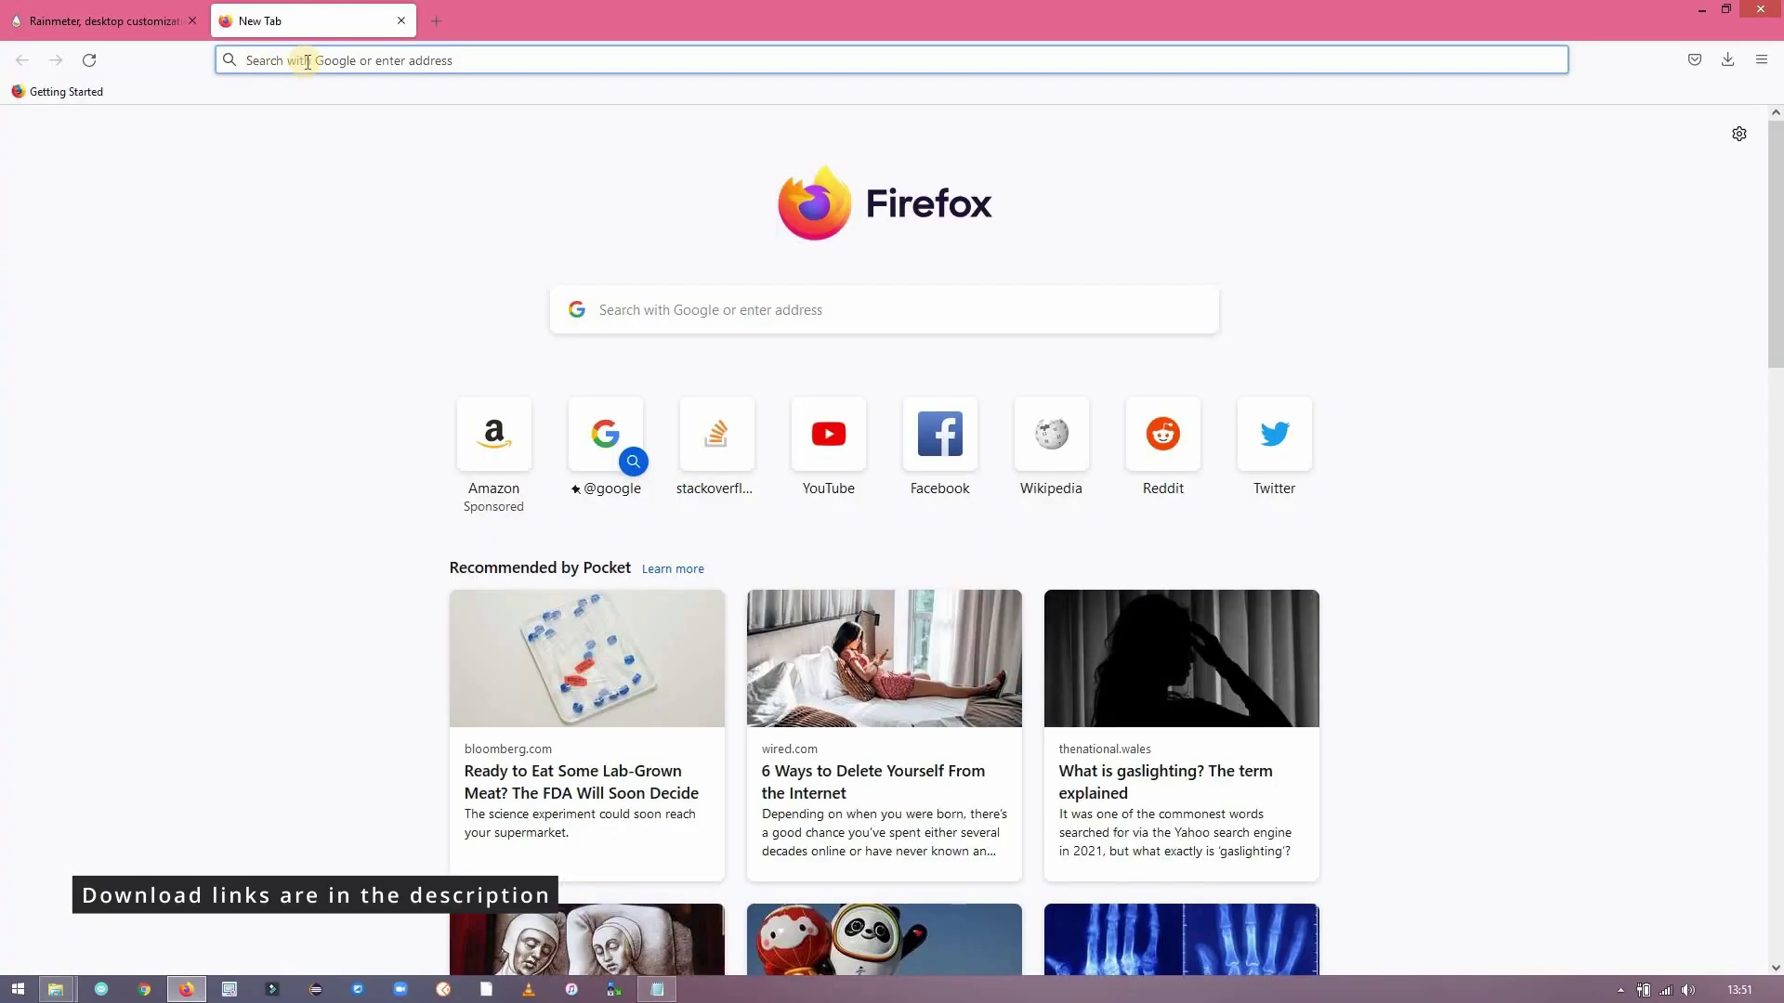
right_click(311, 60)
click(355, 182)
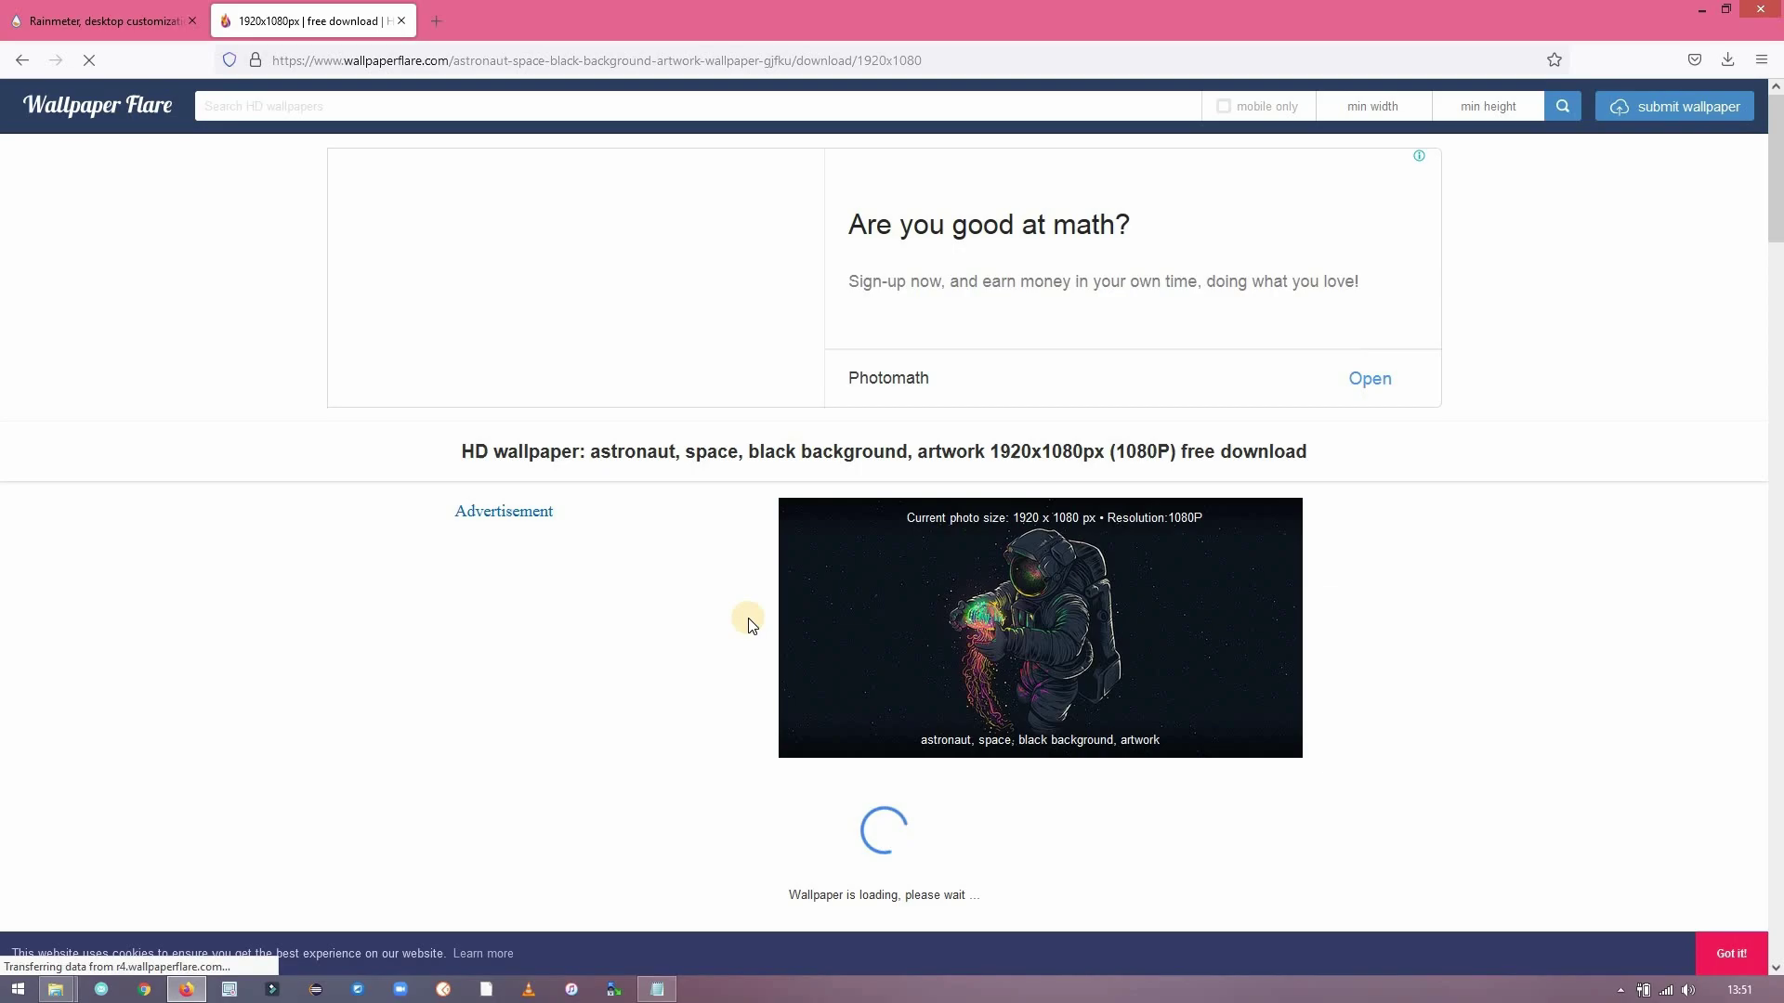
Download the 1920x1080 astronaut wallpaper and show it in the Downloads folder.
click(681, 797)
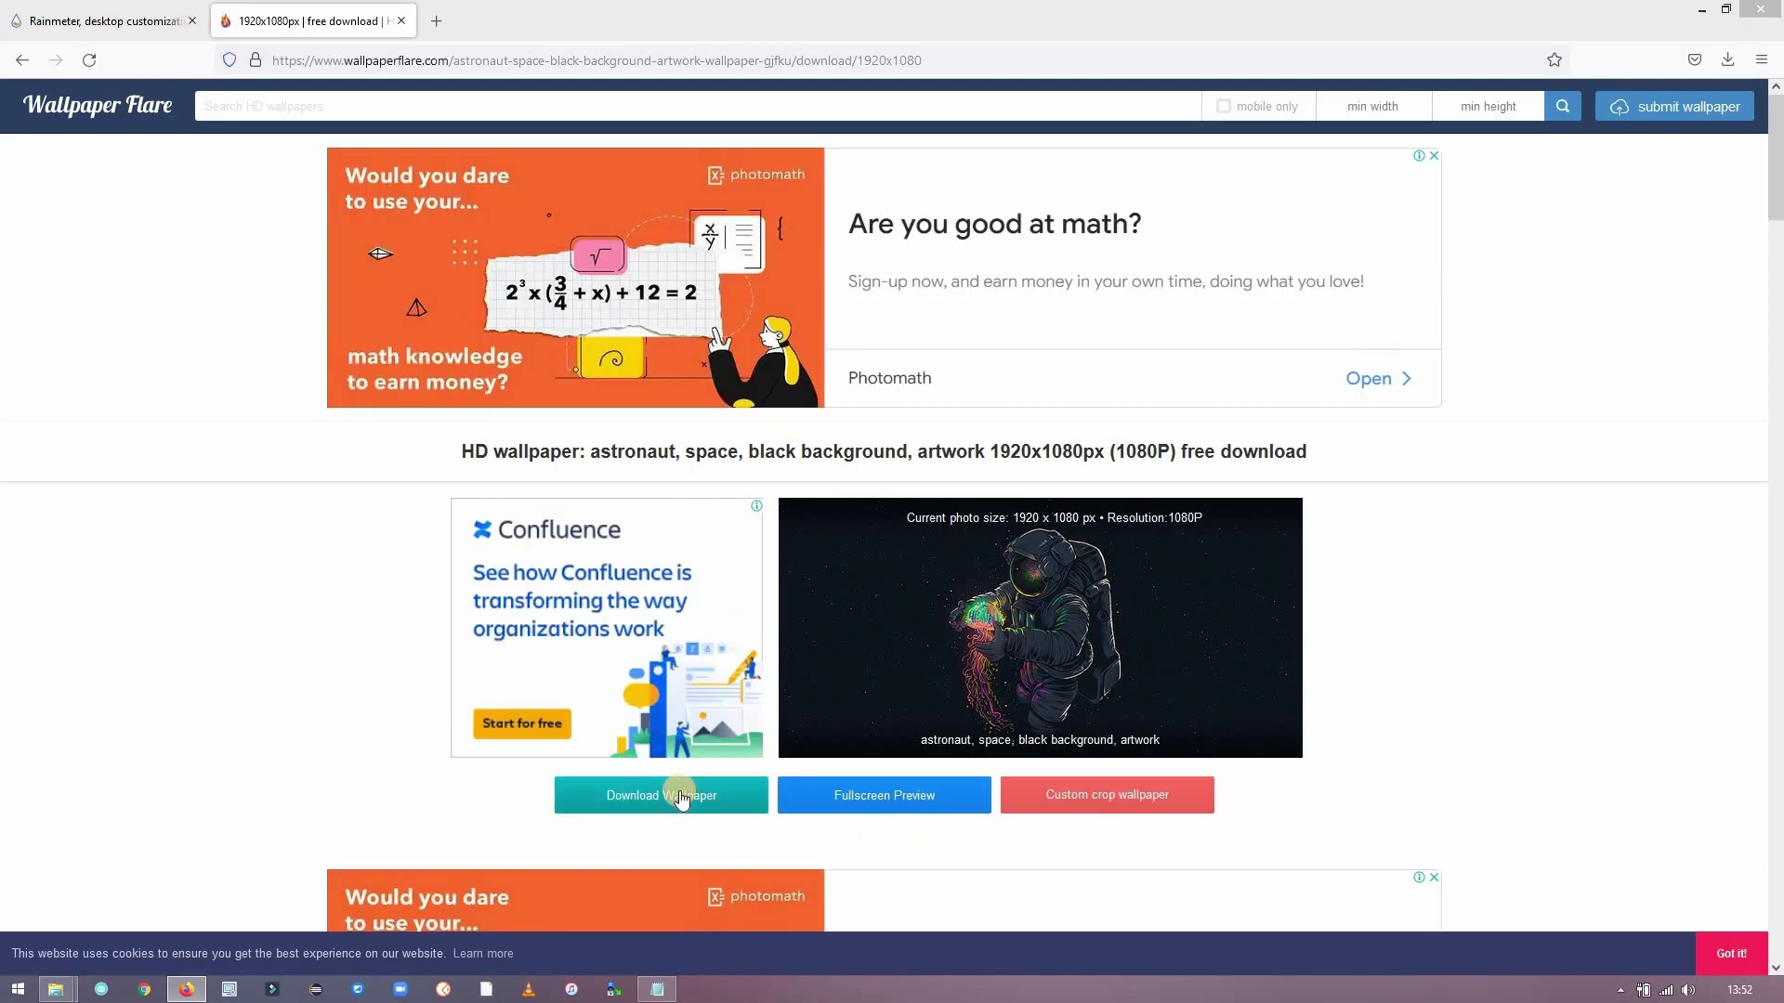
click(661, 498)
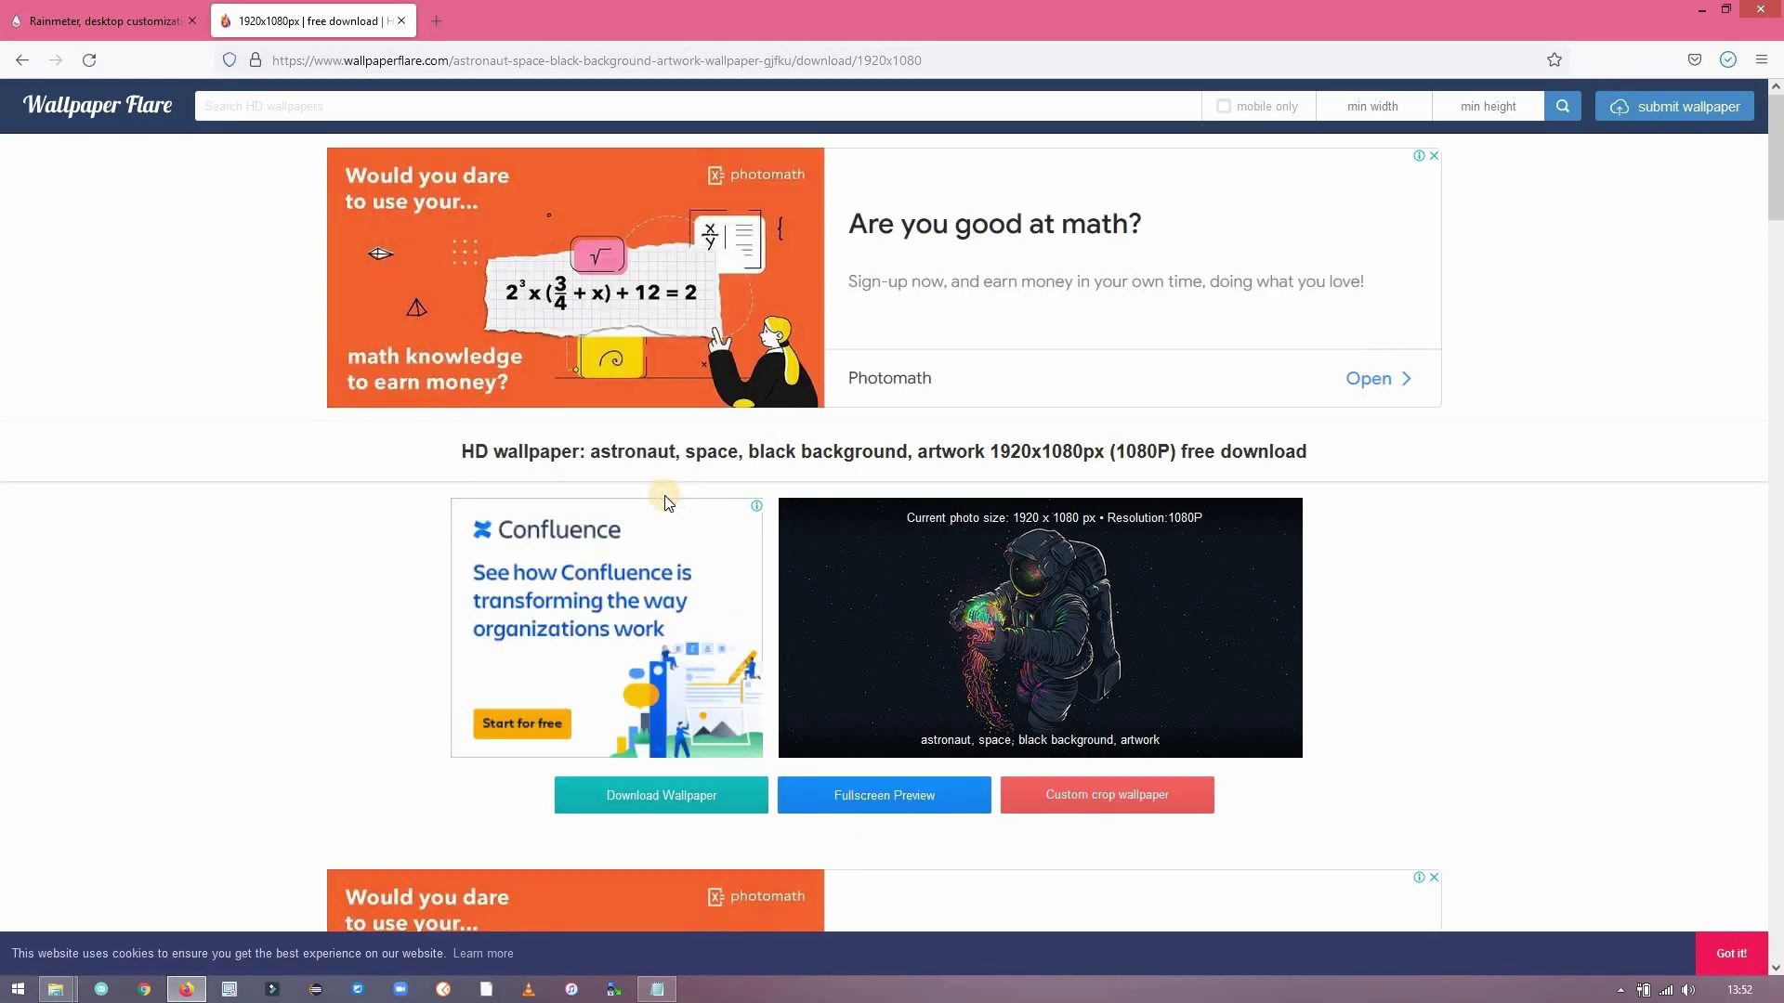
click(1725, 67)
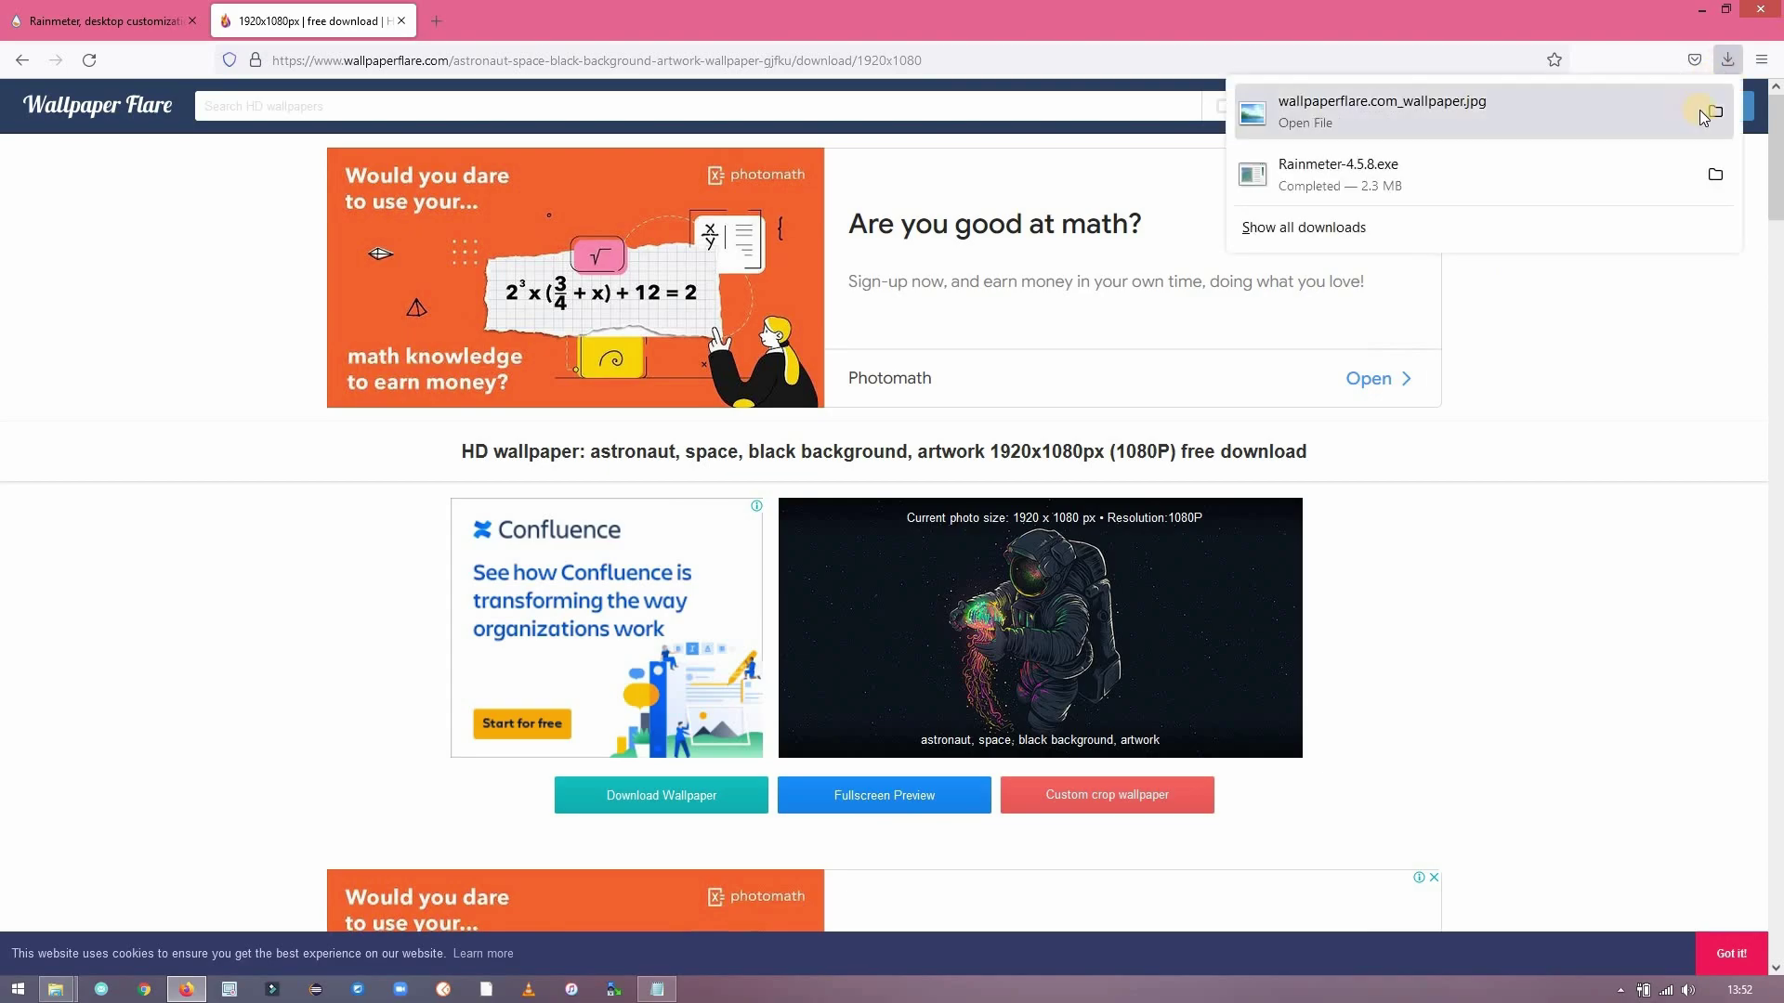
click(1709, 114)
Set wallpaperflare.com_wallpaper.jpg as the desktop background from Windows Photo Viewer.
double_click(767, 182)
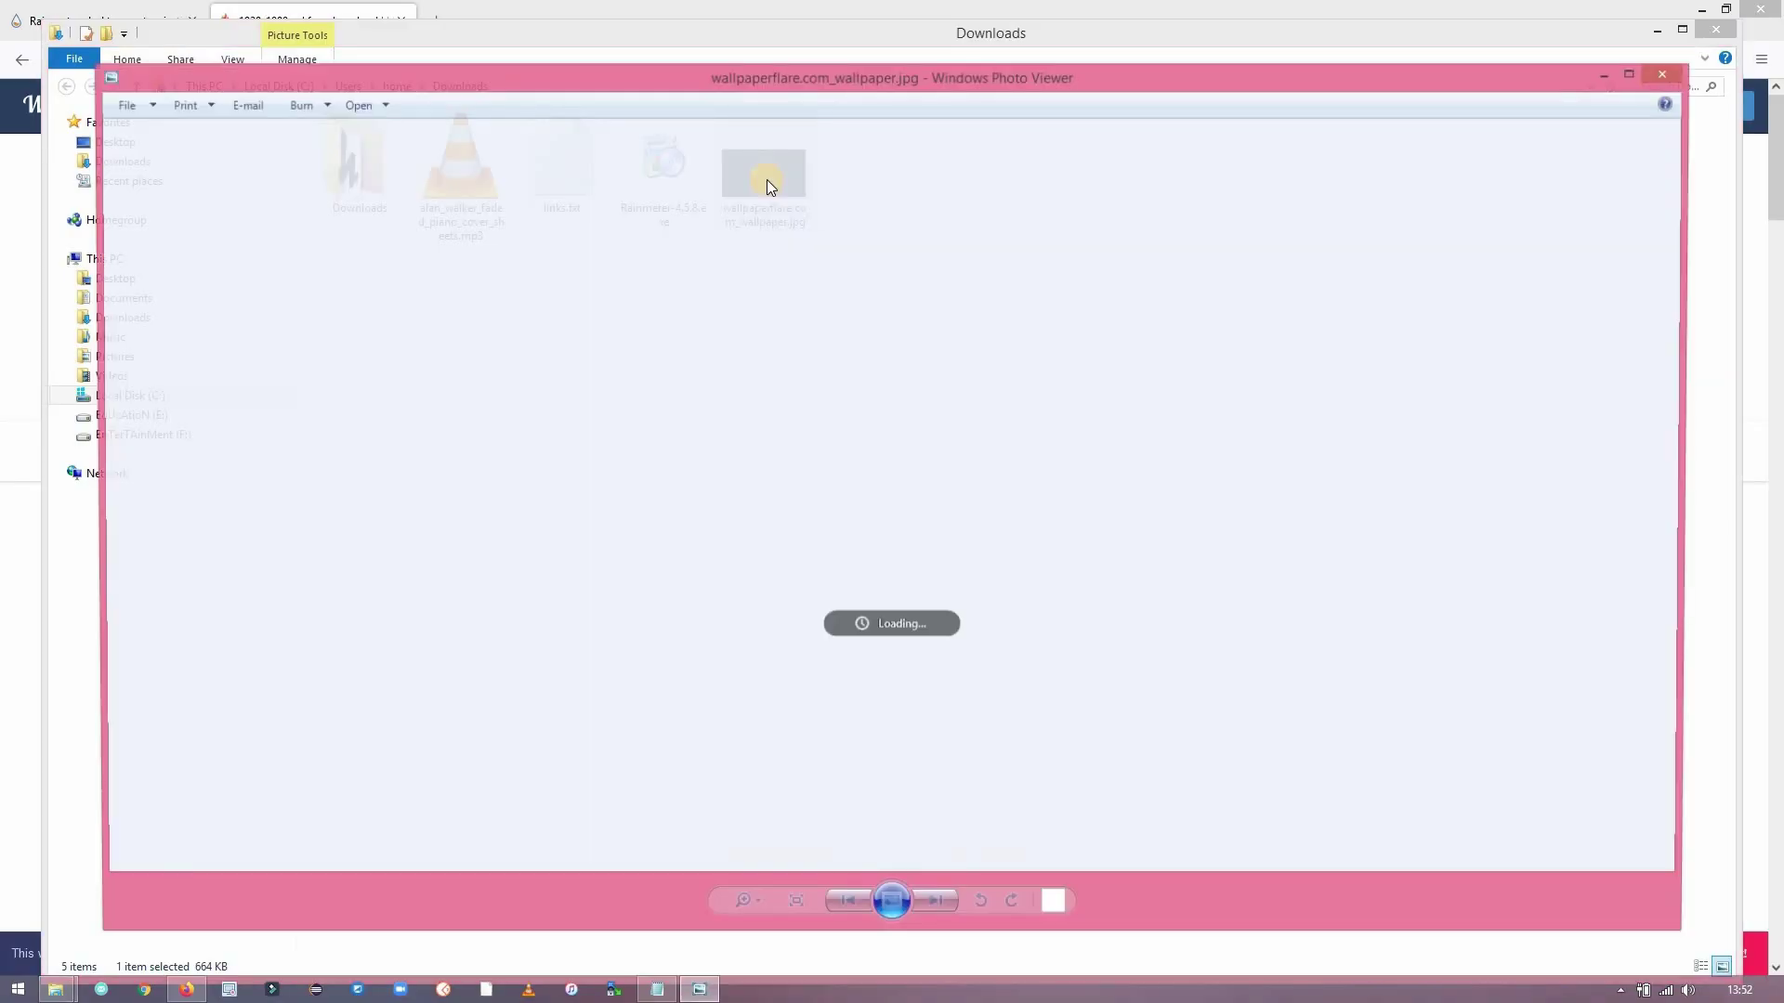
right_click(766, 244)
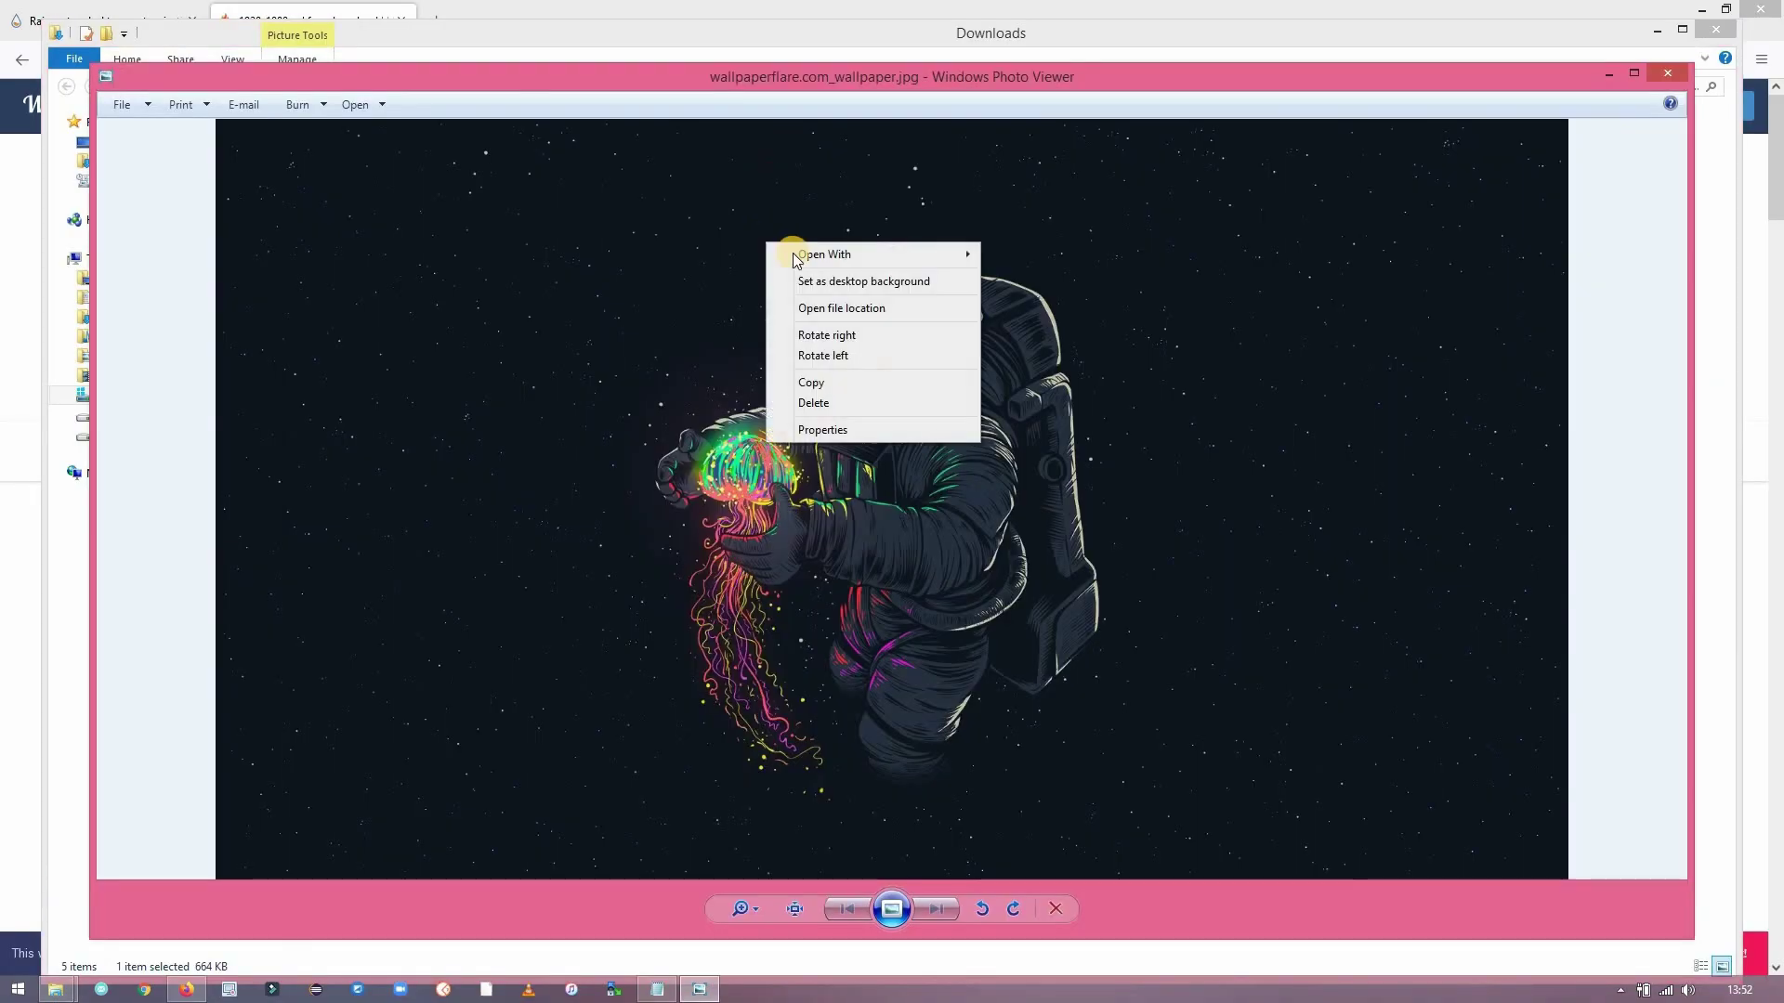
click(935, 283)
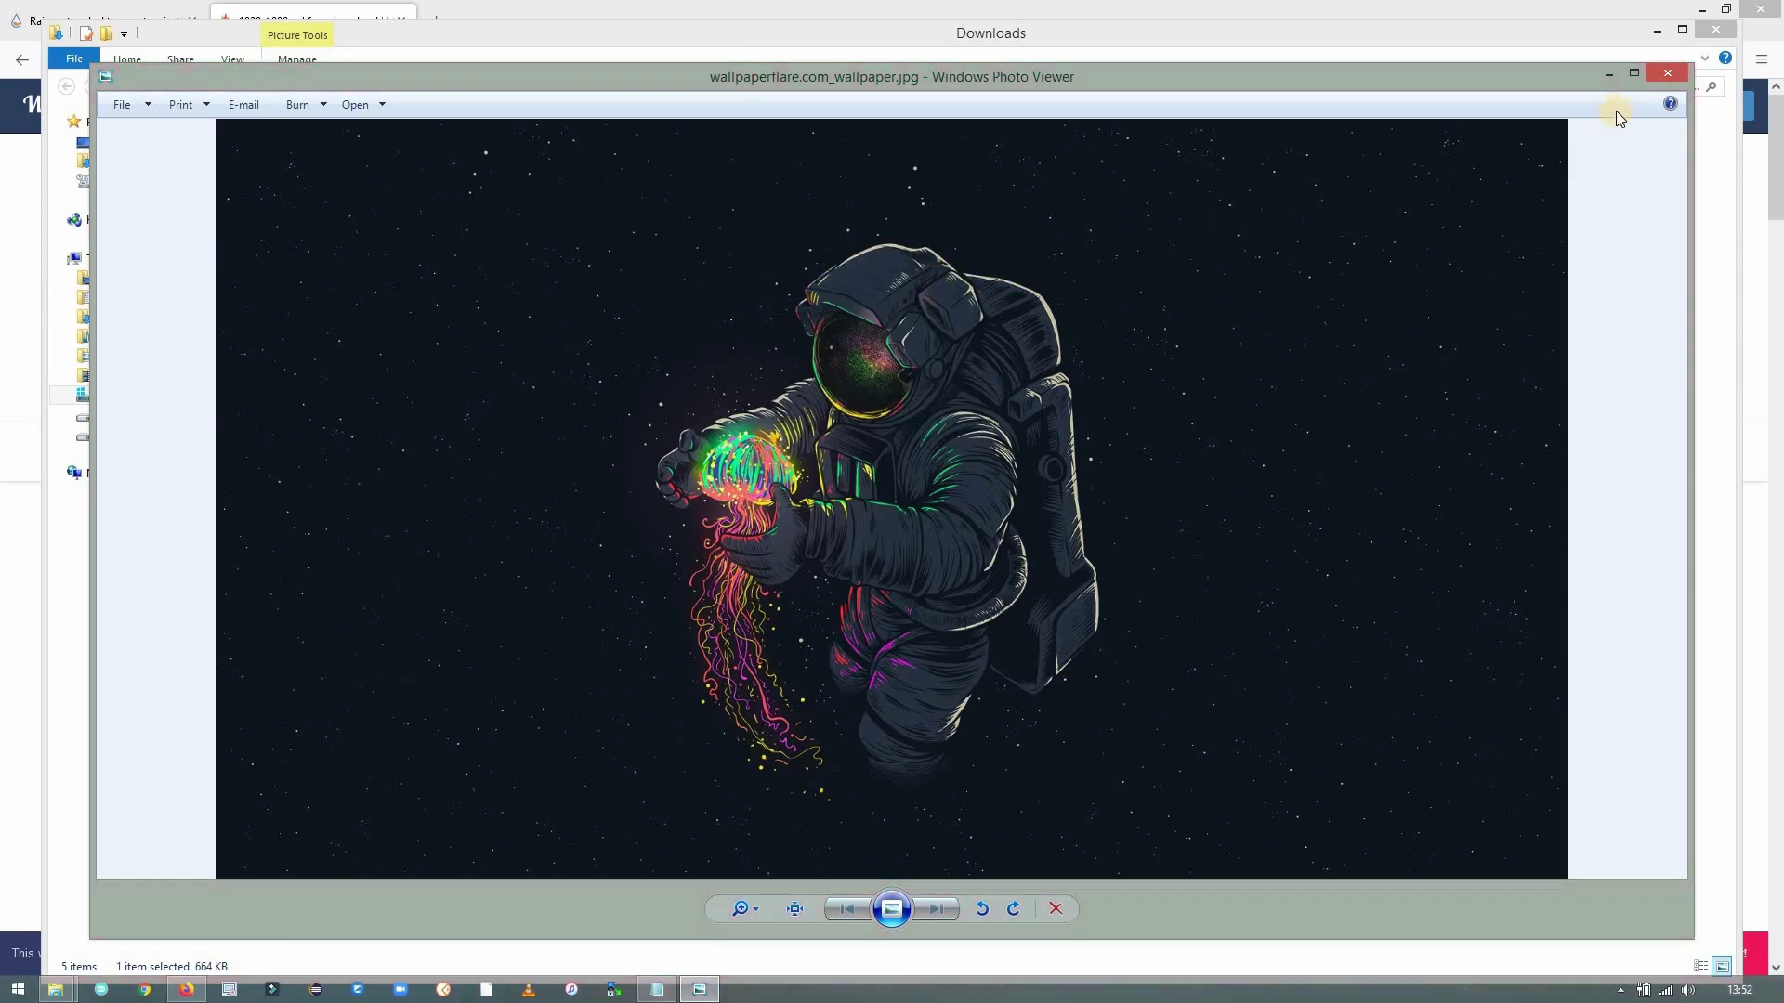
Minimize Photo Viewer, the Downloads folder and Firefox.
click(1611, 75)
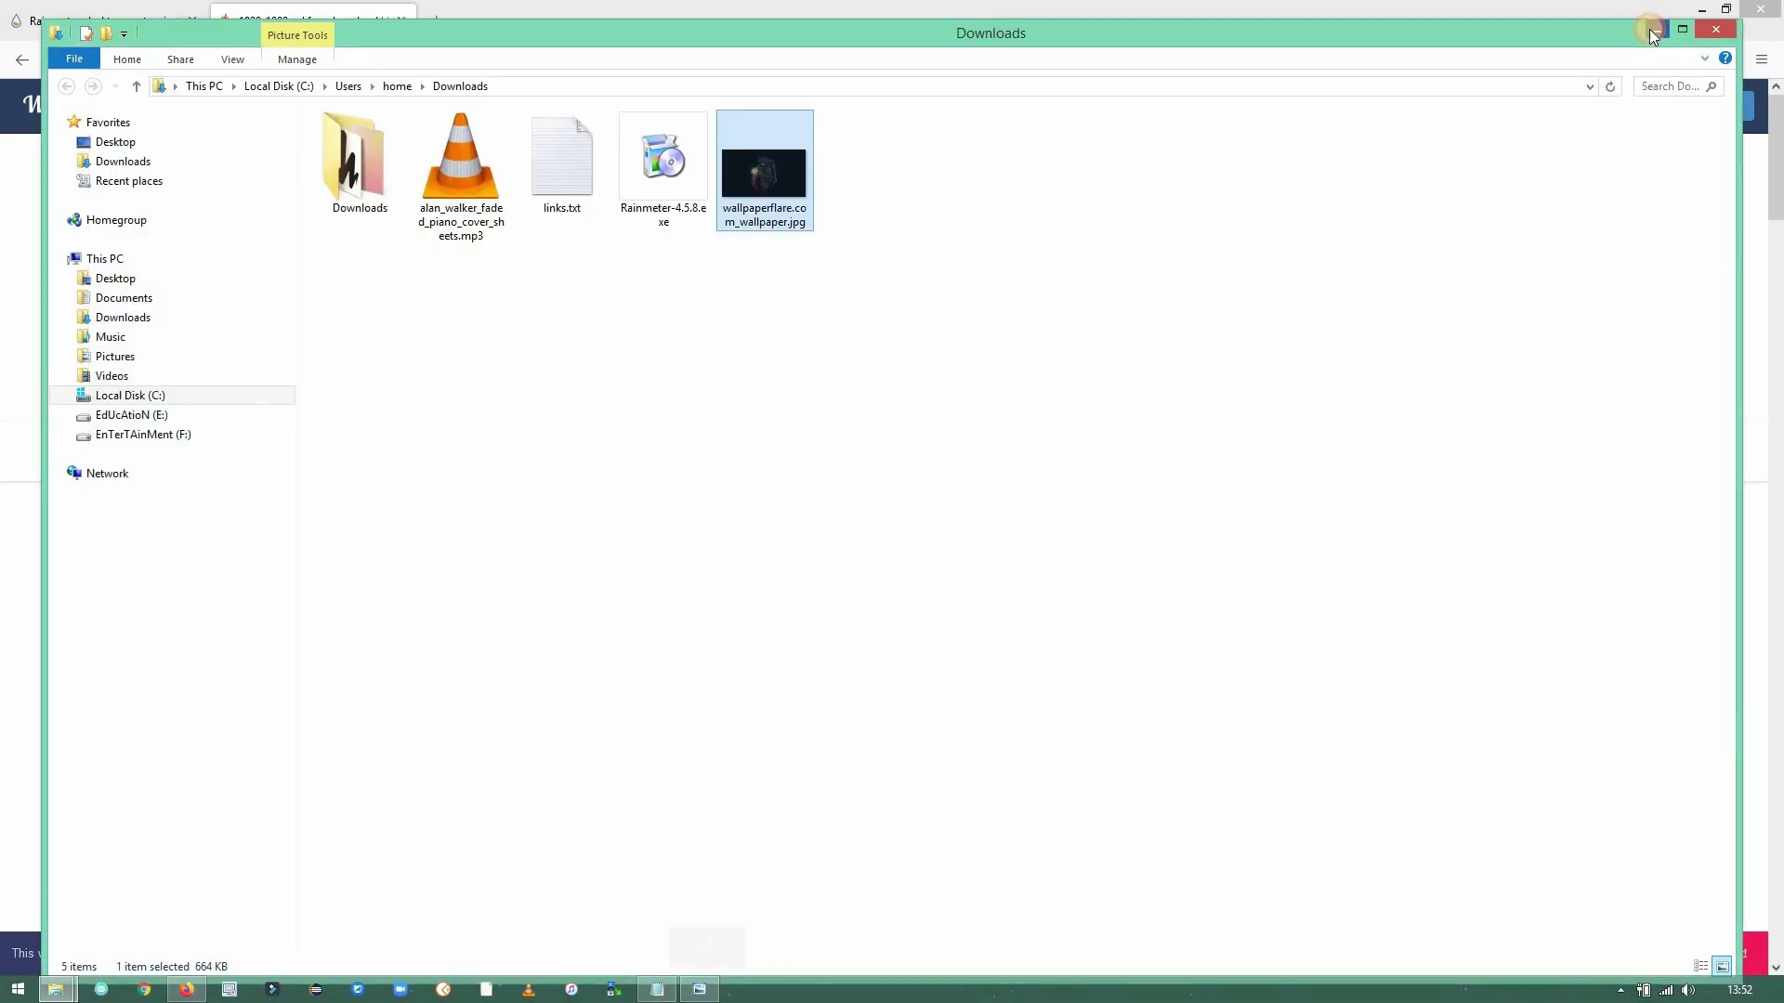
click(1656, 31)
click(1694, 13)
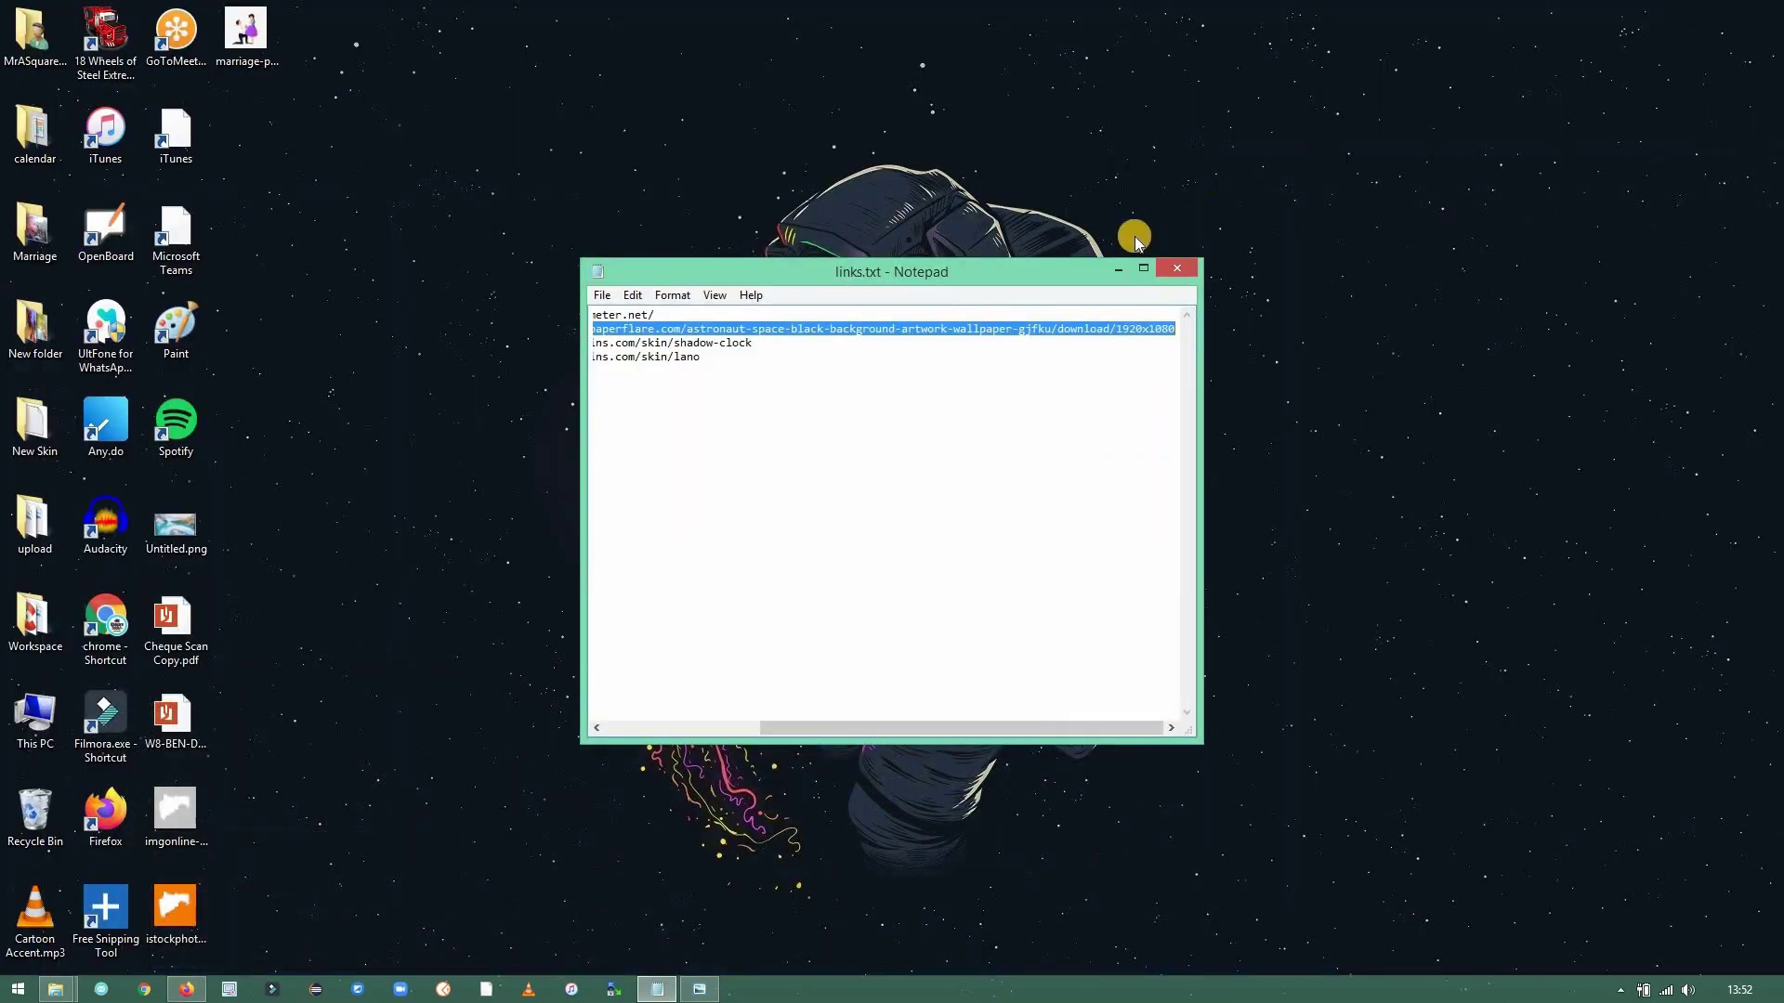
Minimize the notes and turn off Show desktop icons in the desktop's View menu.
click(1112, 269)
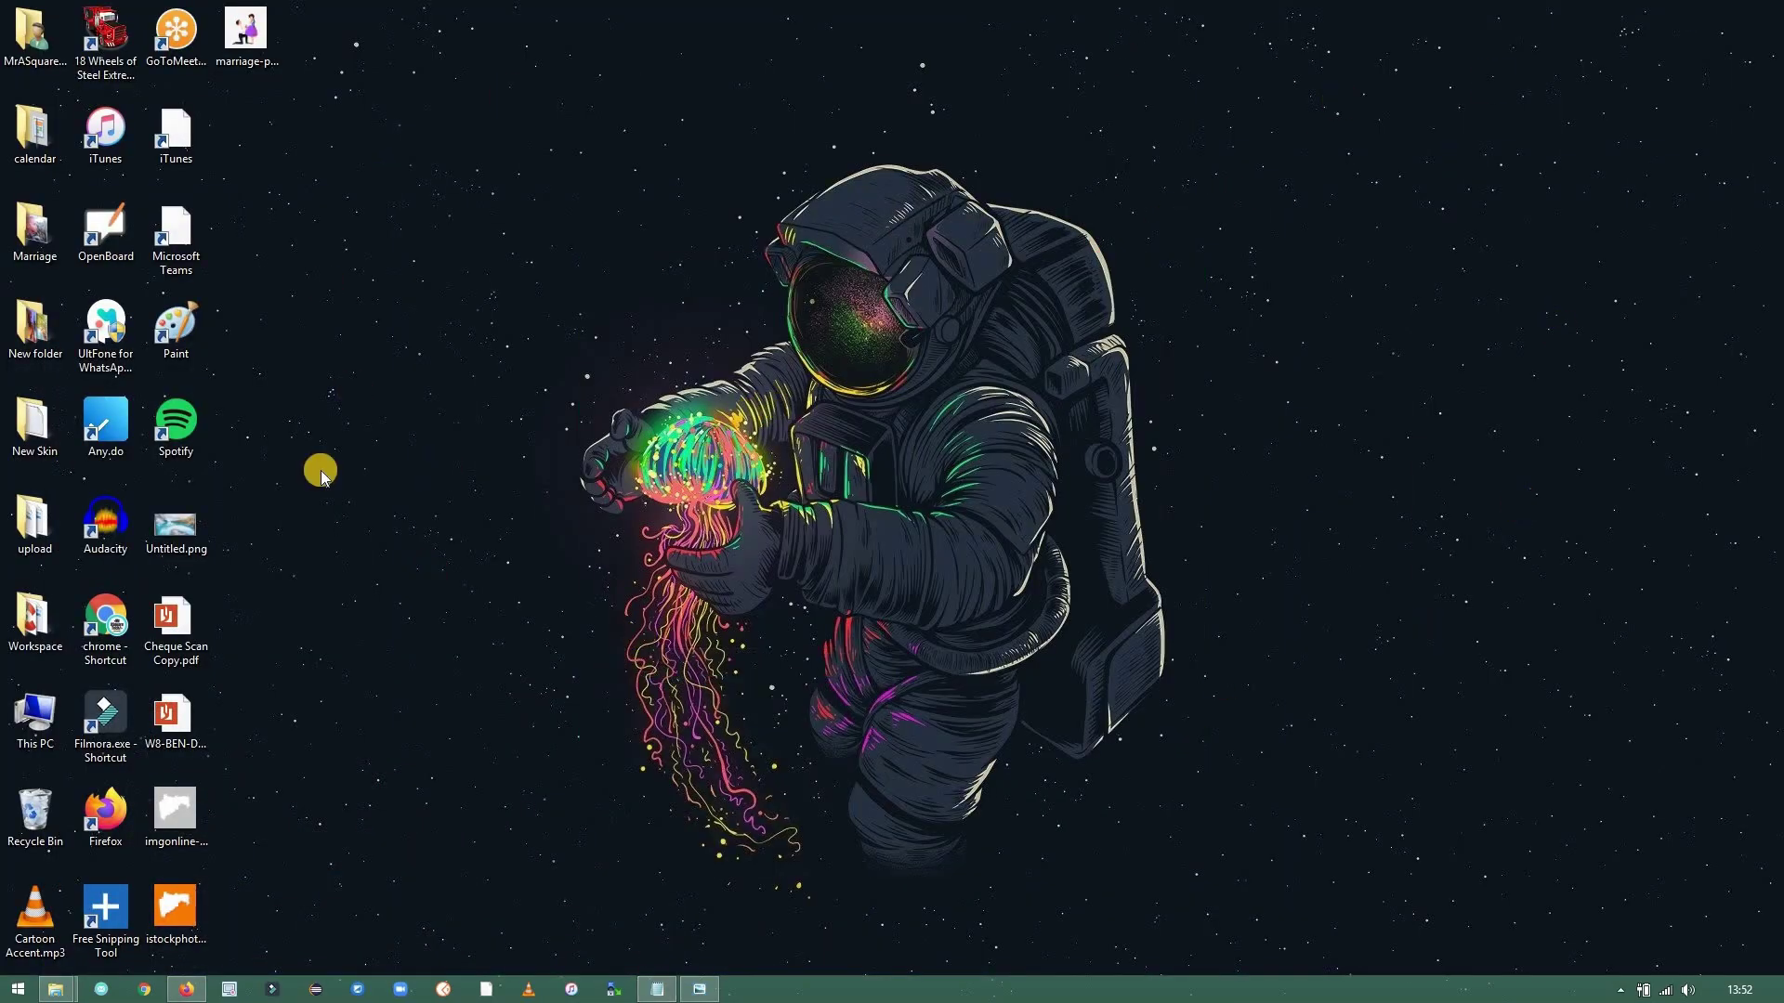
right_click(304, 190)
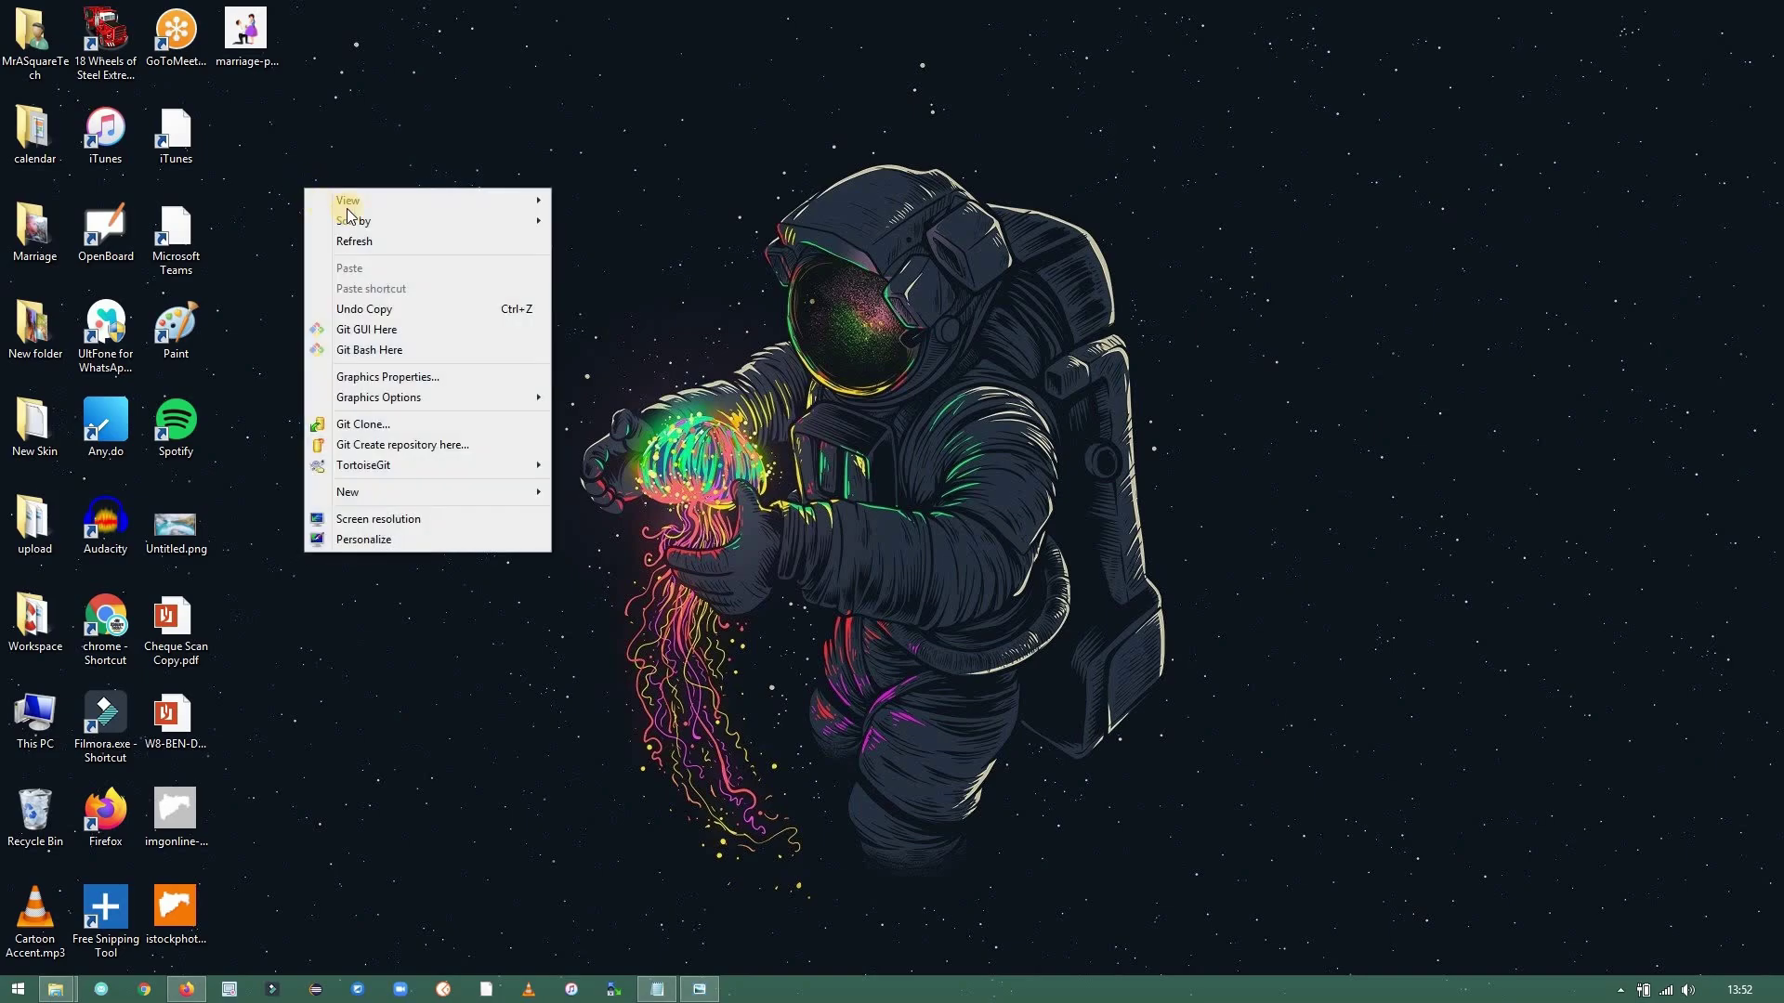
mouse_move(470, 197)
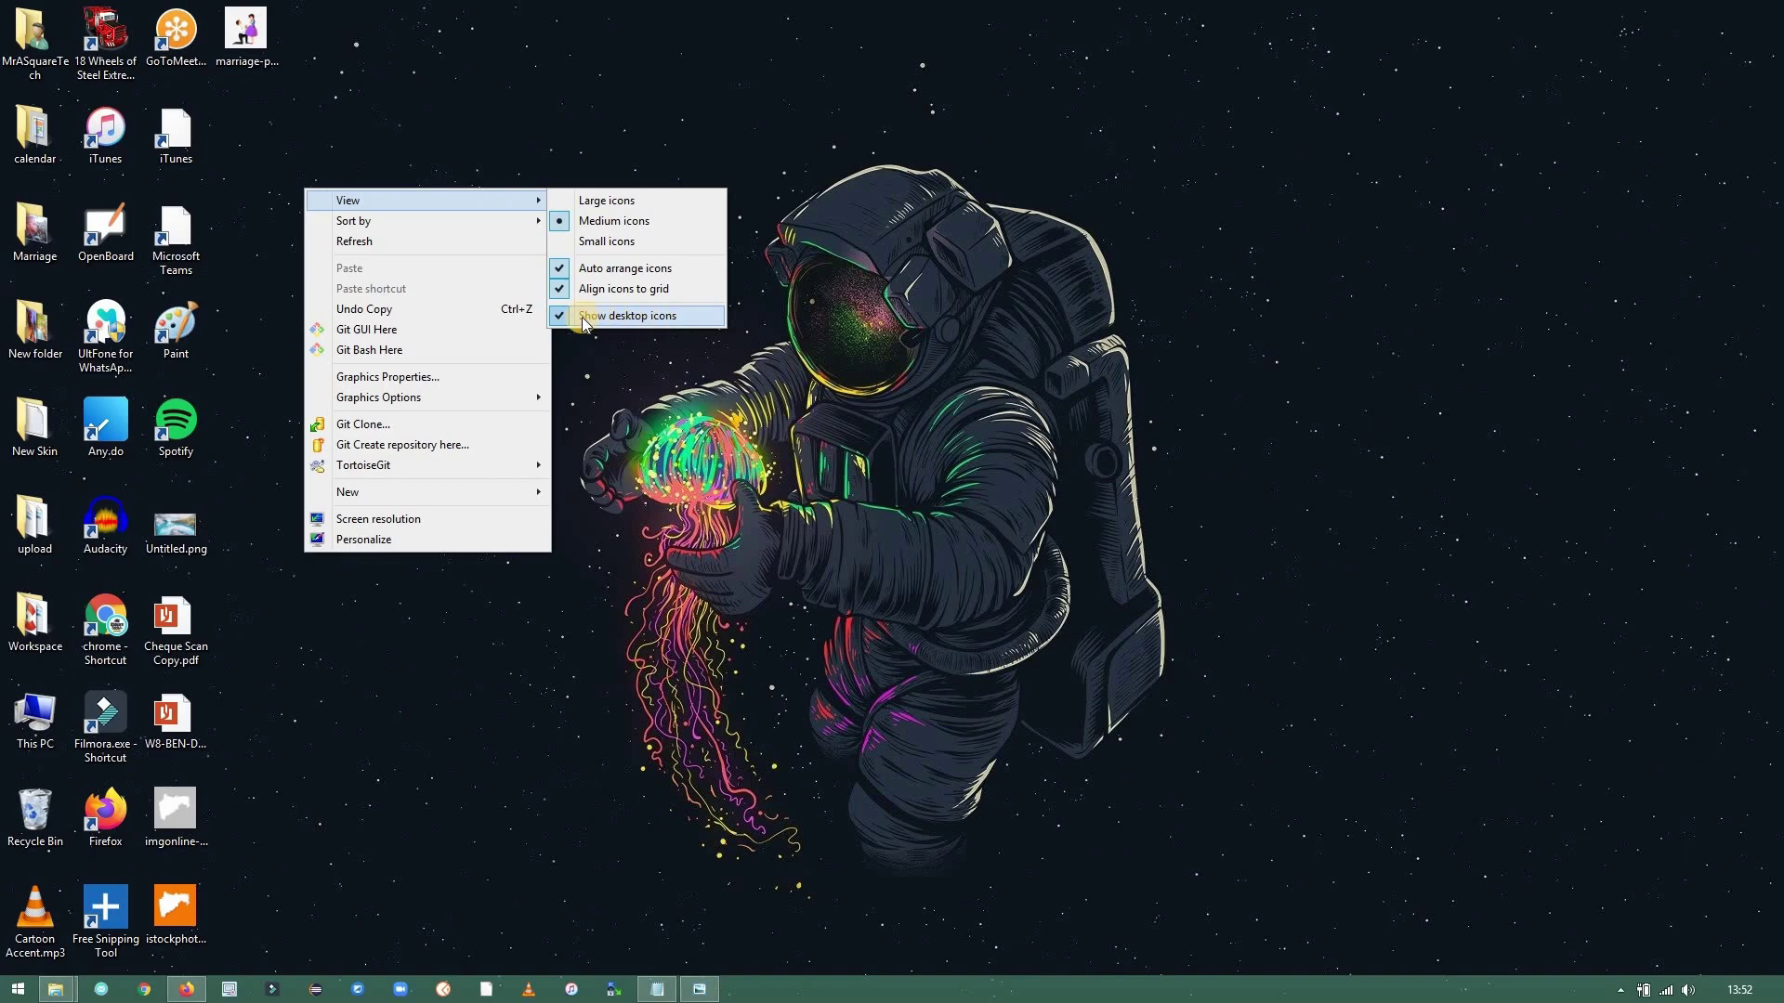
click(564, 319)
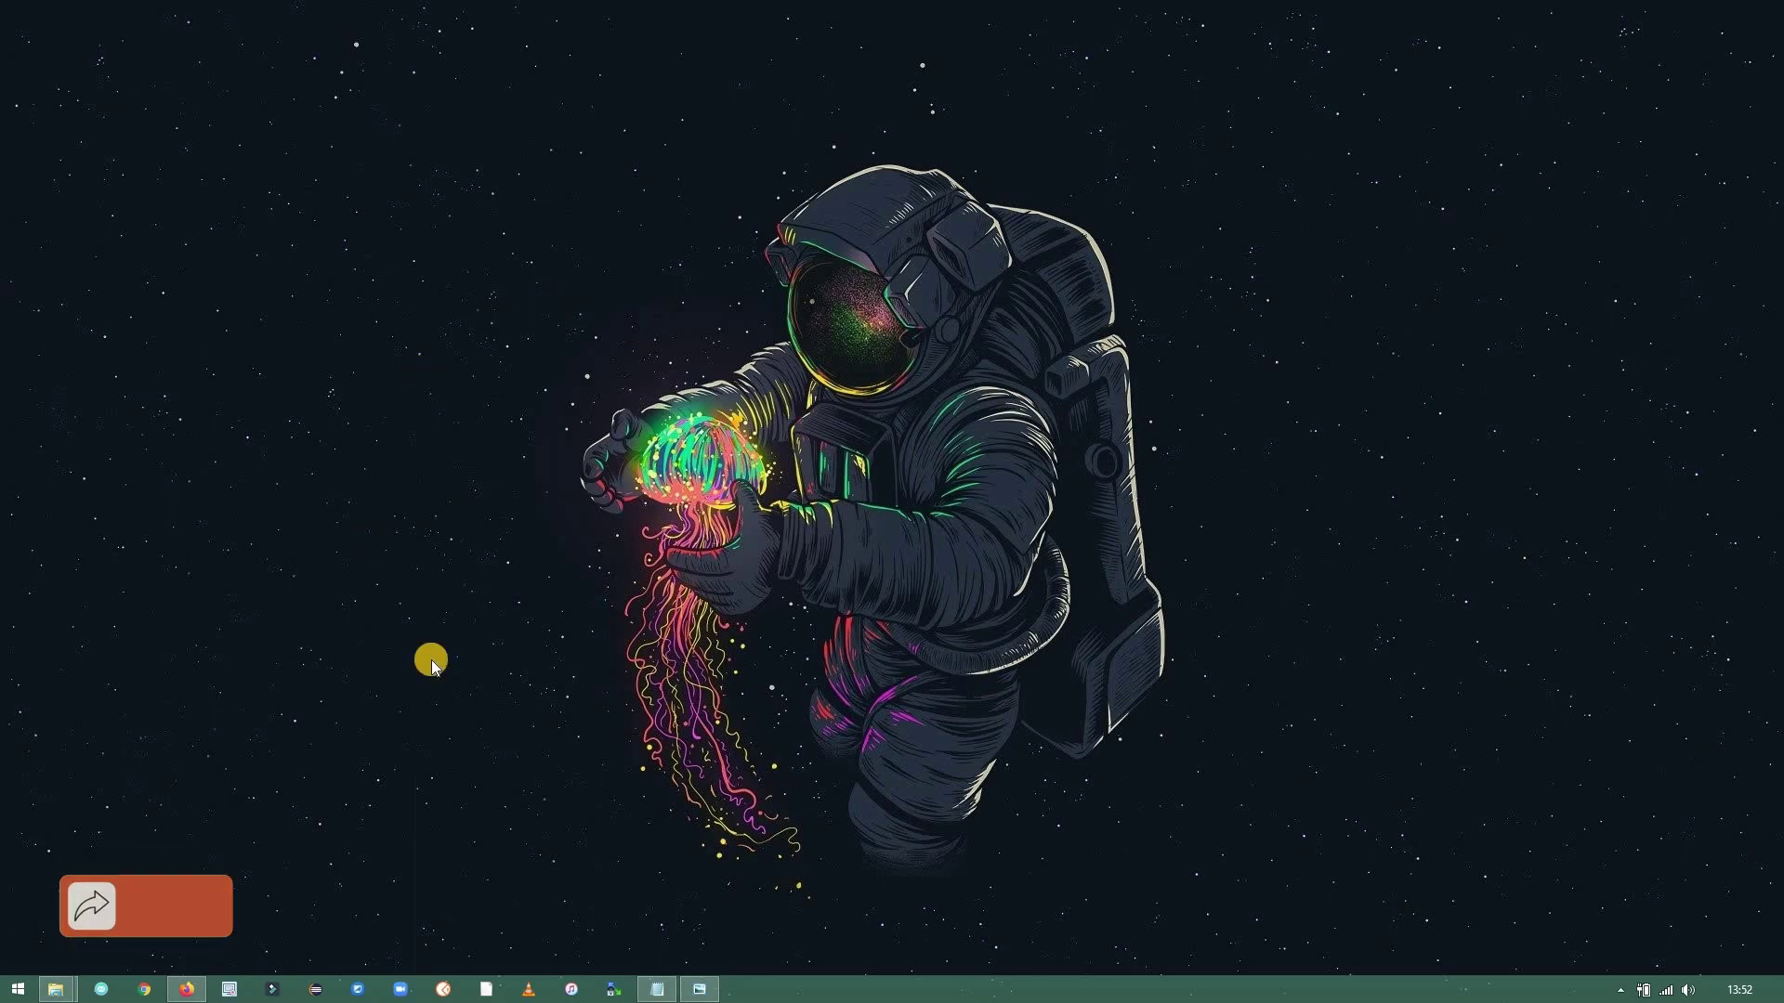
Turn on Auto-hide the taskbar in the taskbar properties and apply it.
right_click(932, 992)
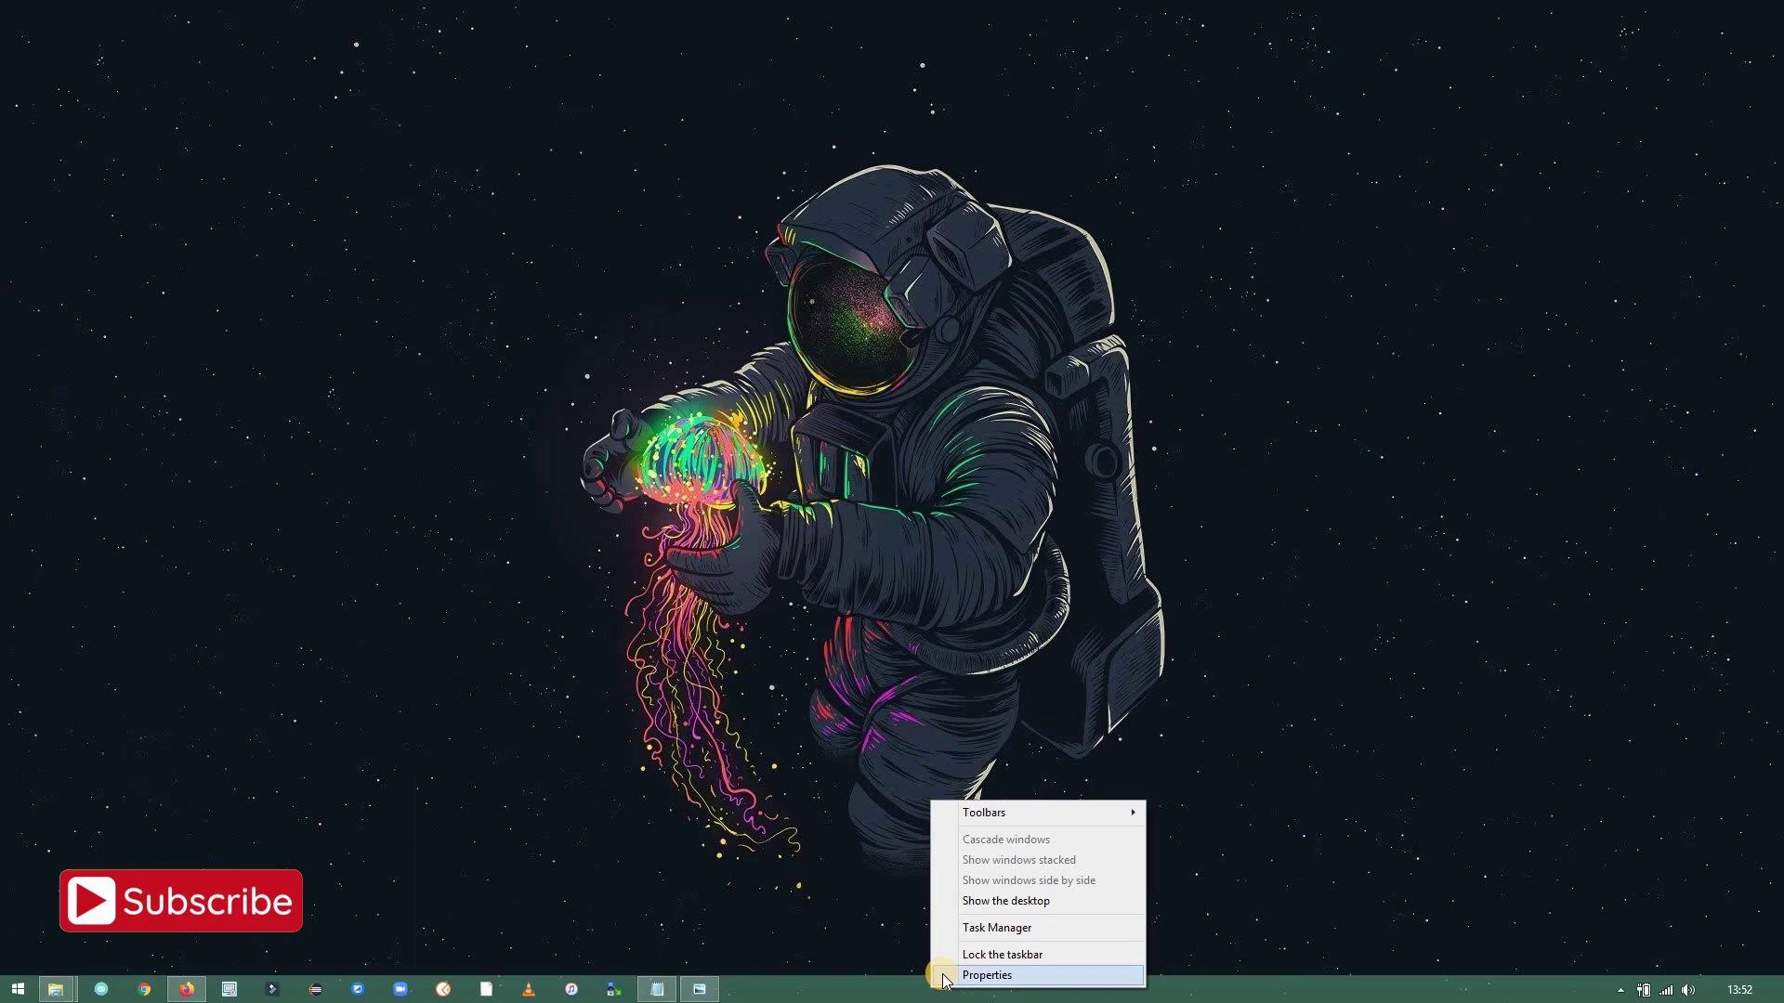
click(943, 976)
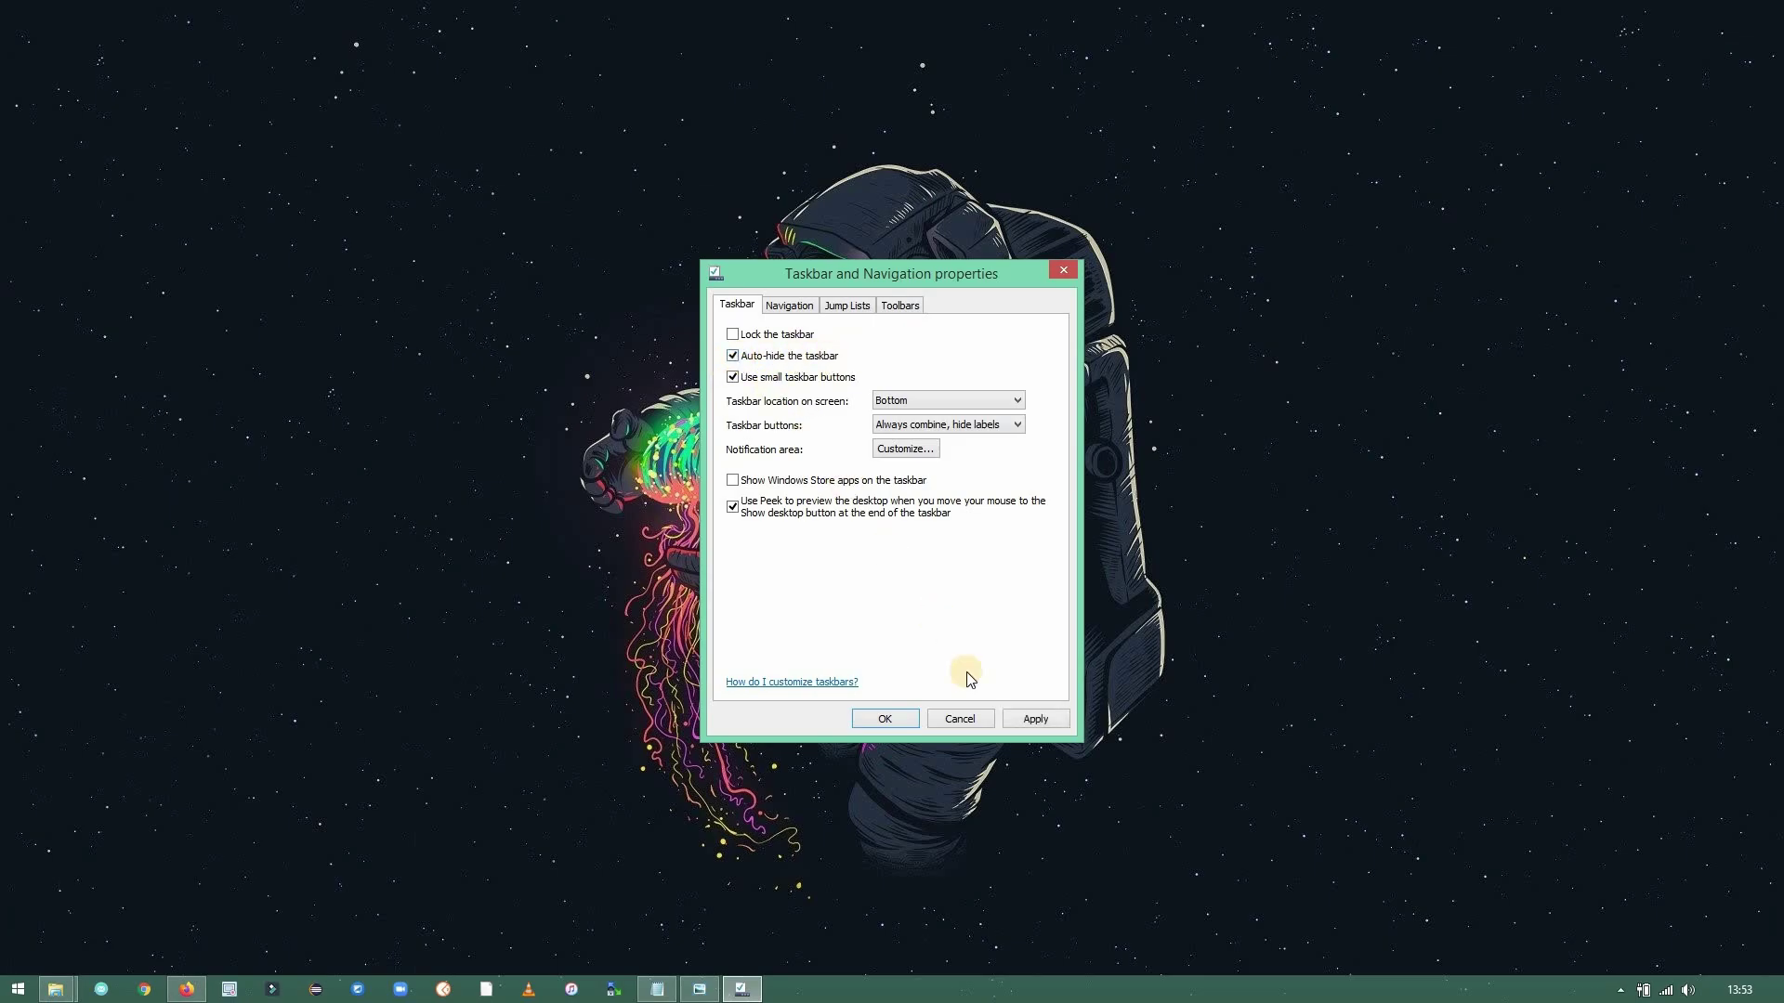
click(1016, 719)
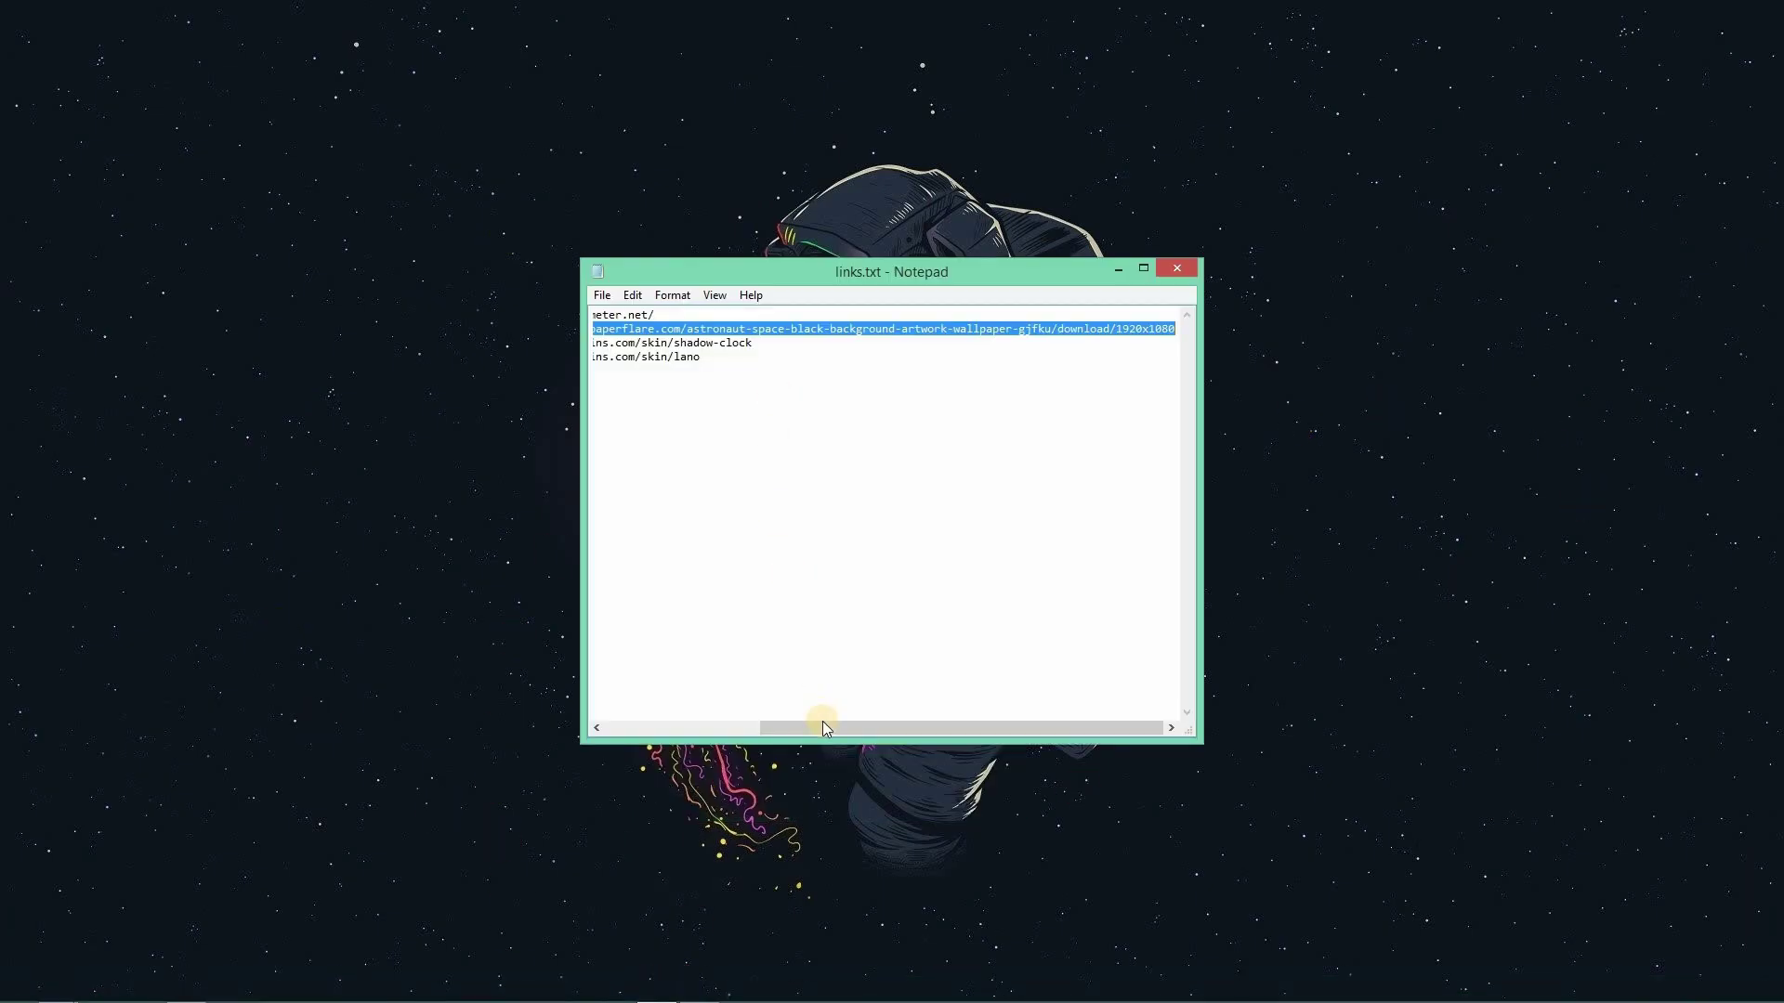
Copy the Clock link from the notes and open the Shadow Clock page in a new Firefox tab.
drag(827, 728, 618, 726)
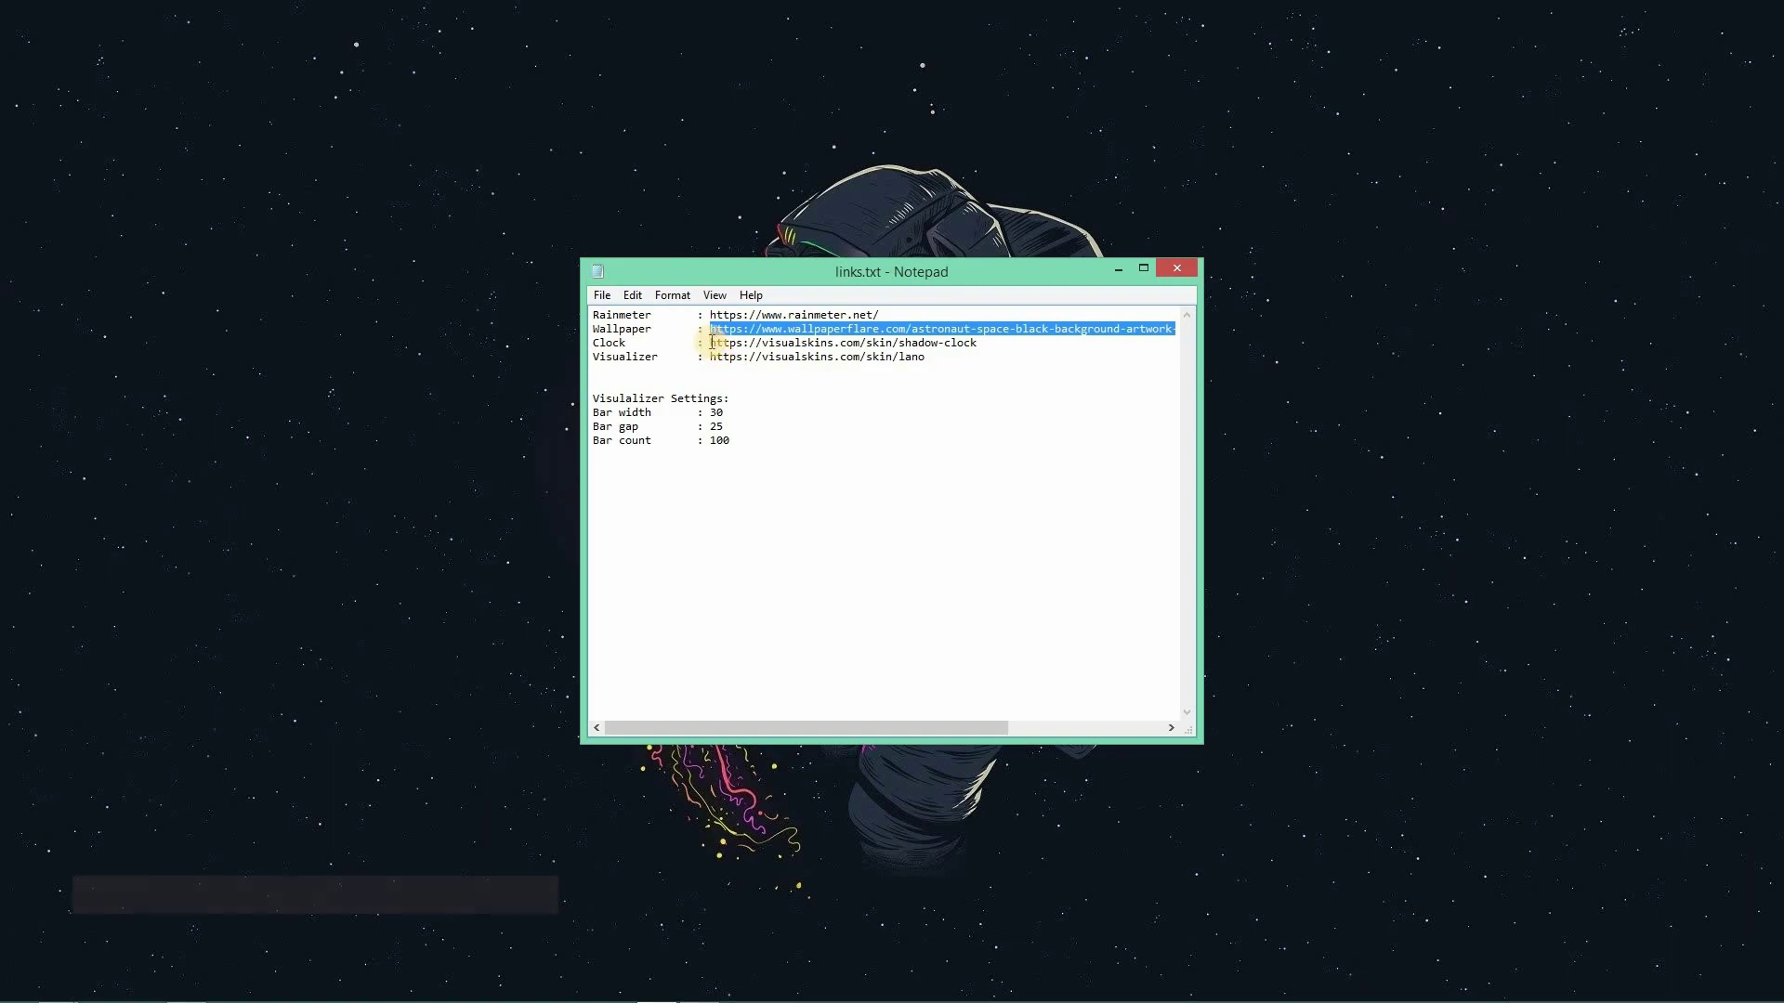
drag(710, 342, 977, 343)
right_click(960, 342)
click(1001, 400)
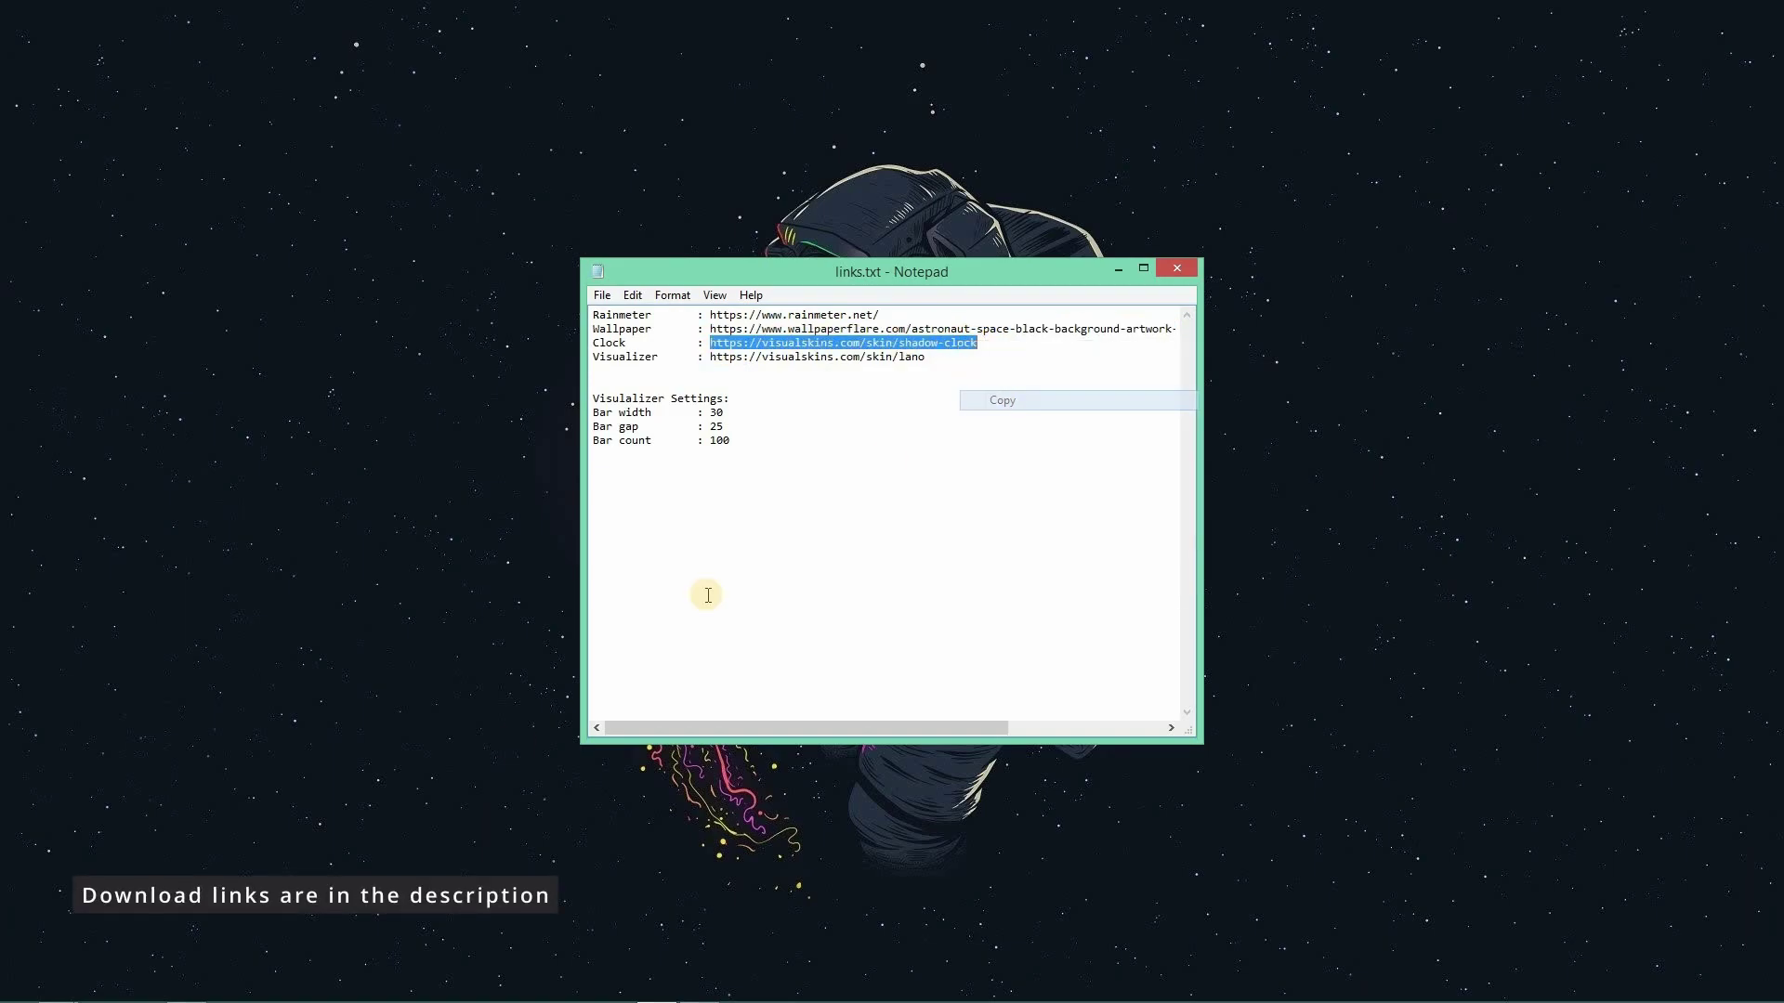
mouse_move(253, 994)
click(186, 990)
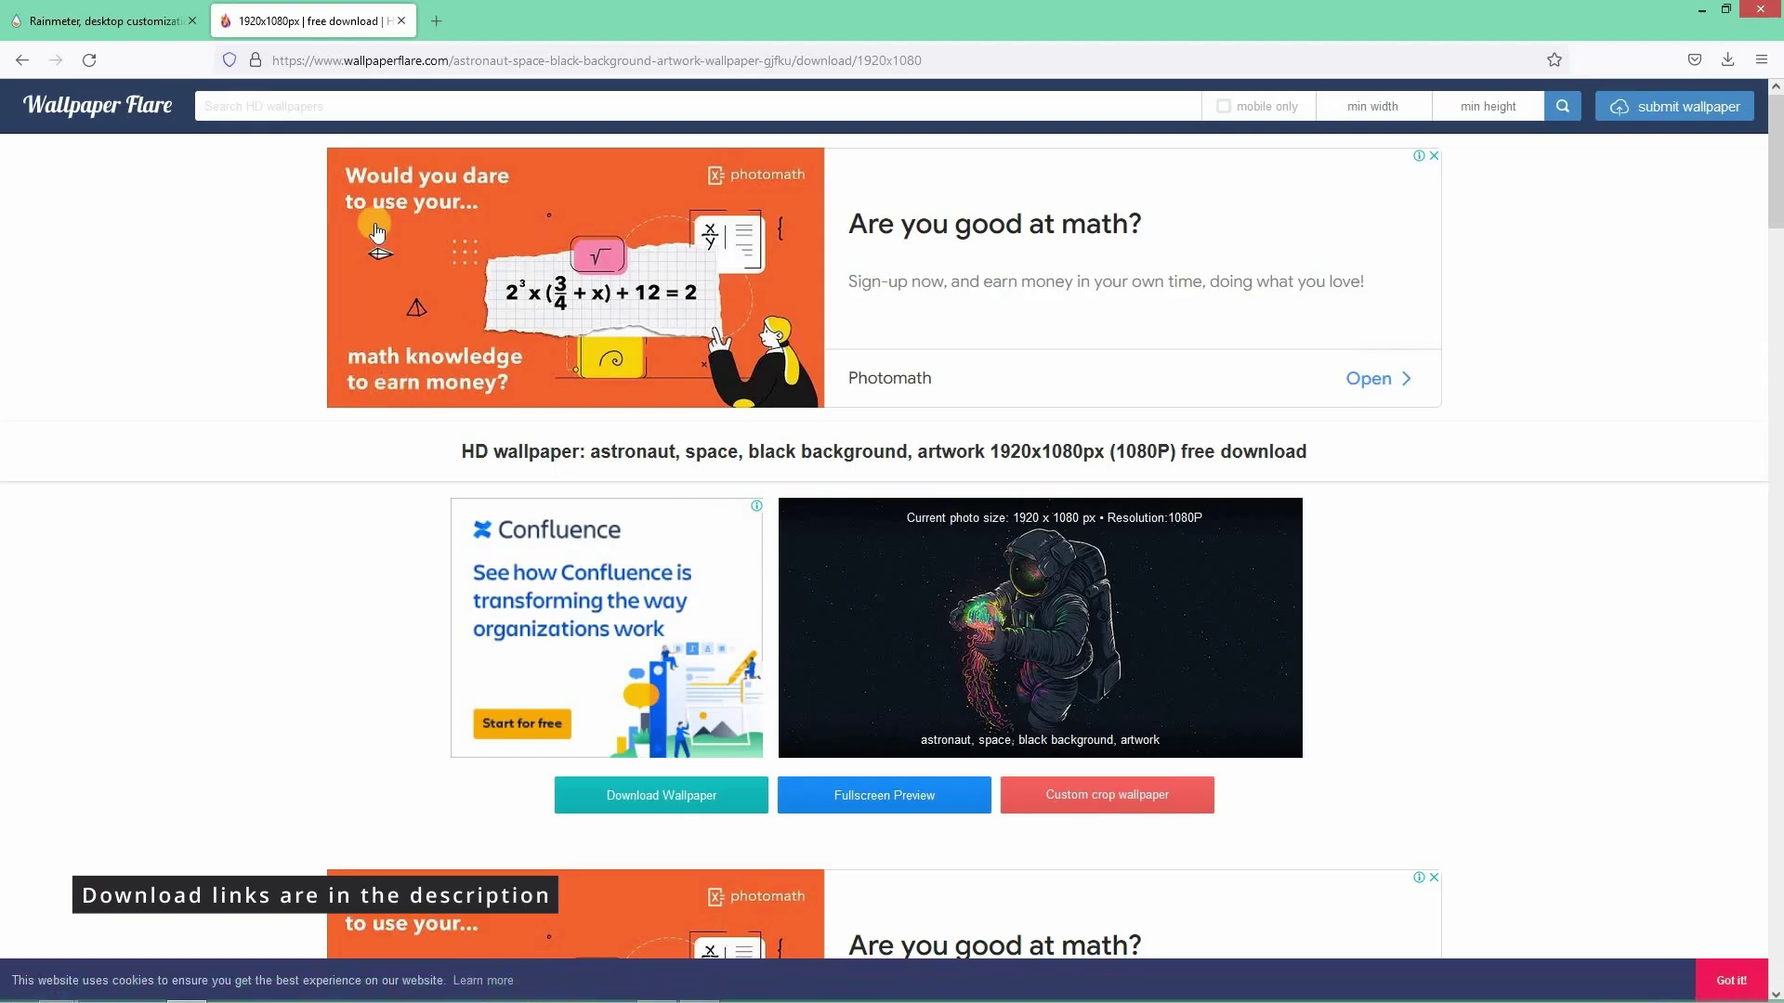
click(436, 21)
right_click(366, 59)
click(436, 179)
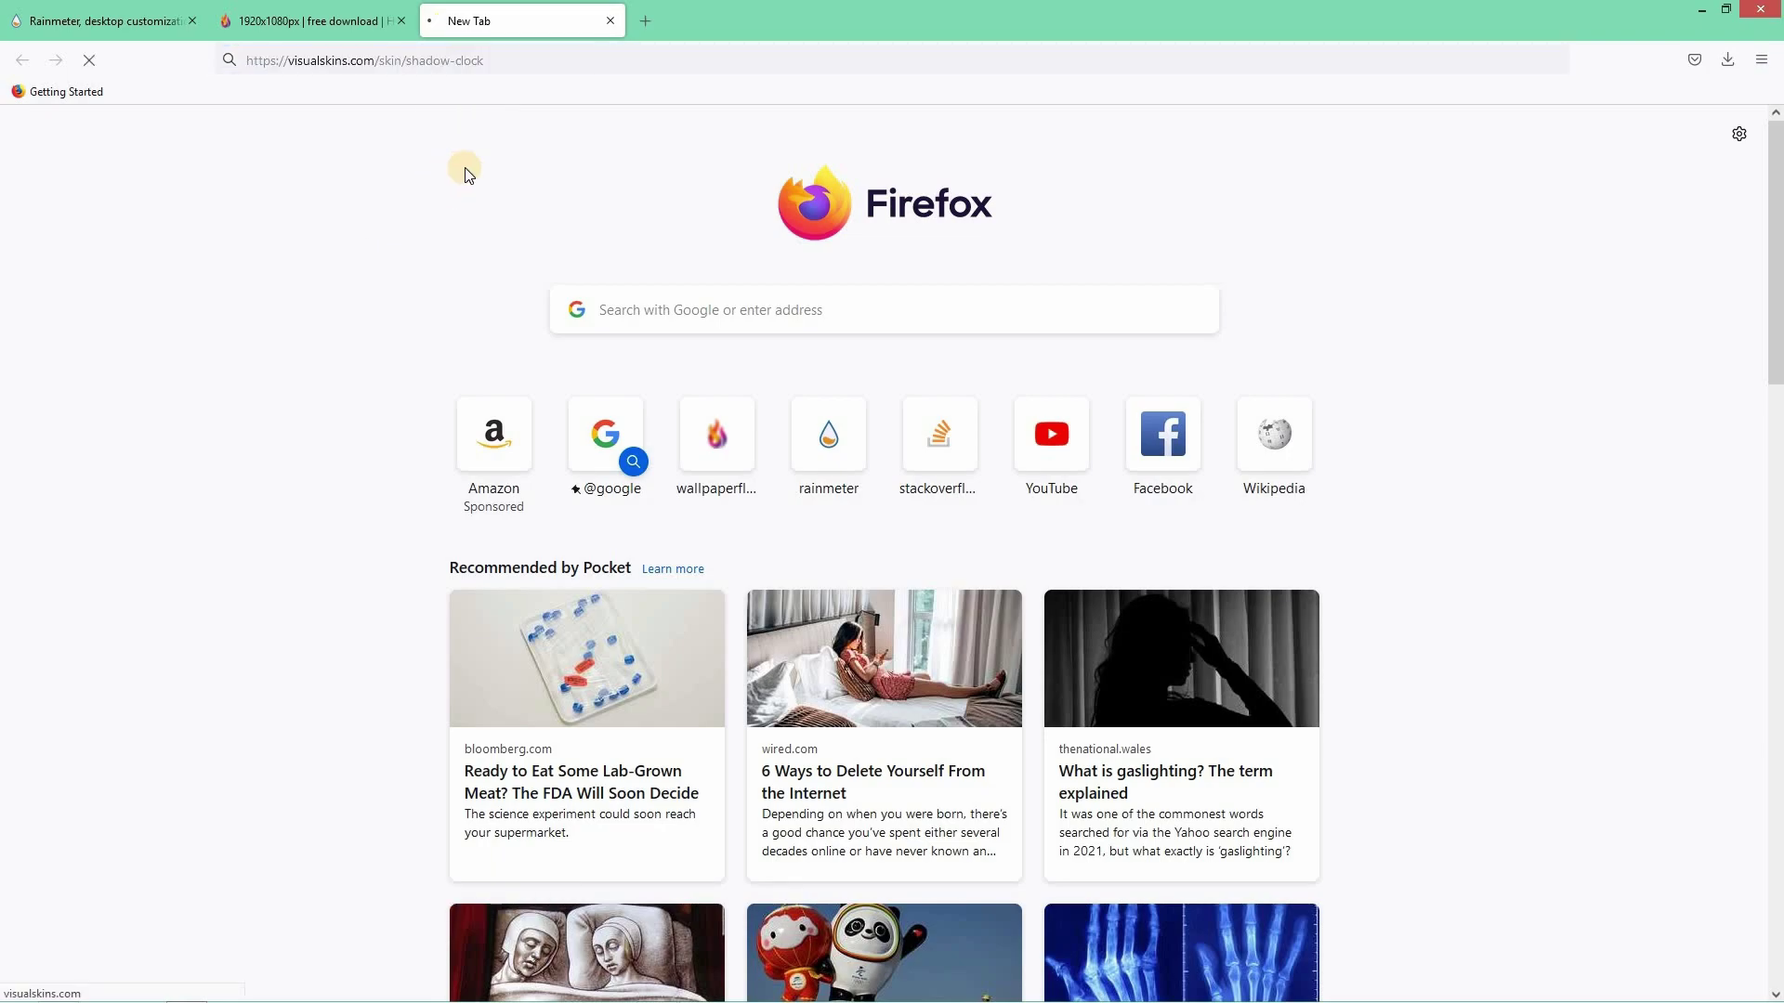
Download and save shadow_clock_1_0.rmskin, dismissing the pop-up ad along the way.
scroll(204, 589, down, 1)
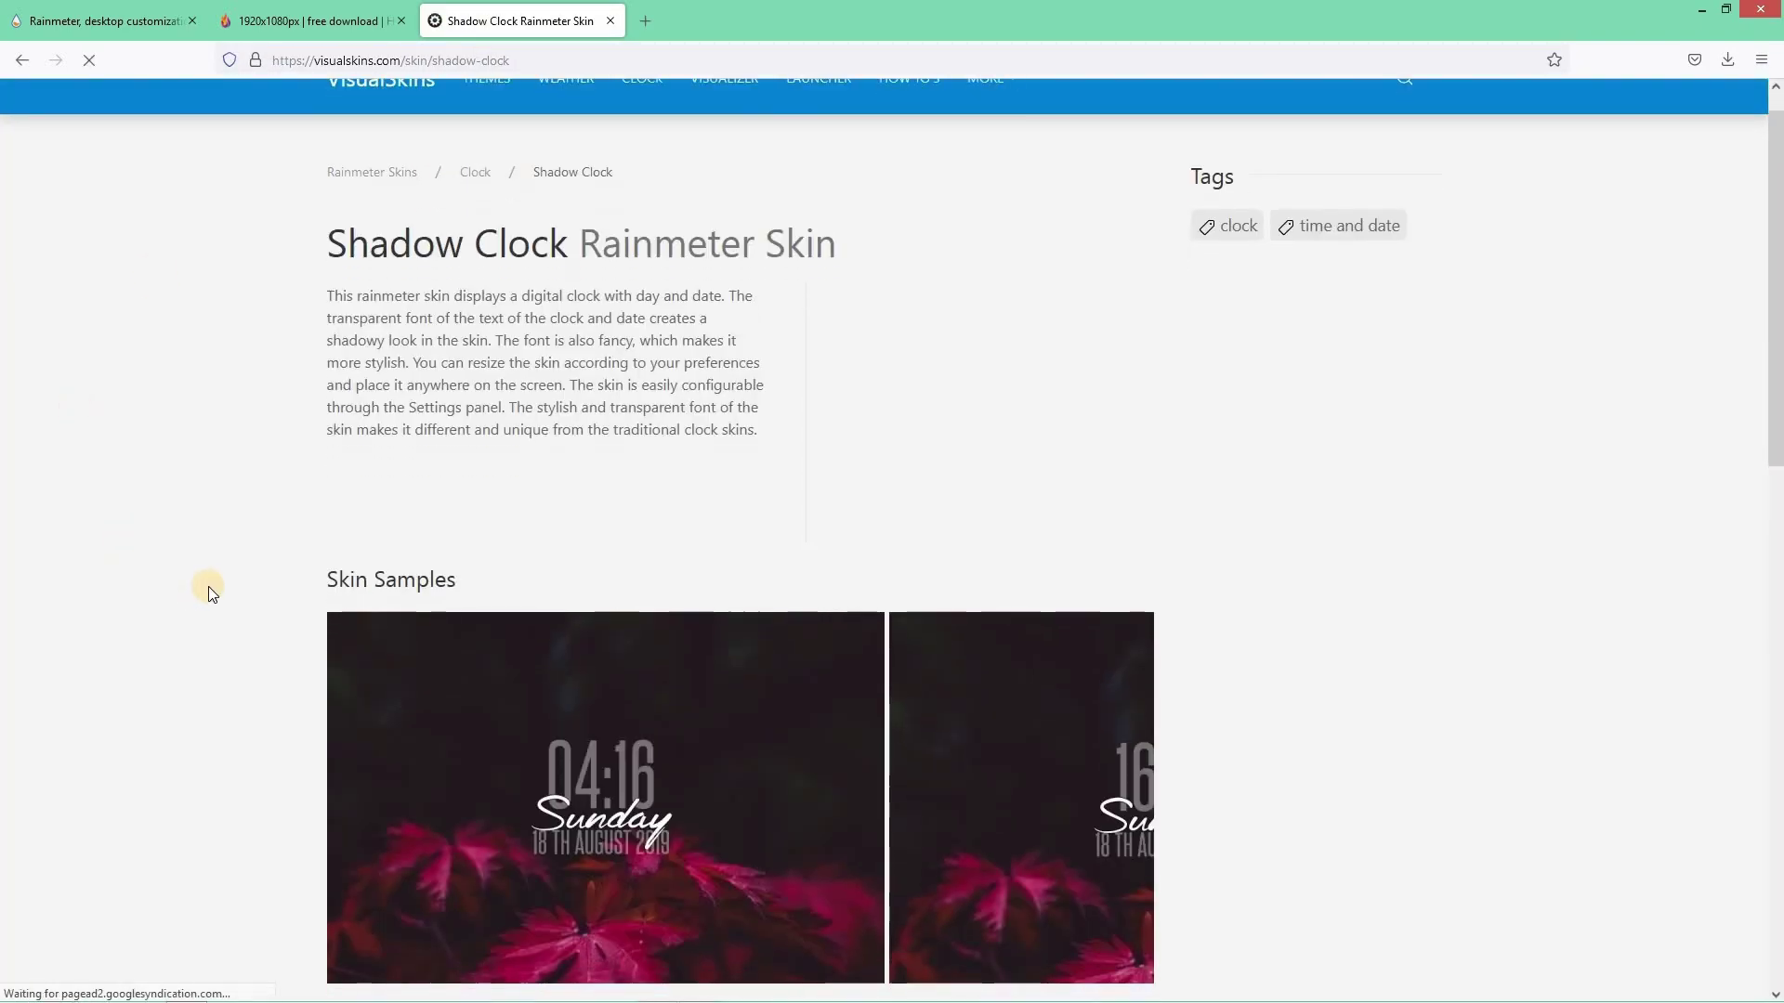
scroll(208, 587, down, 3)
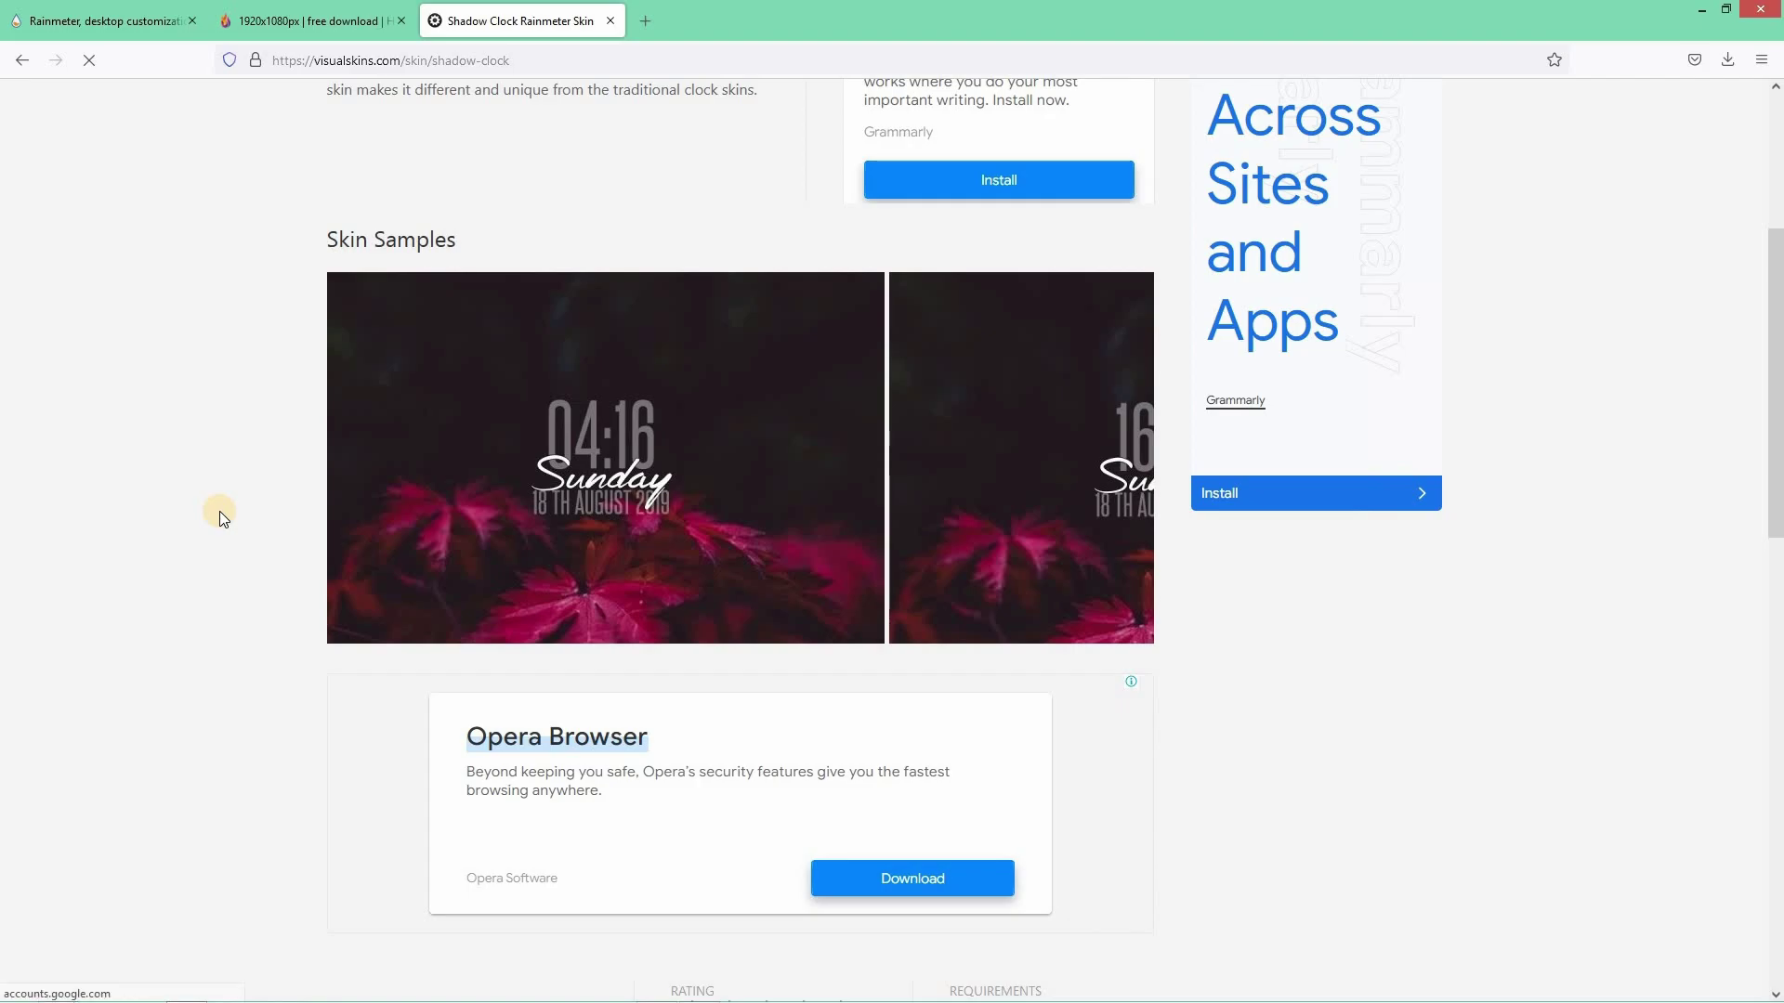
scroll(220, 511, down, 4)
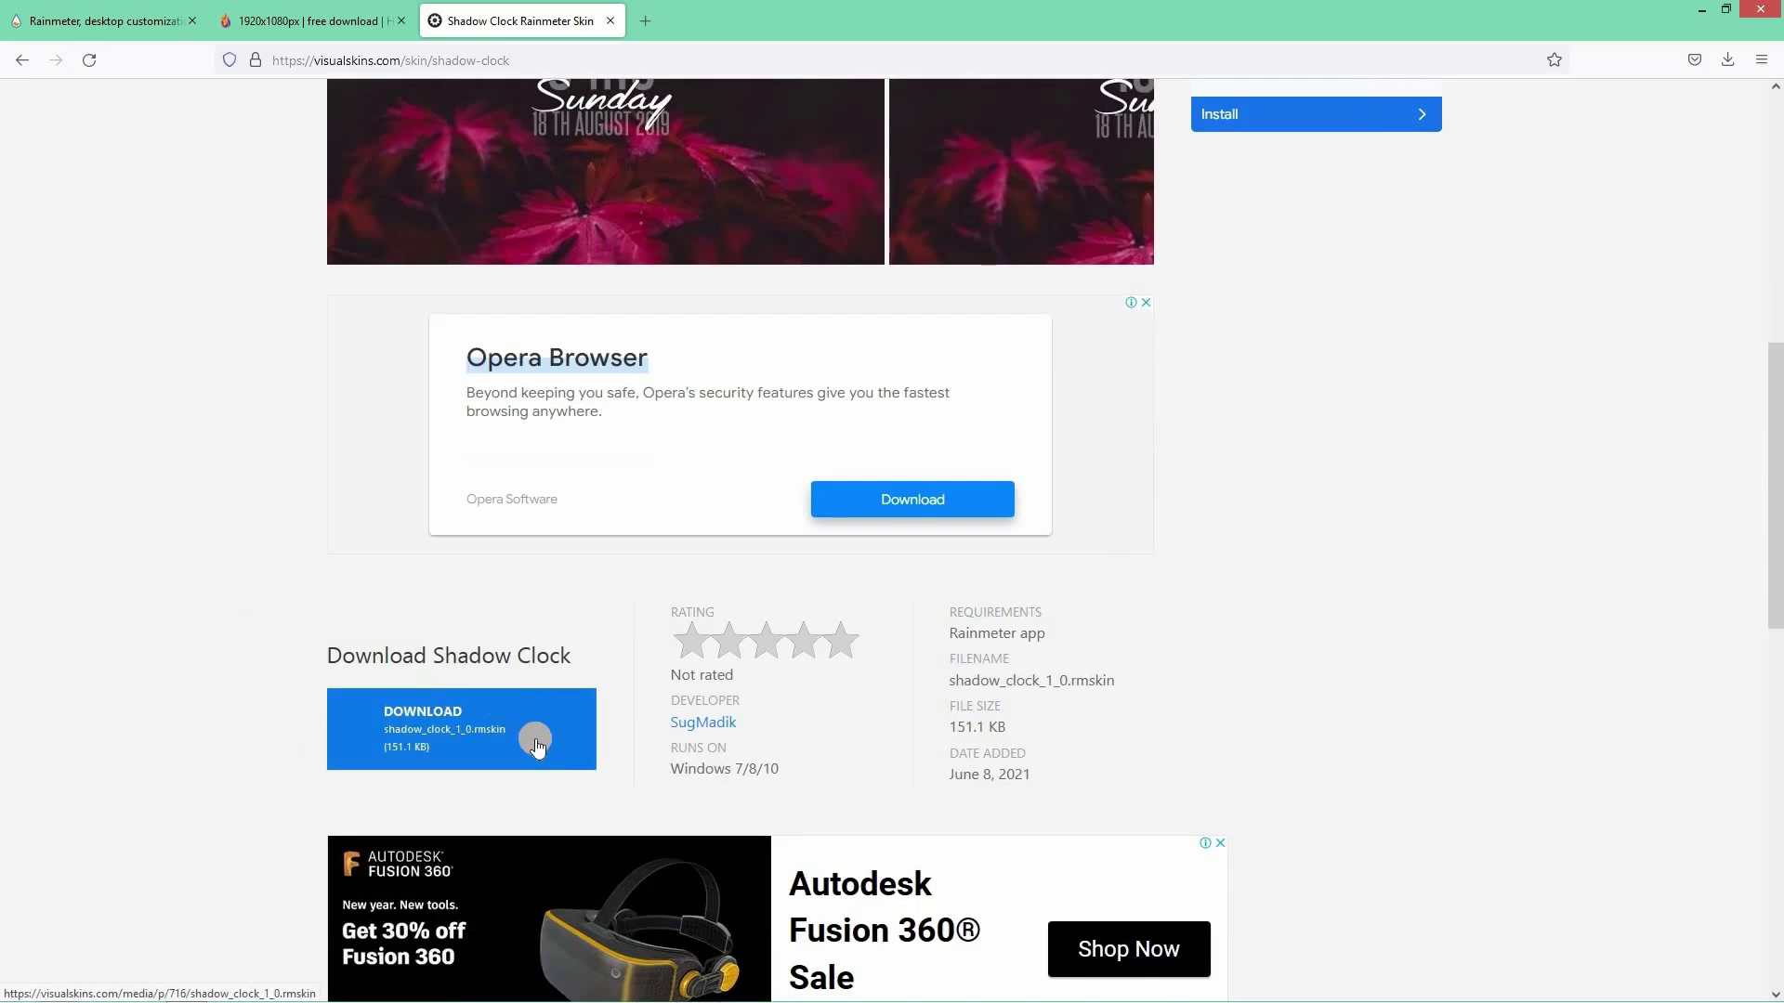
click(536, 746)
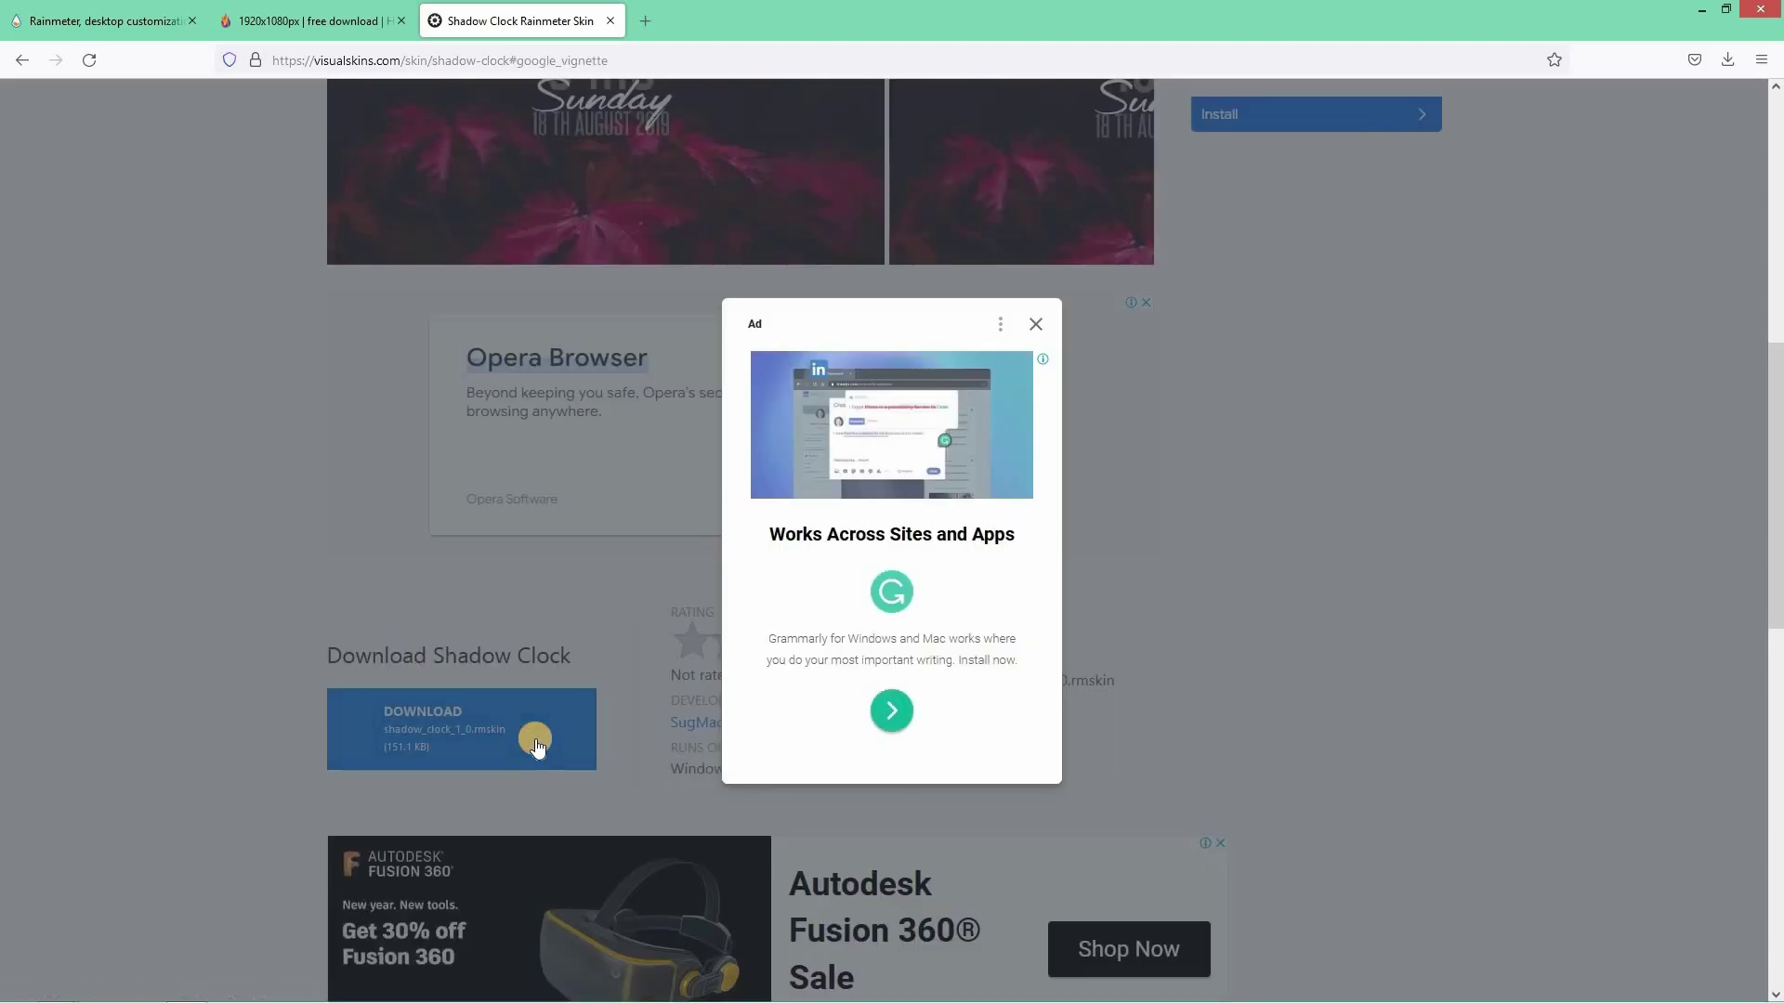
click(1036, 327)
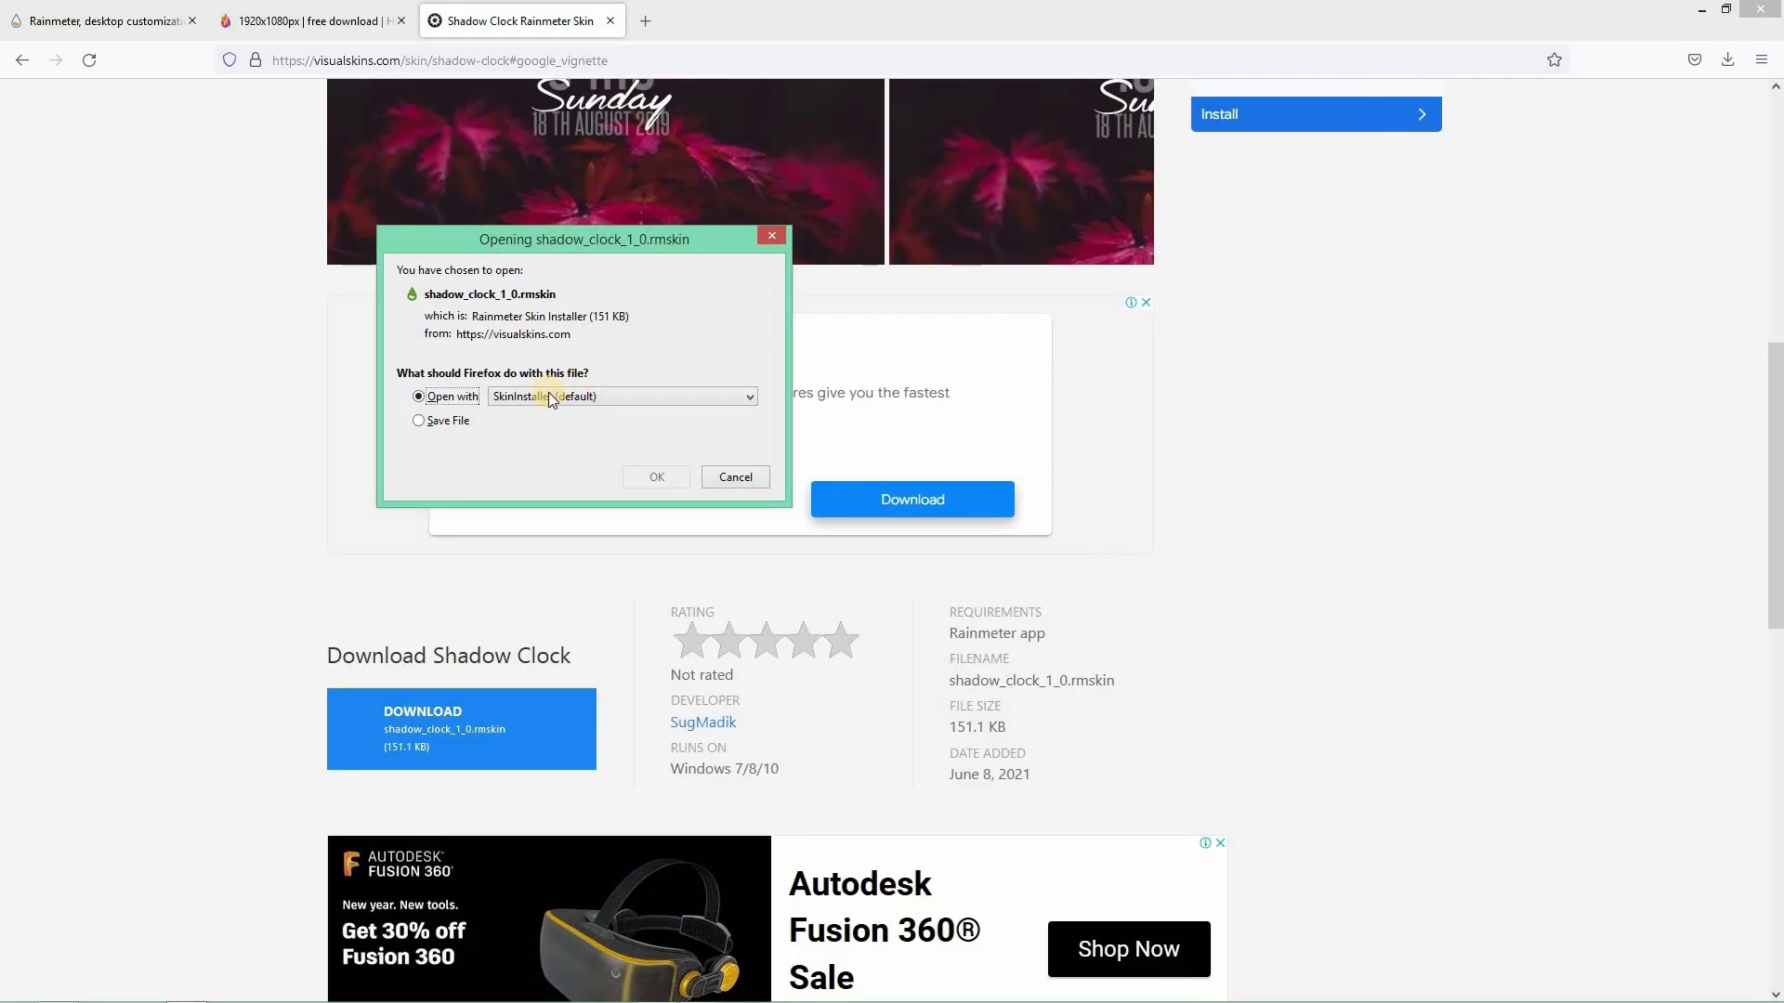
click(455, 421)
click(654, 479)
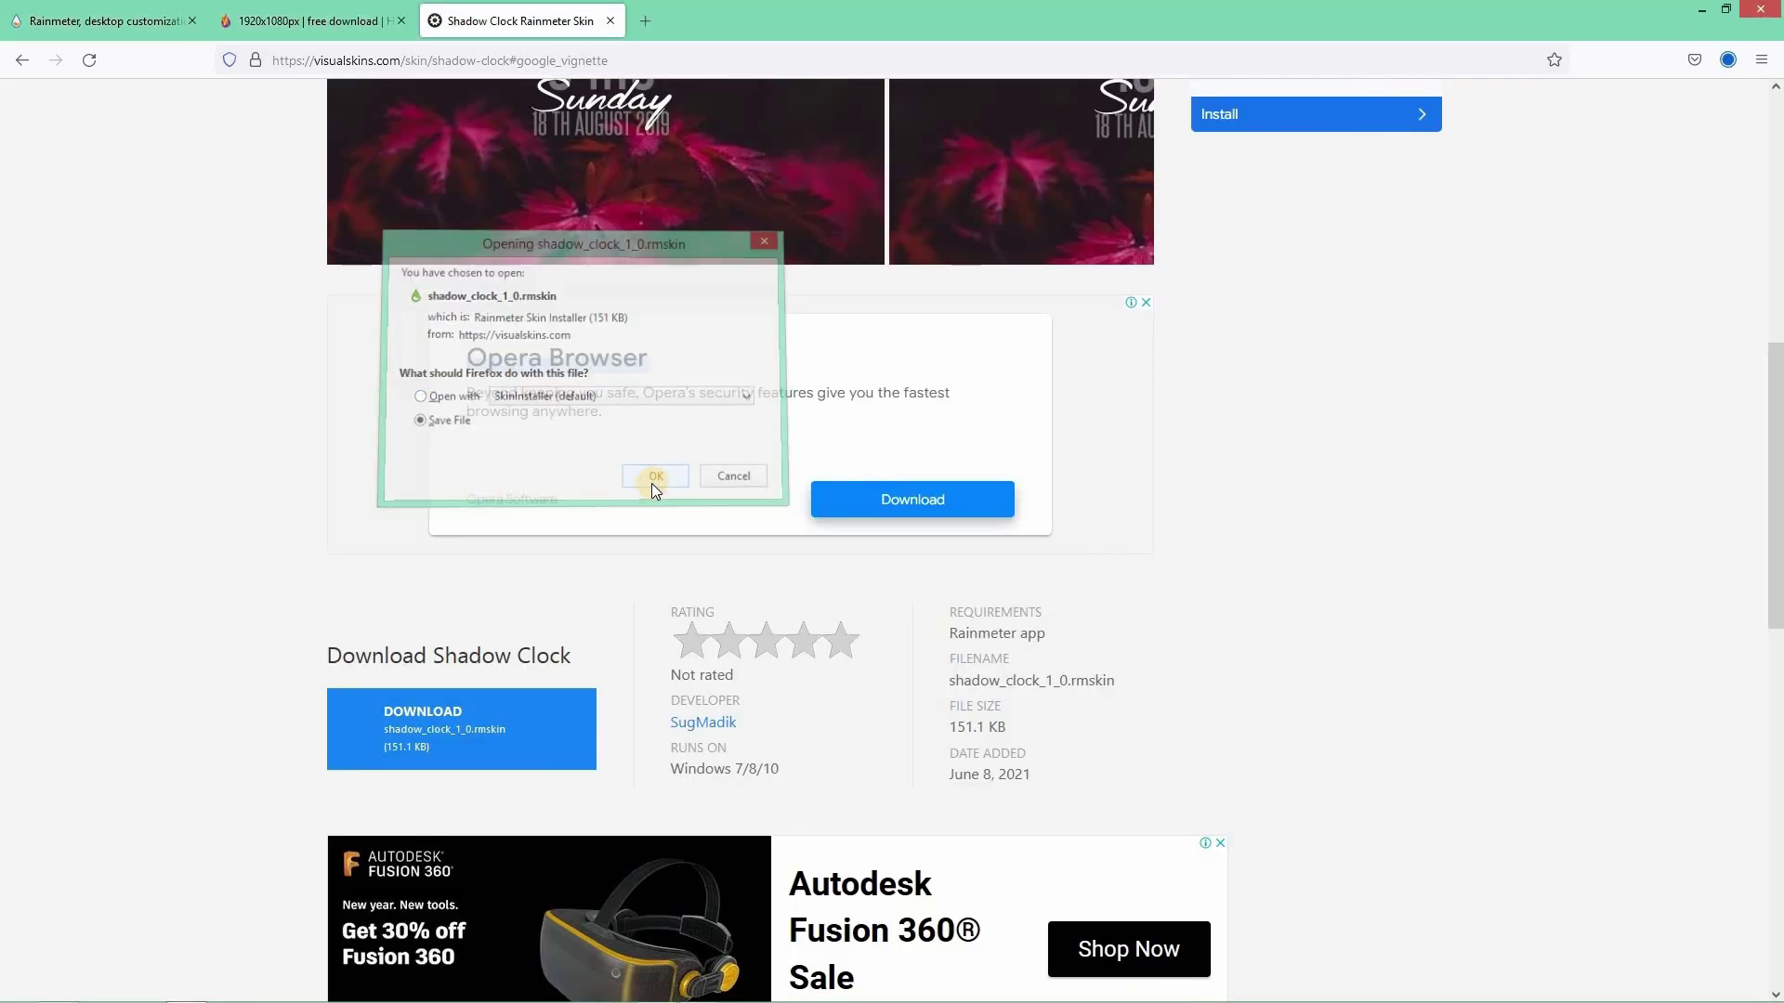
Show shadow_clock_1_0.rmskin in Downloads and install it as a Rainmeter skin.
click(1734, 59)
click(1721, 103)
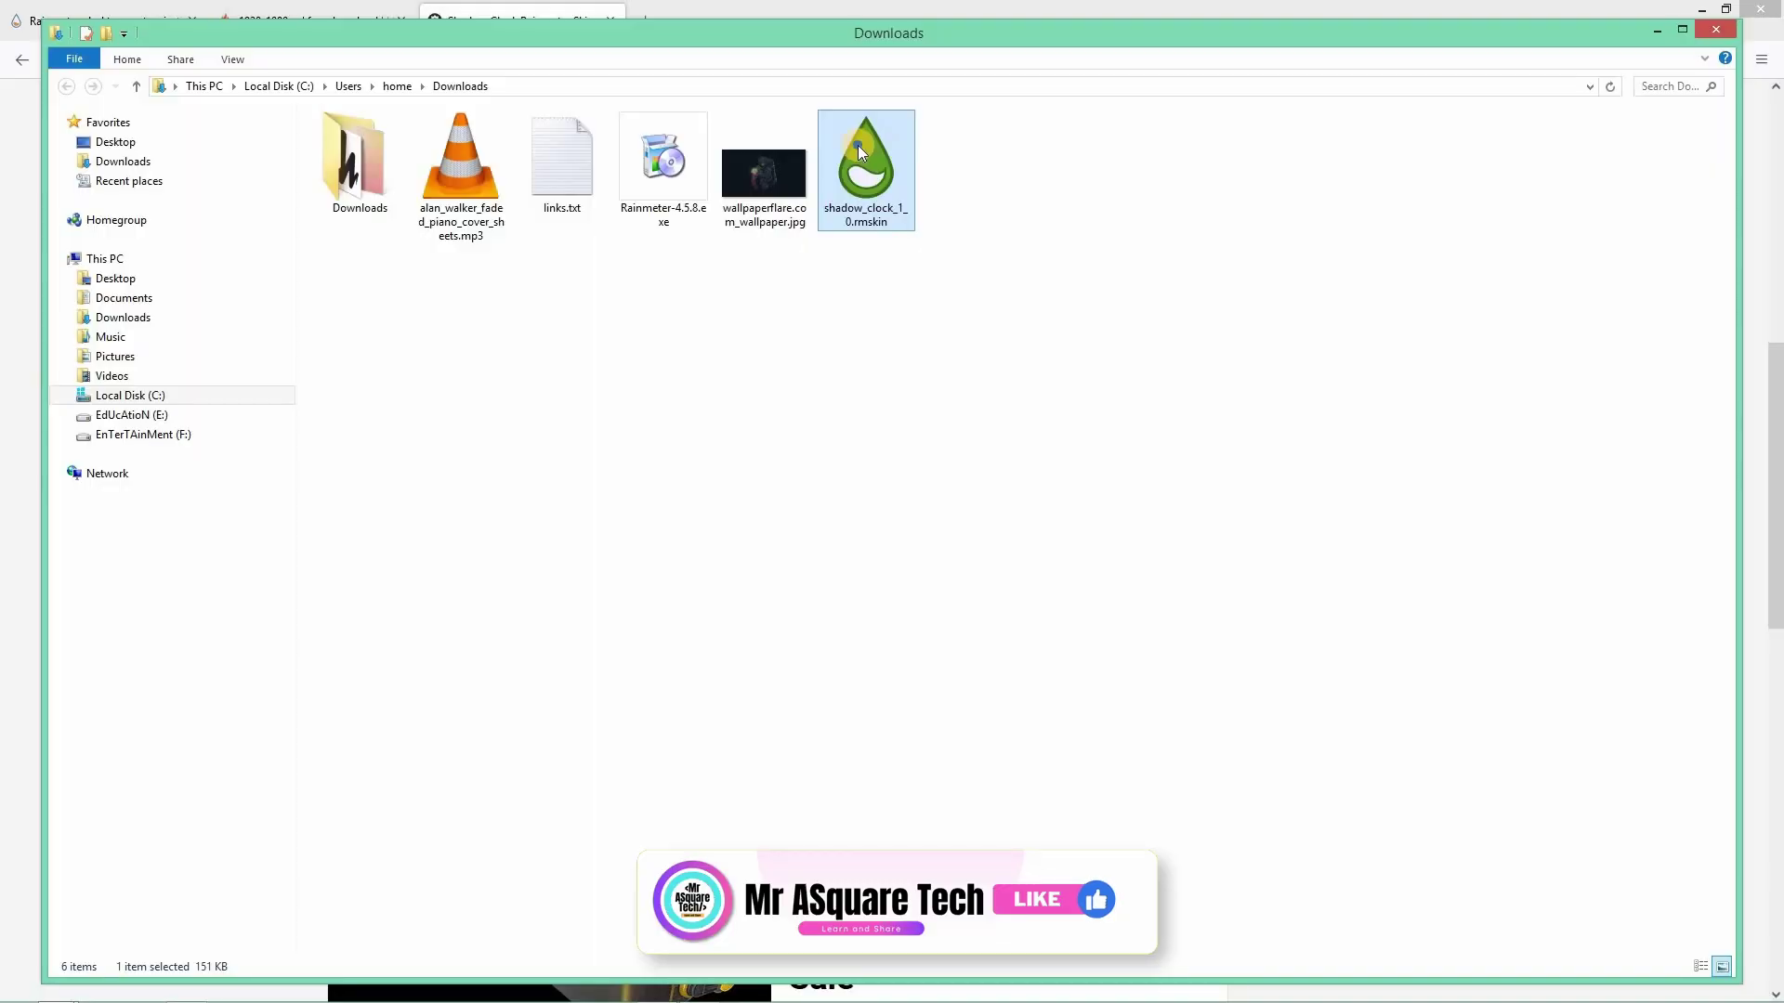
right_click(857, 145)
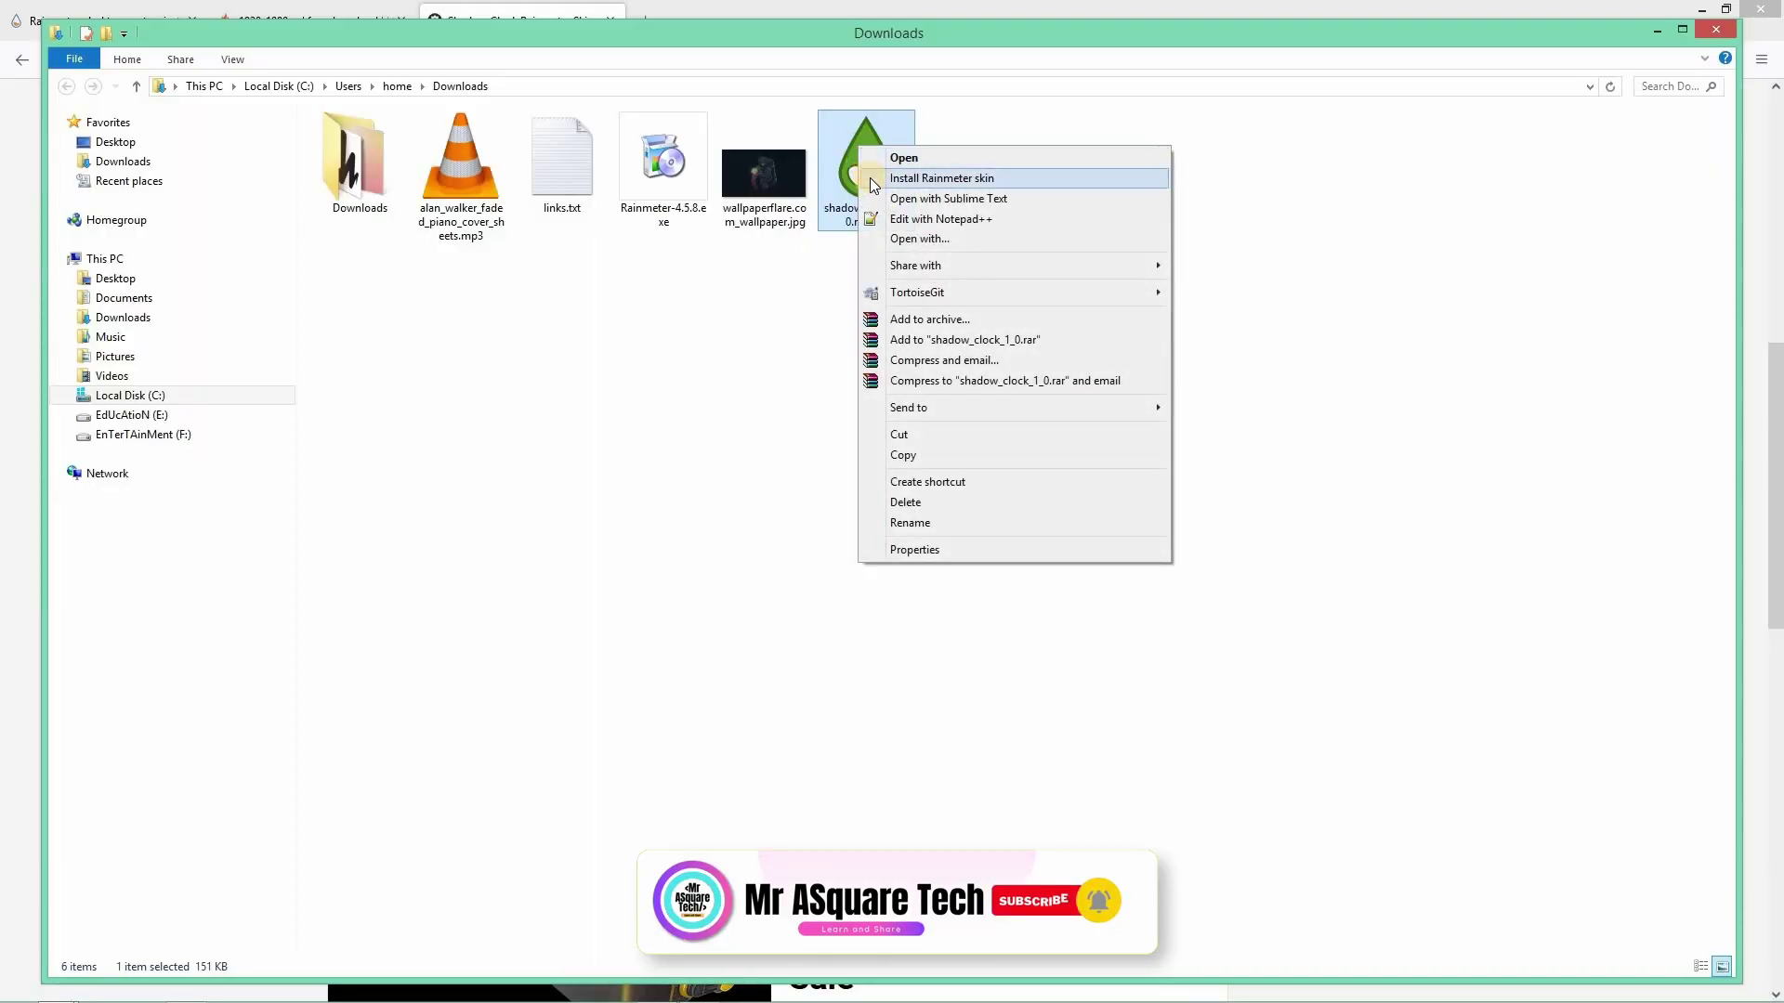
click(1007, 178)
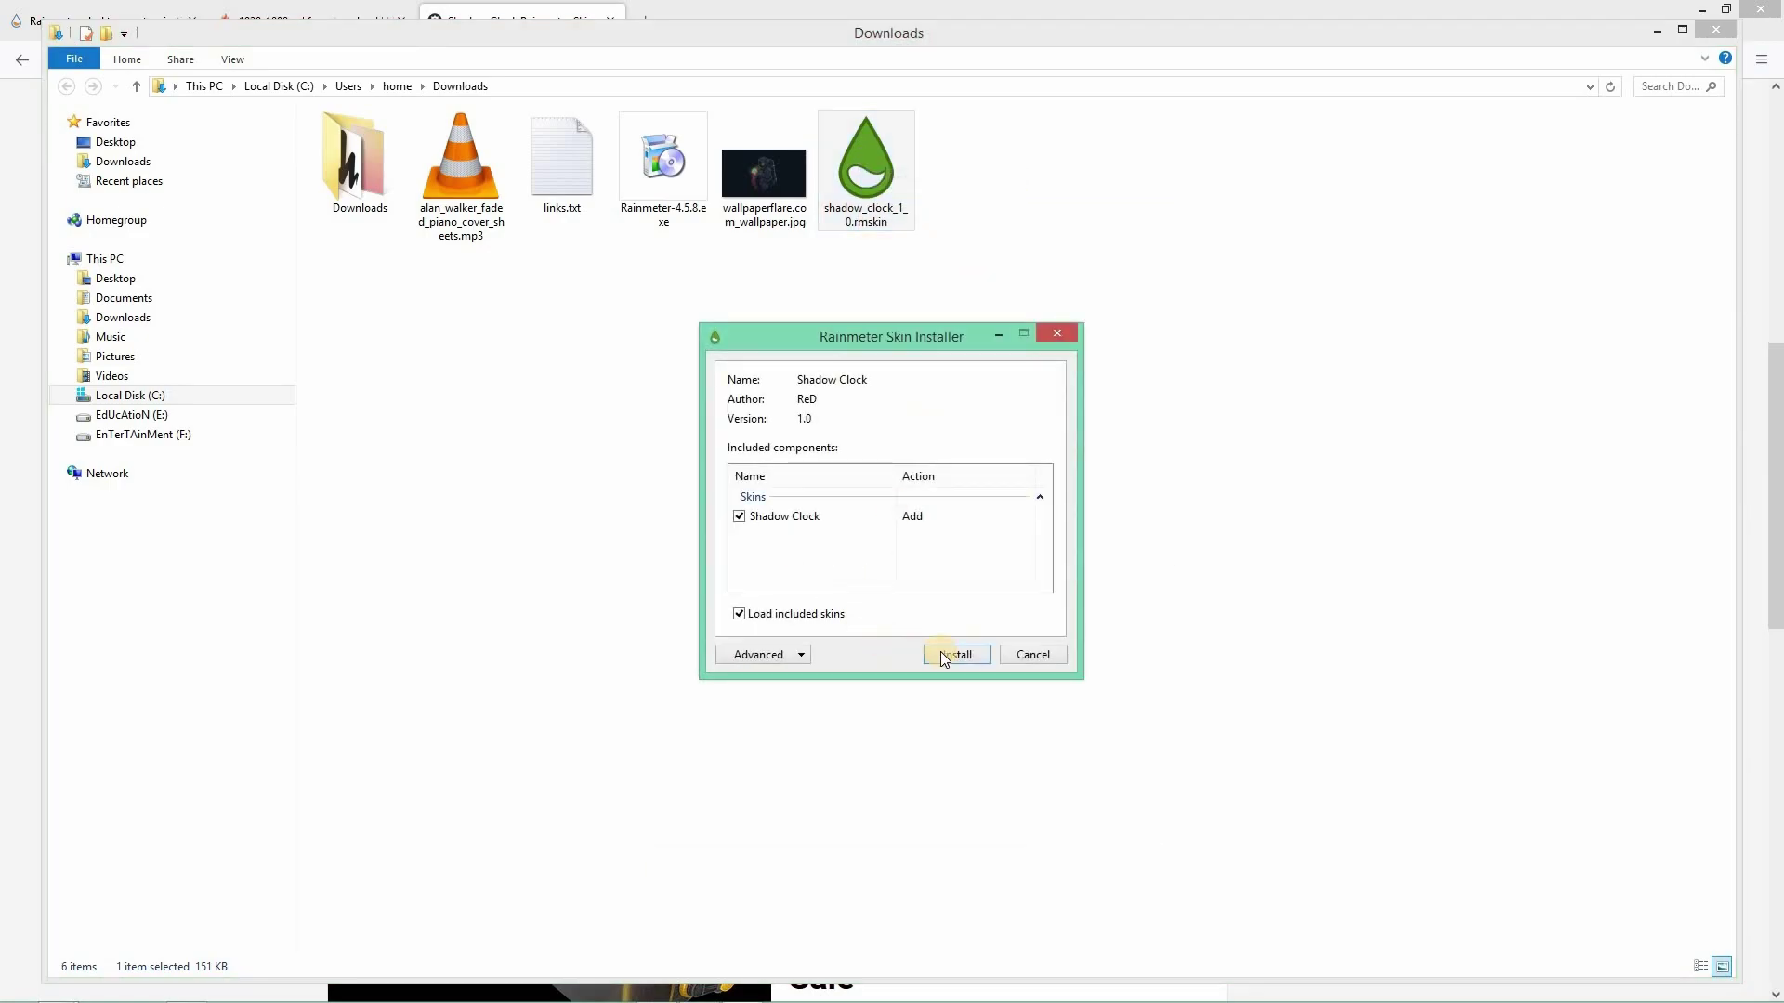
click(950, 654)
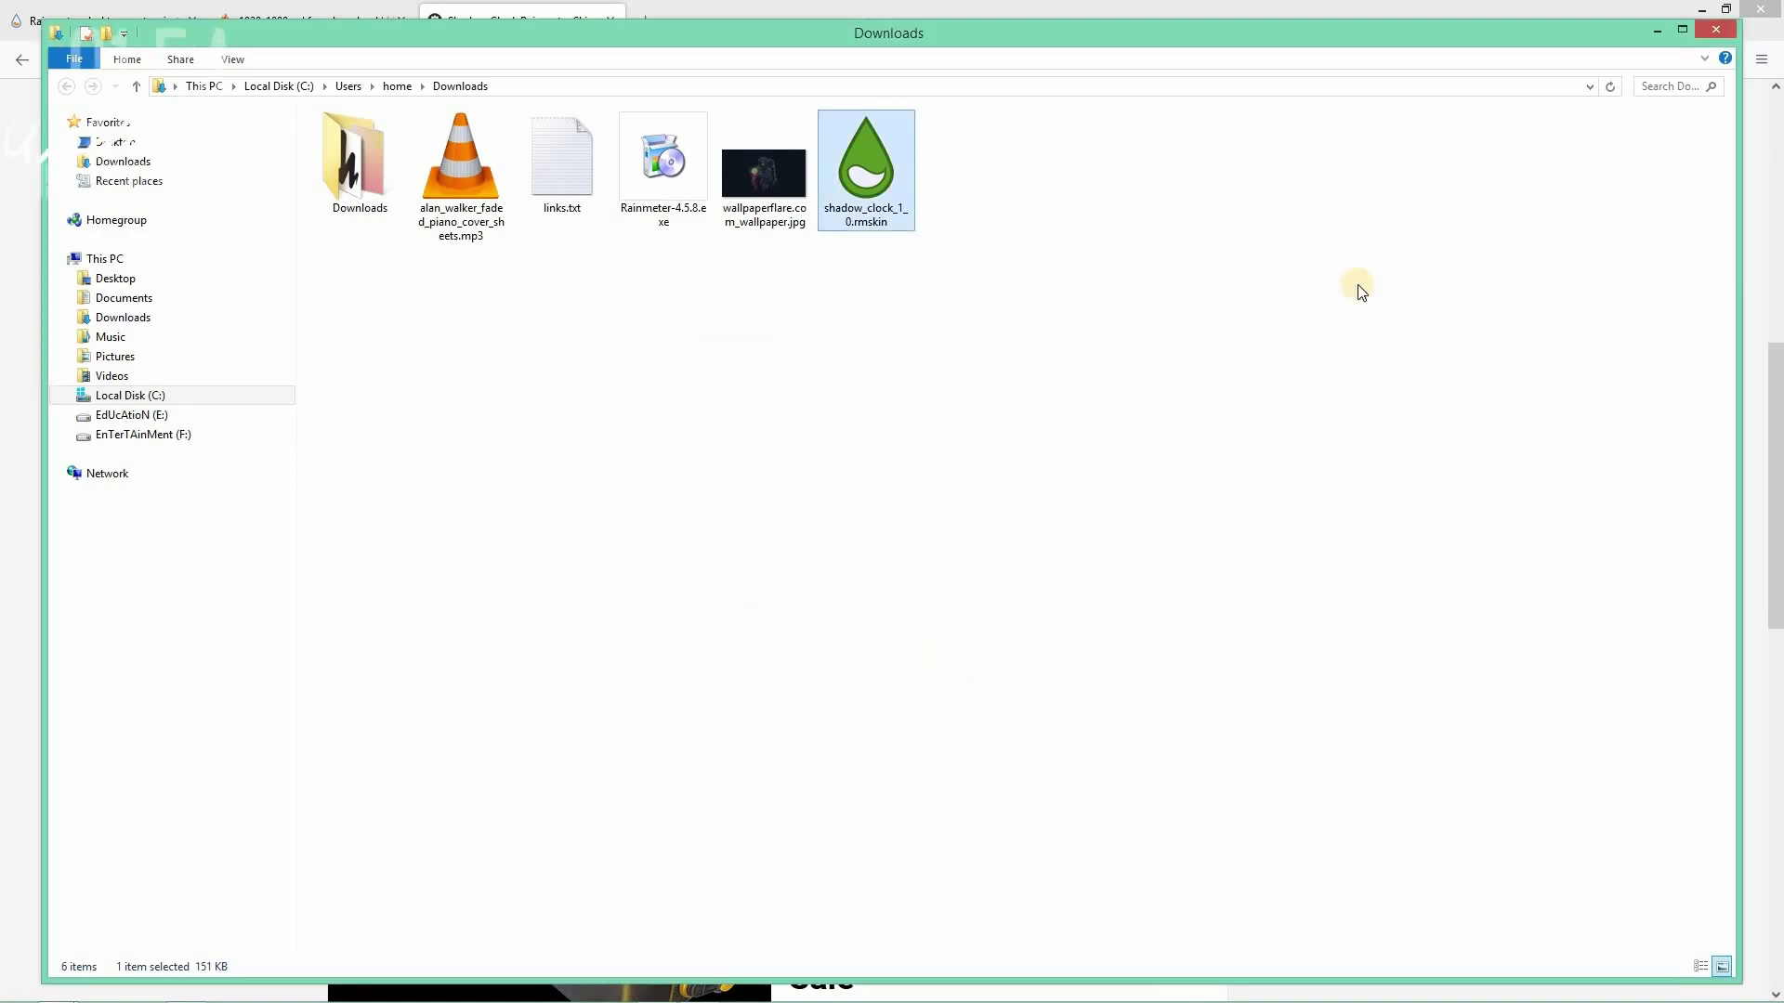
Minimize the Downloads, Firefox and notes windows to reveal the Shadow Clock at top centre.
click(1655, 31)
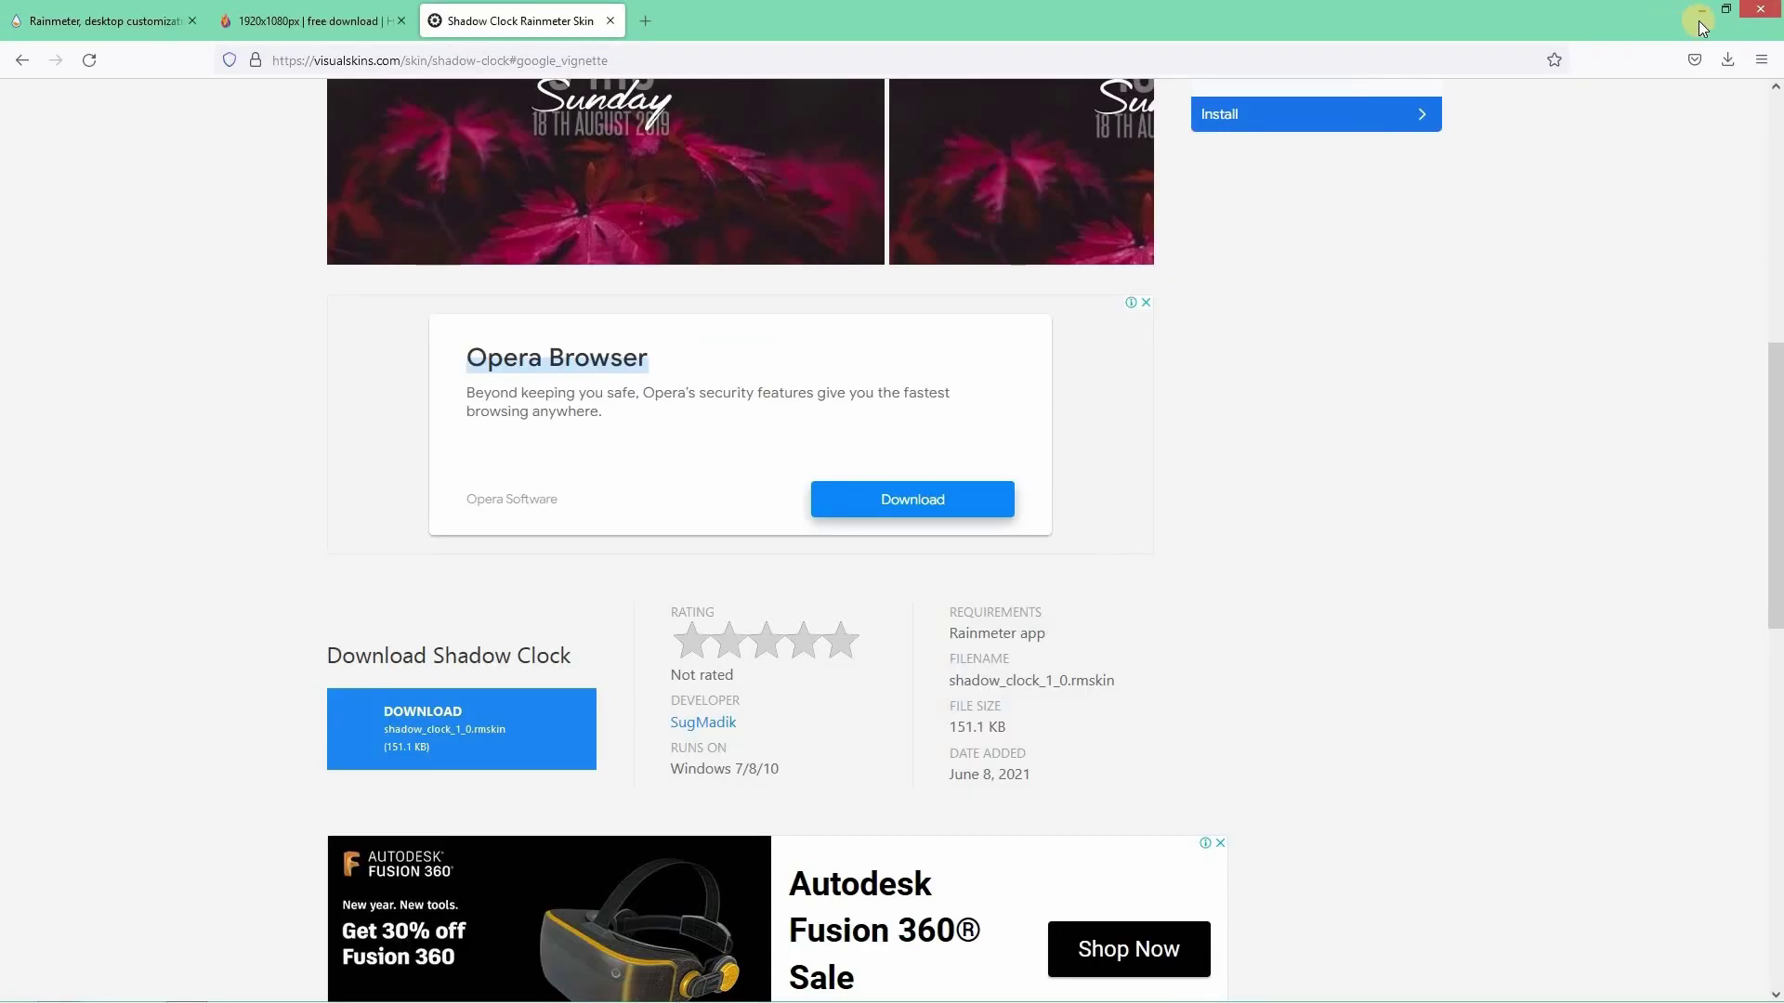
click(1706, 11)
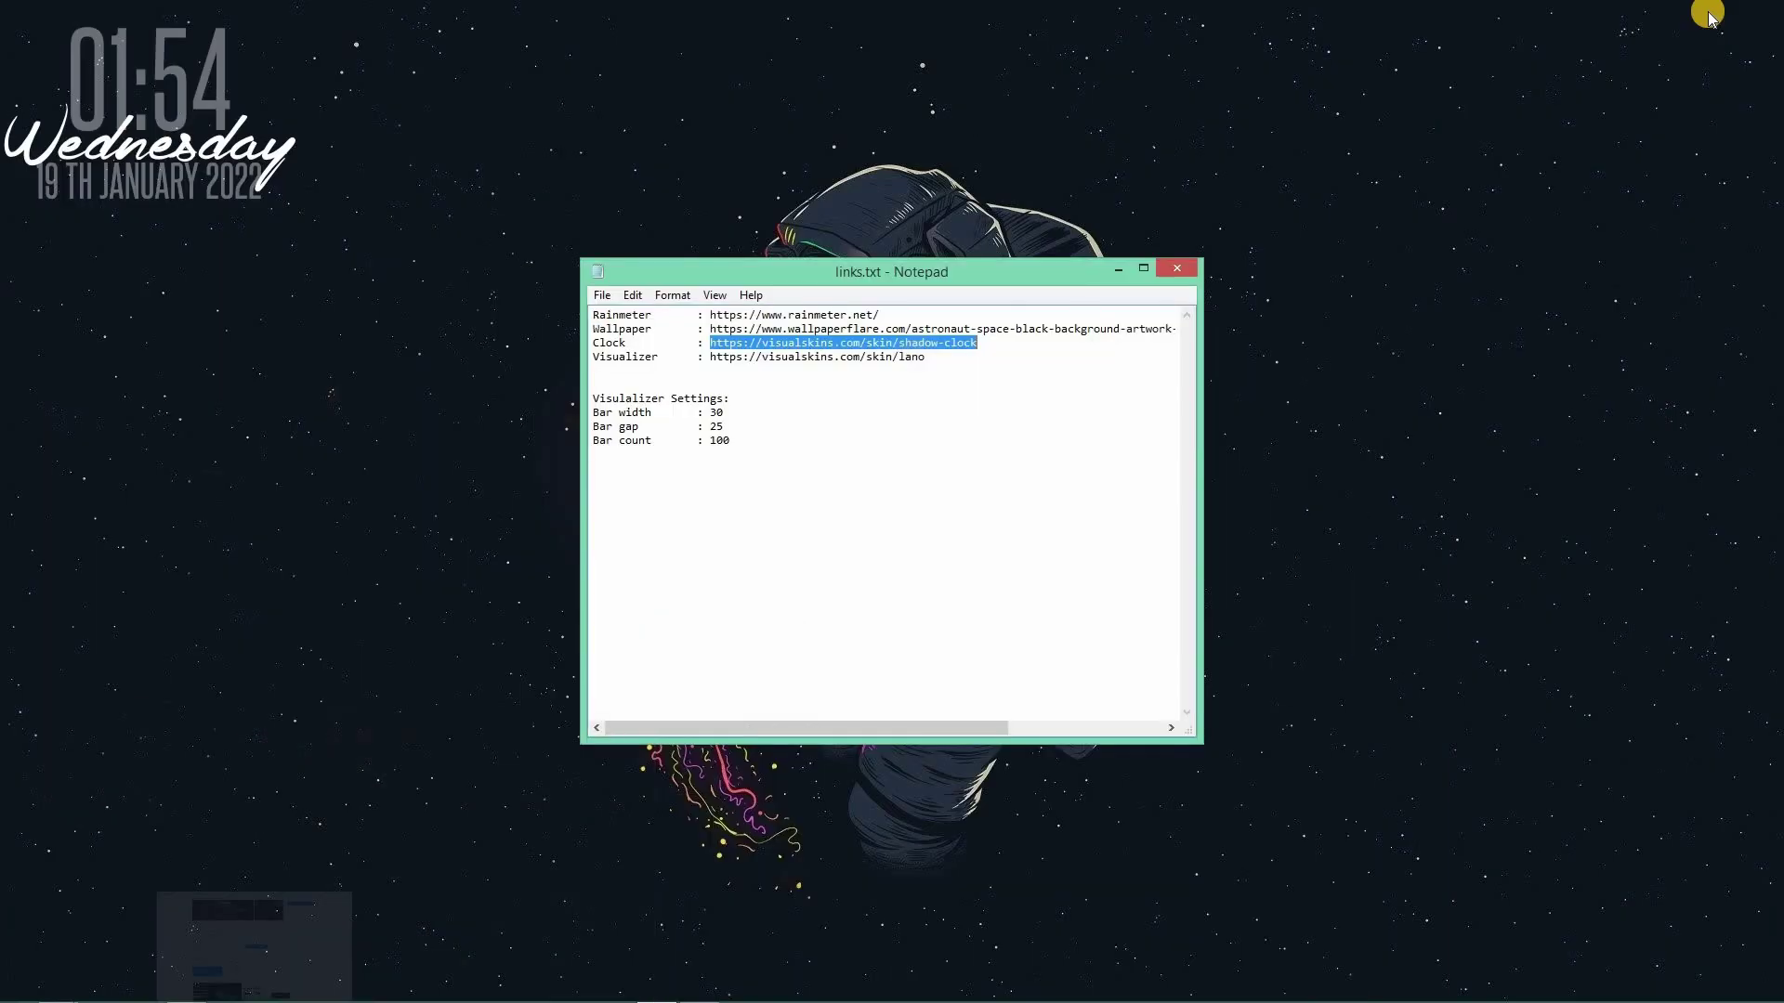
click(1114, 269)
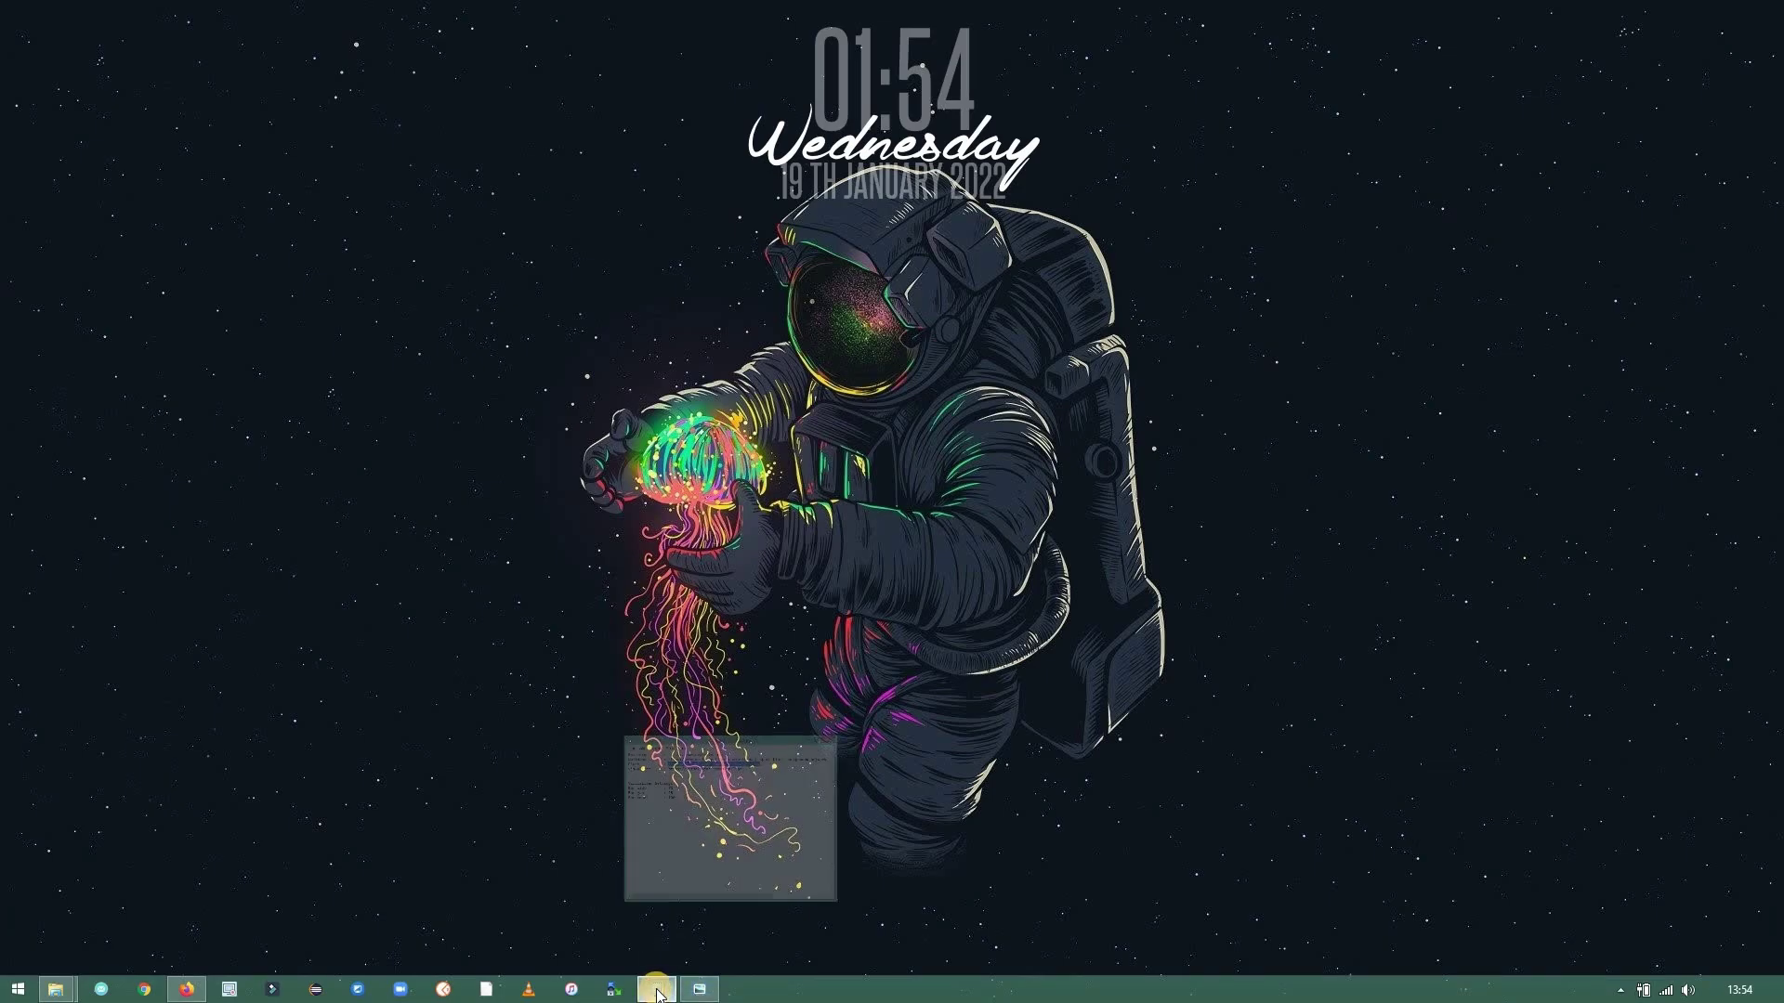
Copy the Visualizer link from links.txt and return to Firefox.
click(655, 992)
double_click(727, 357)
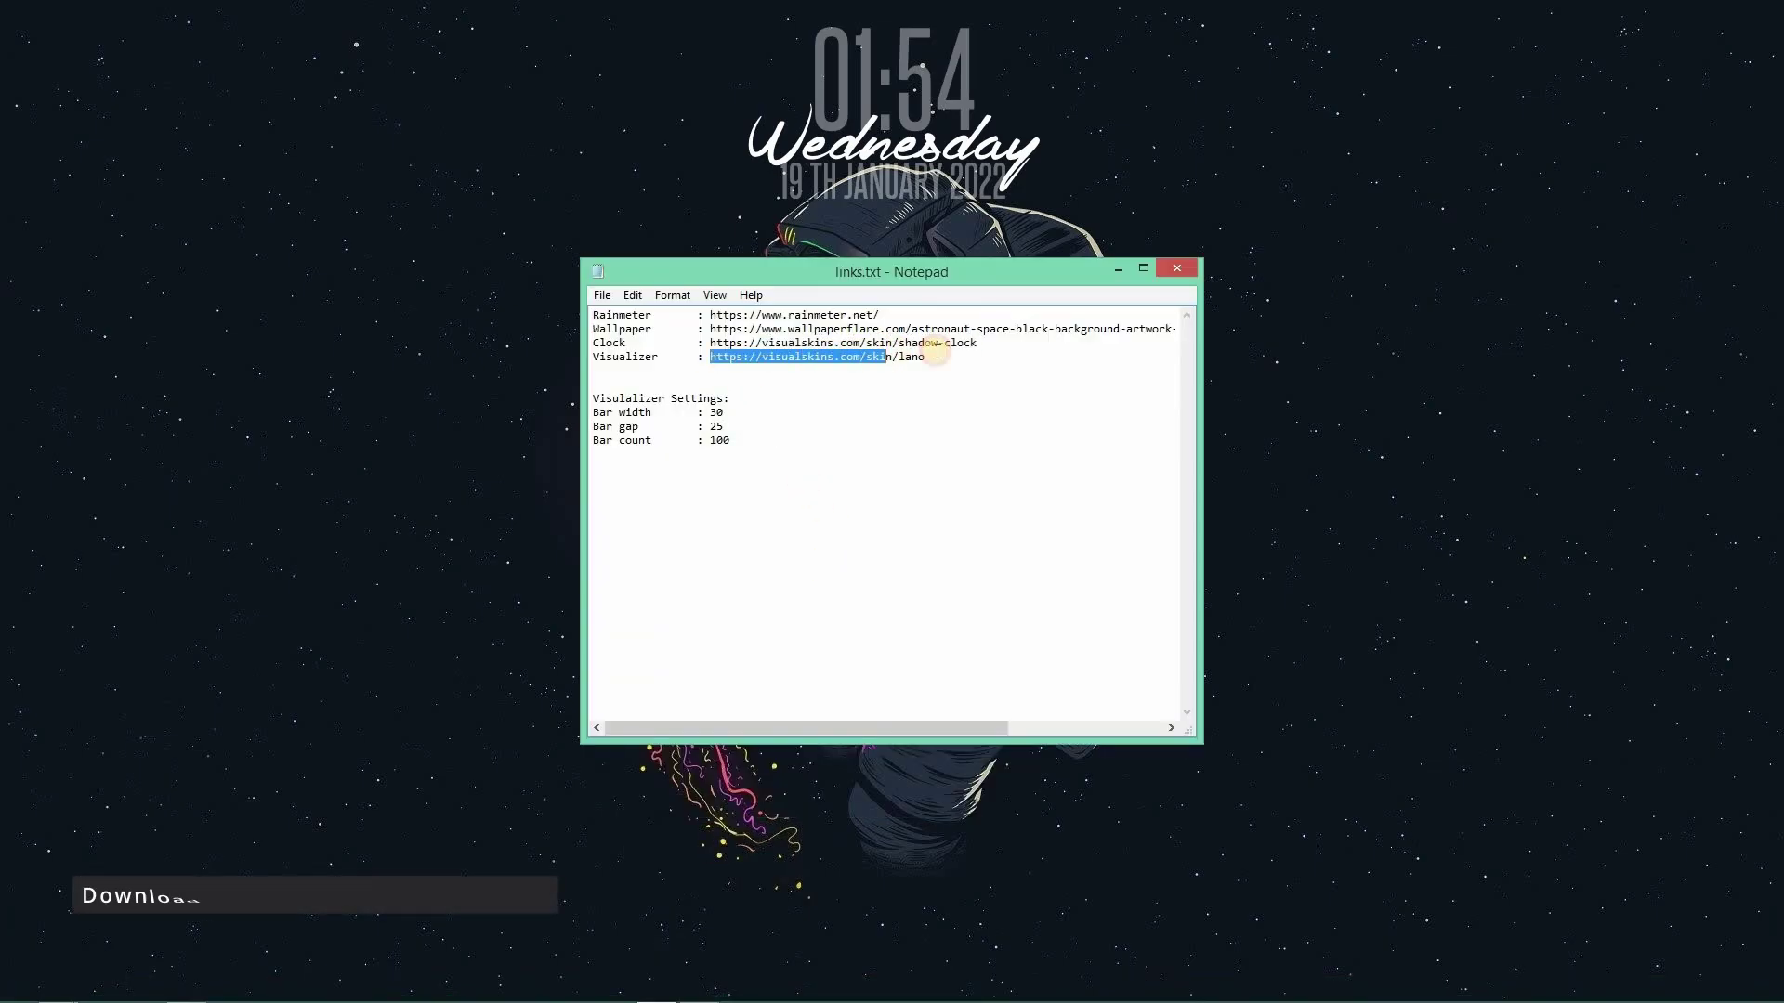
right_click(906, 359)
click(932, 409)
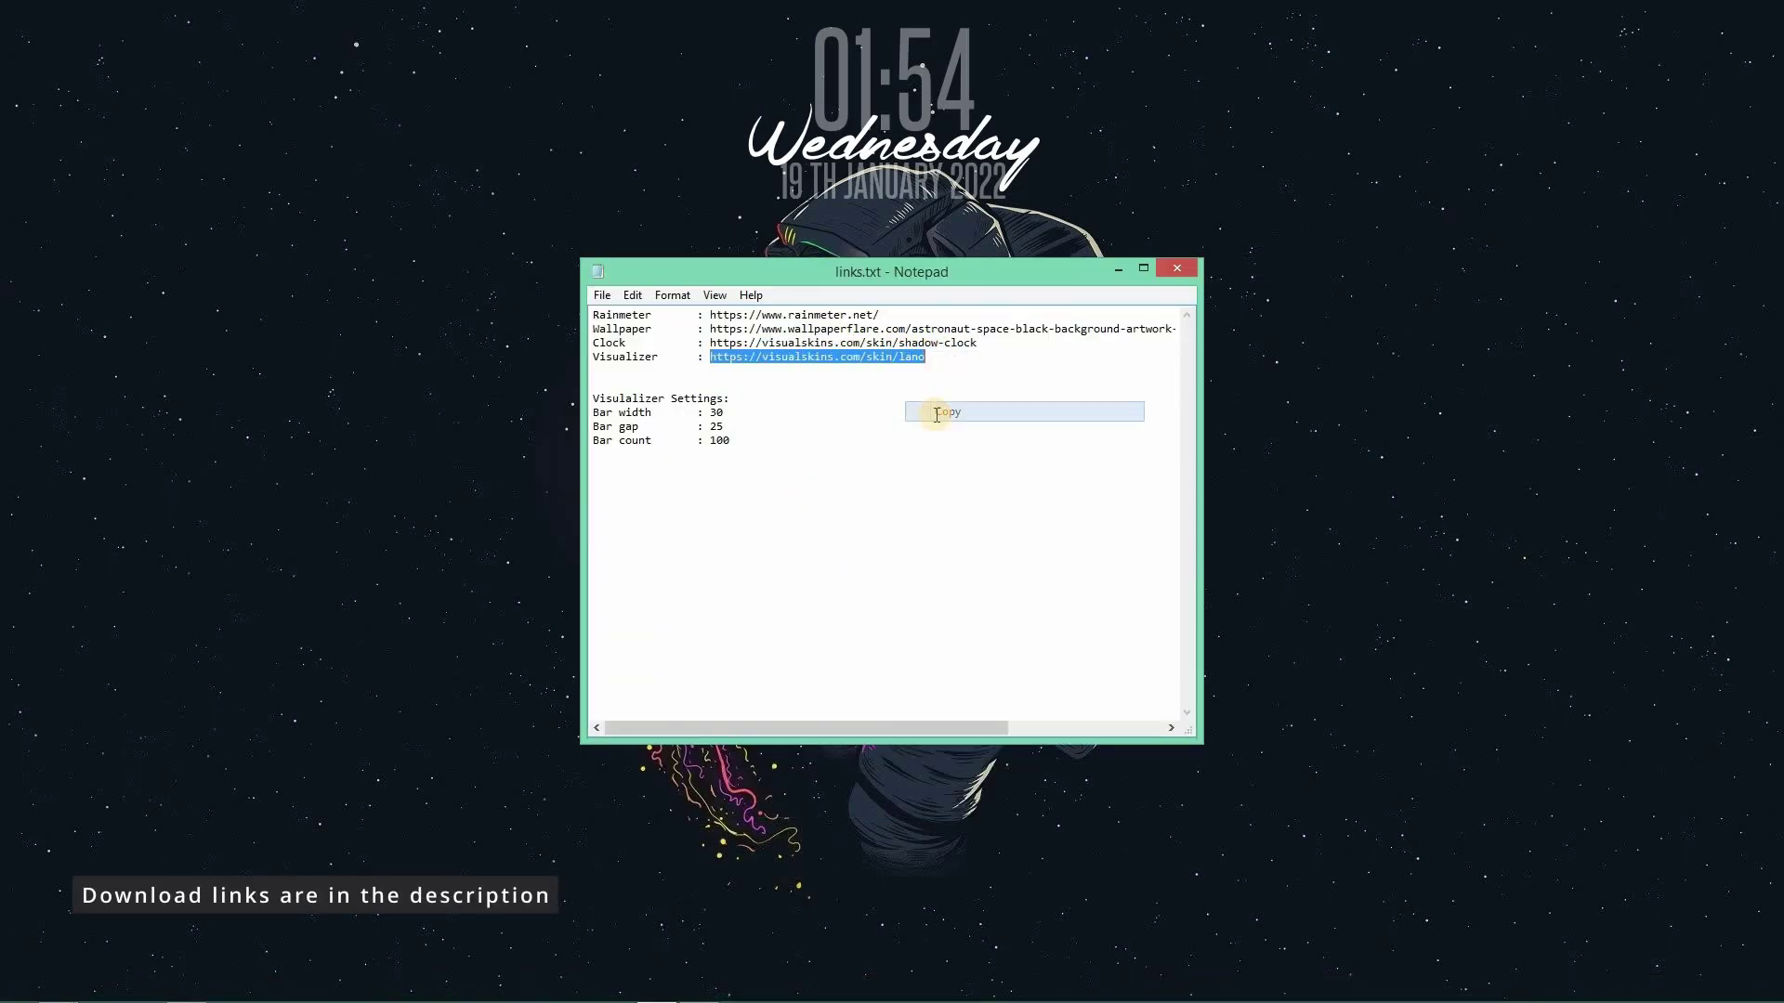
click(204, 996)
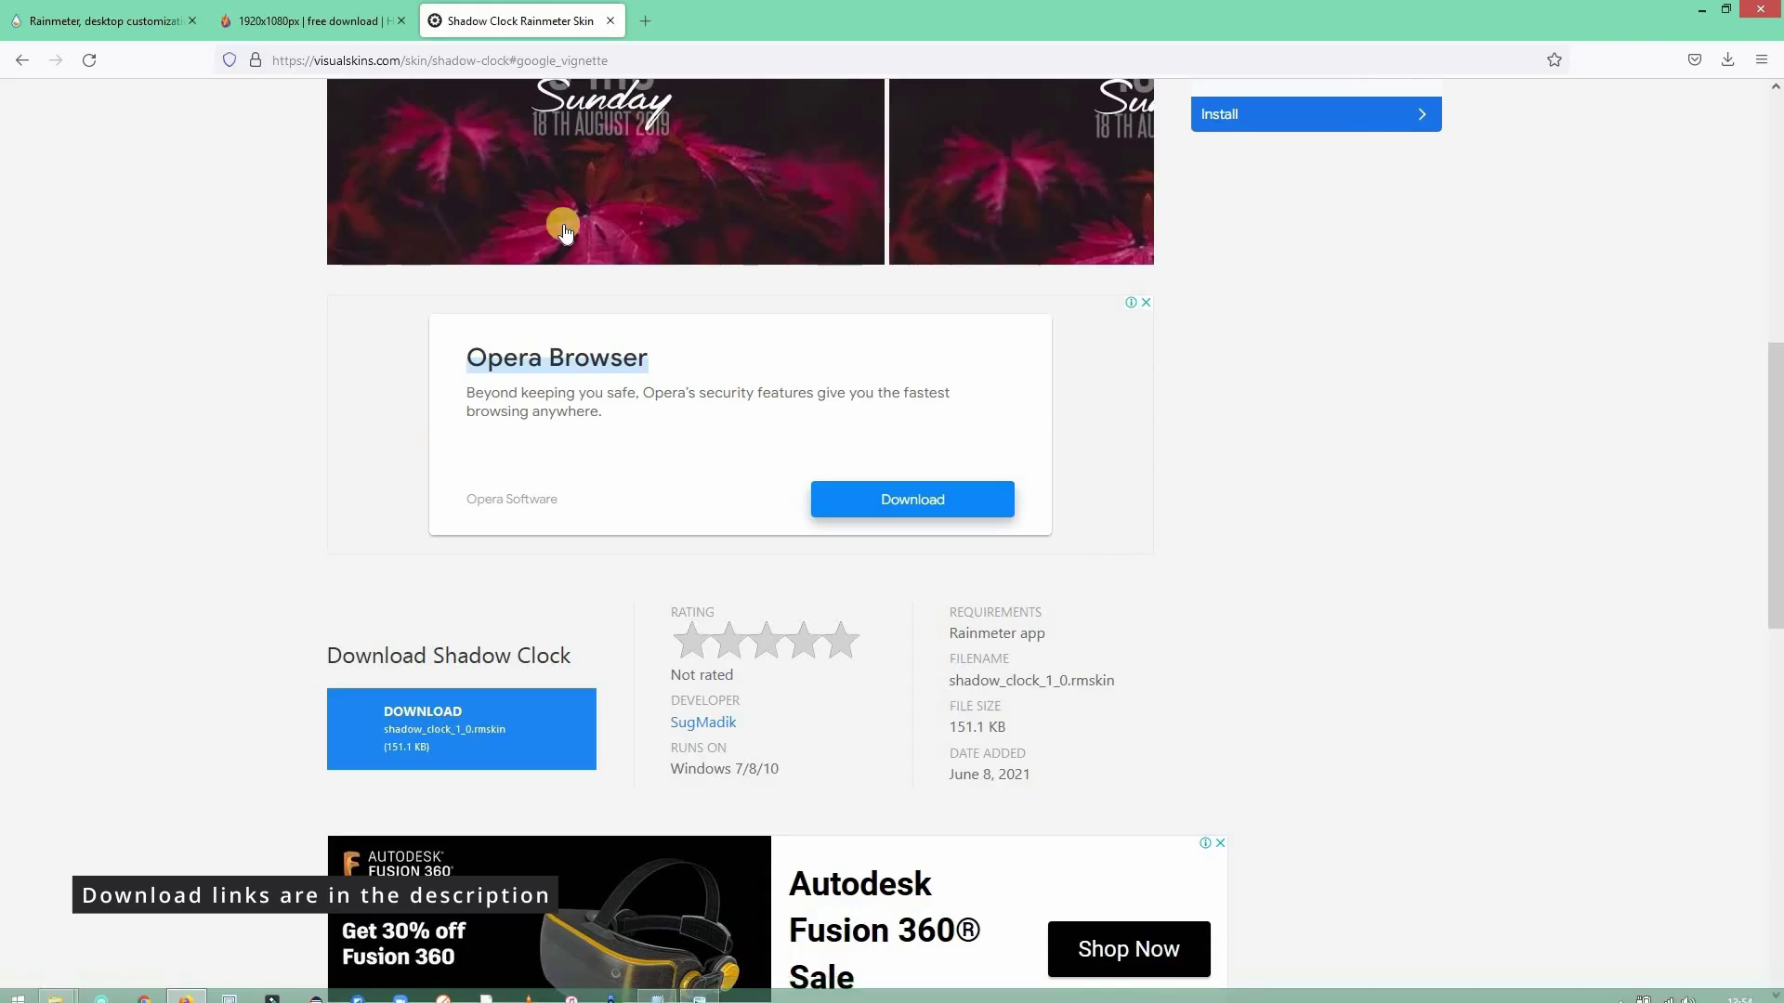
Open the VisualSkins Lano visualizer page in a new Firefox tab.
click(634, 27)
right_click(405, 61)
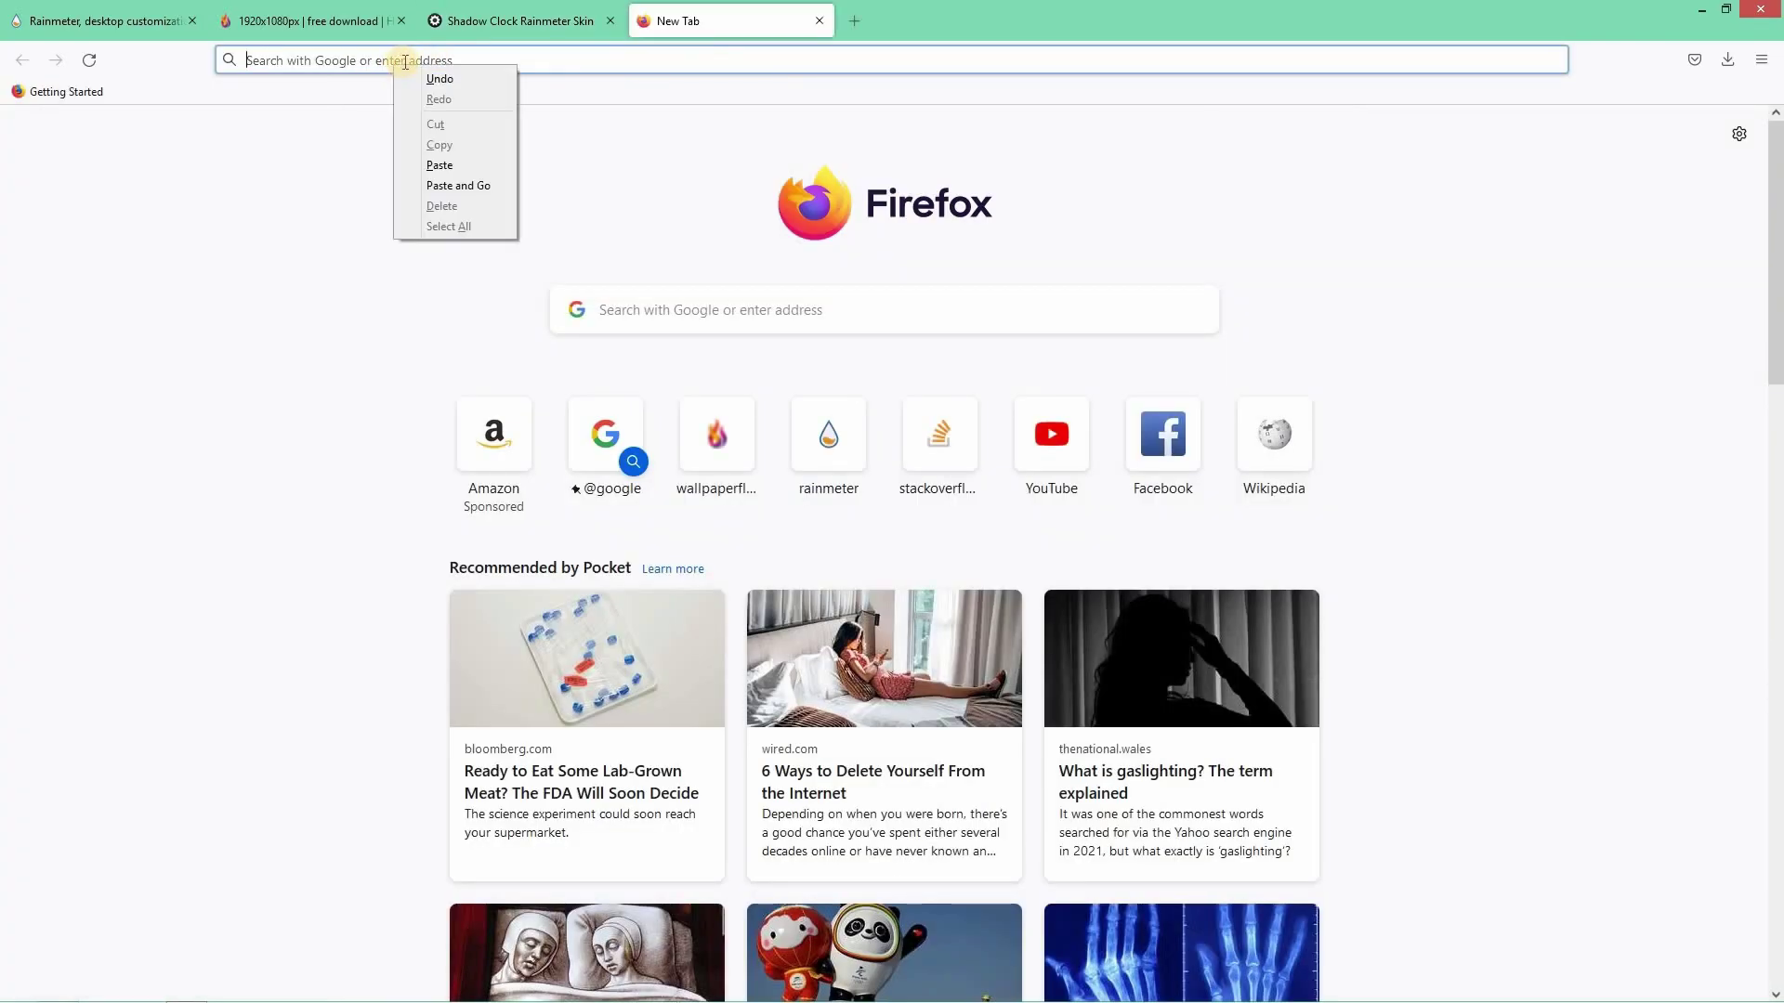
click(465, 185)
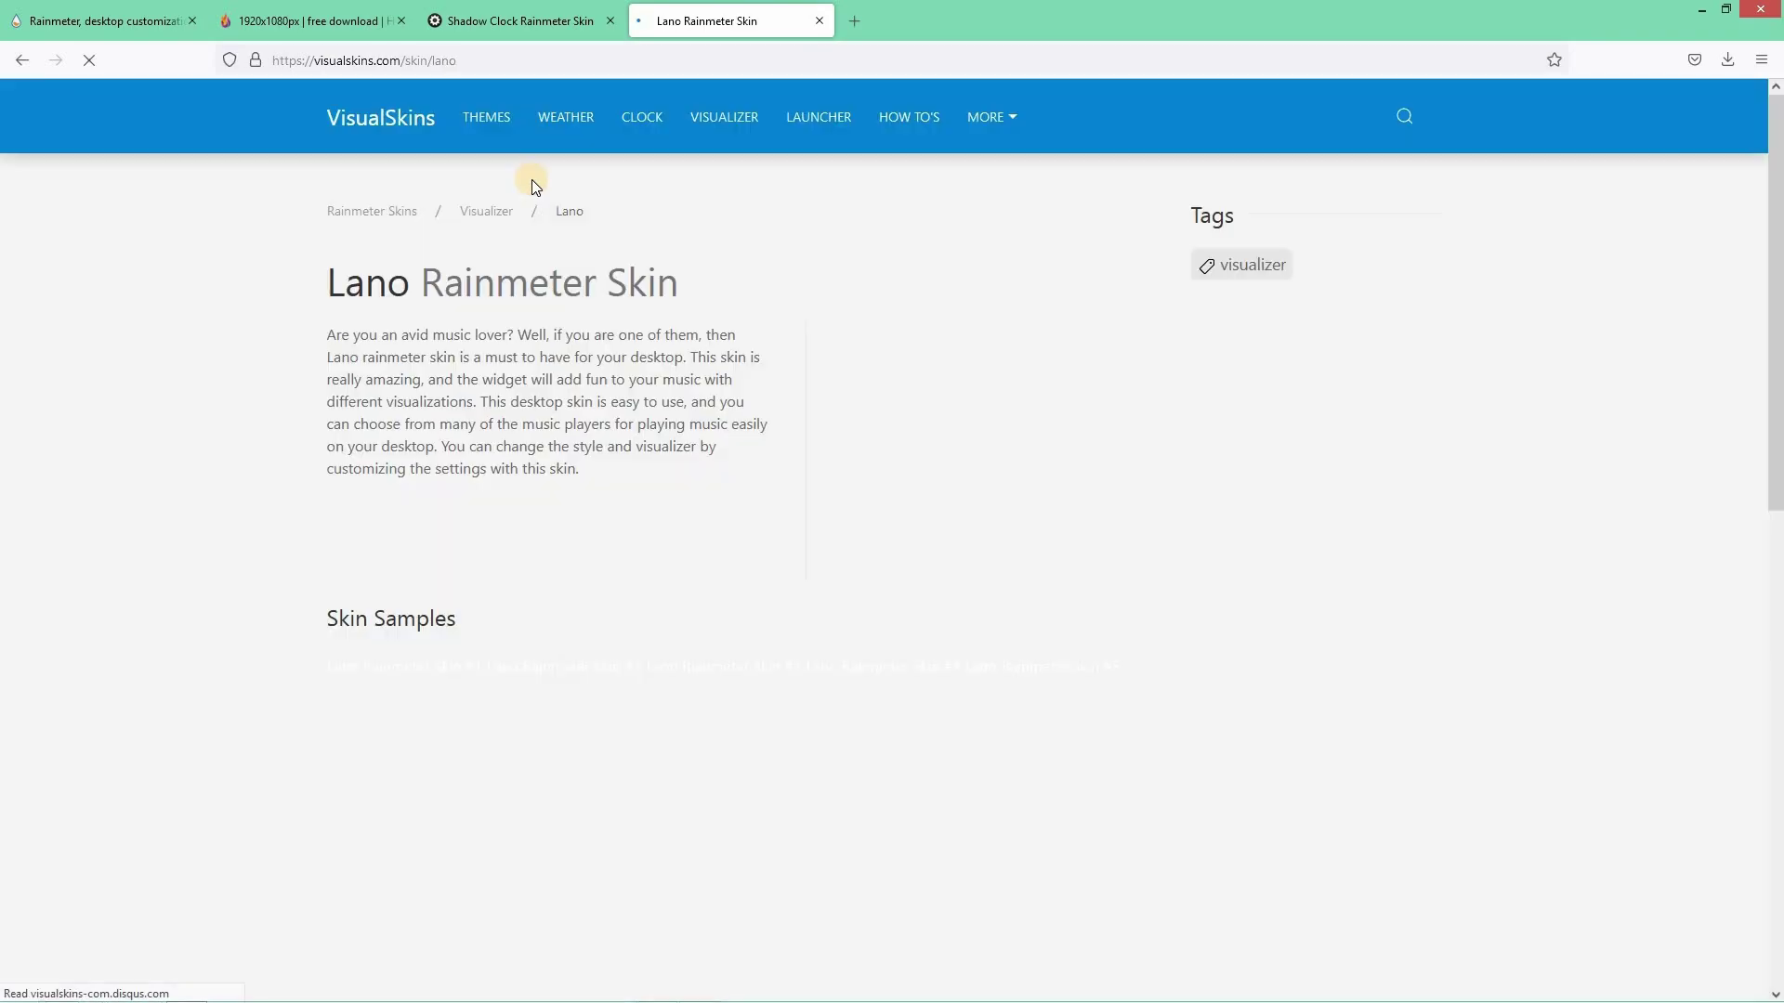
Download and save lano.zip, then show it in the Downloads folder.
scroll(296, 334, down, 4)
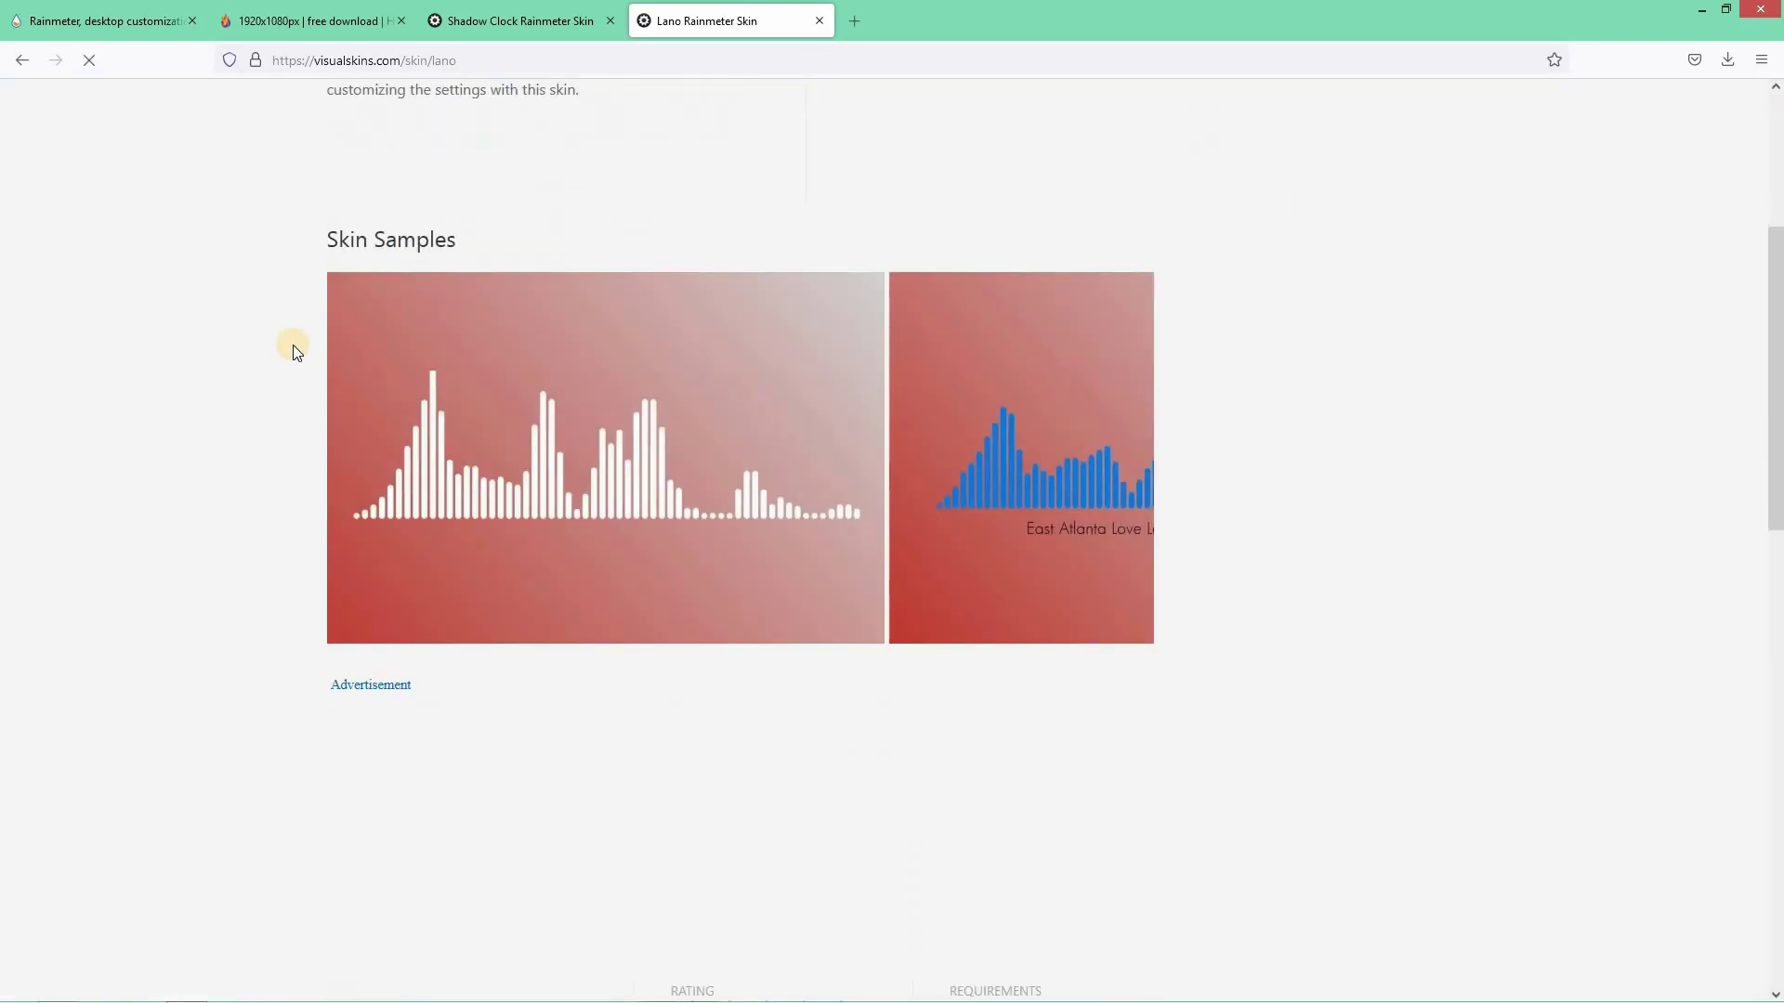
scroll(205, 445, down, 6)
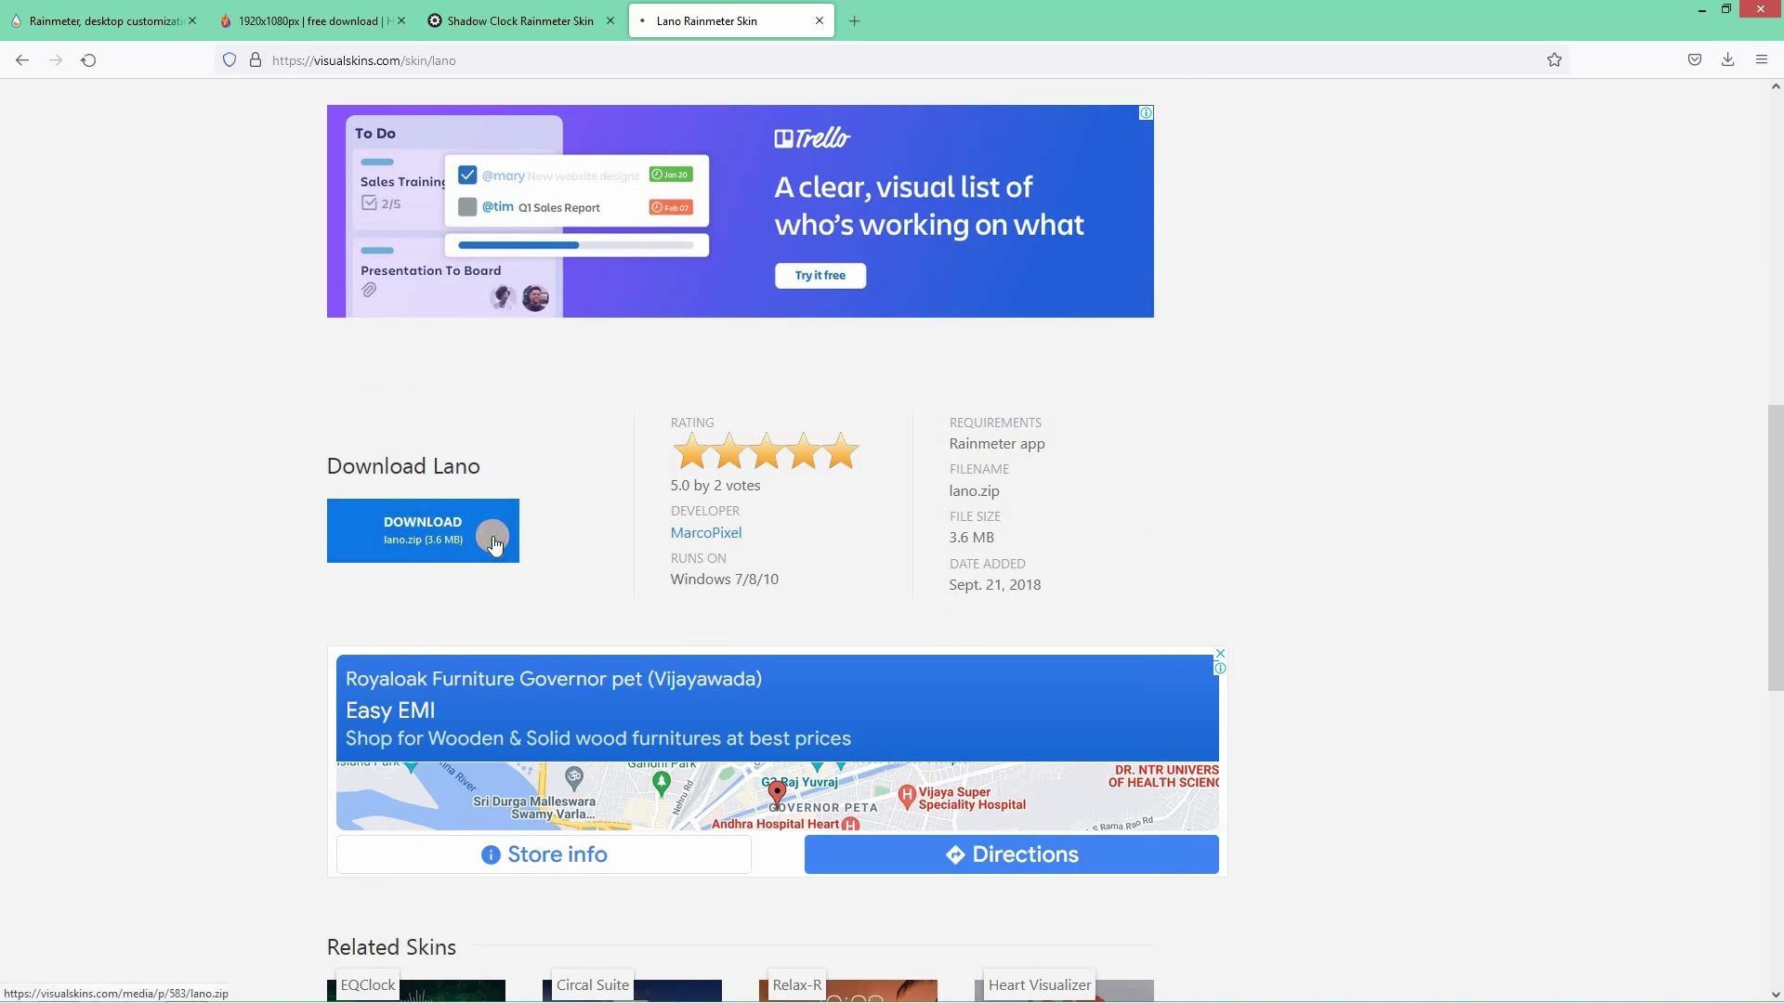
click(492, 542)
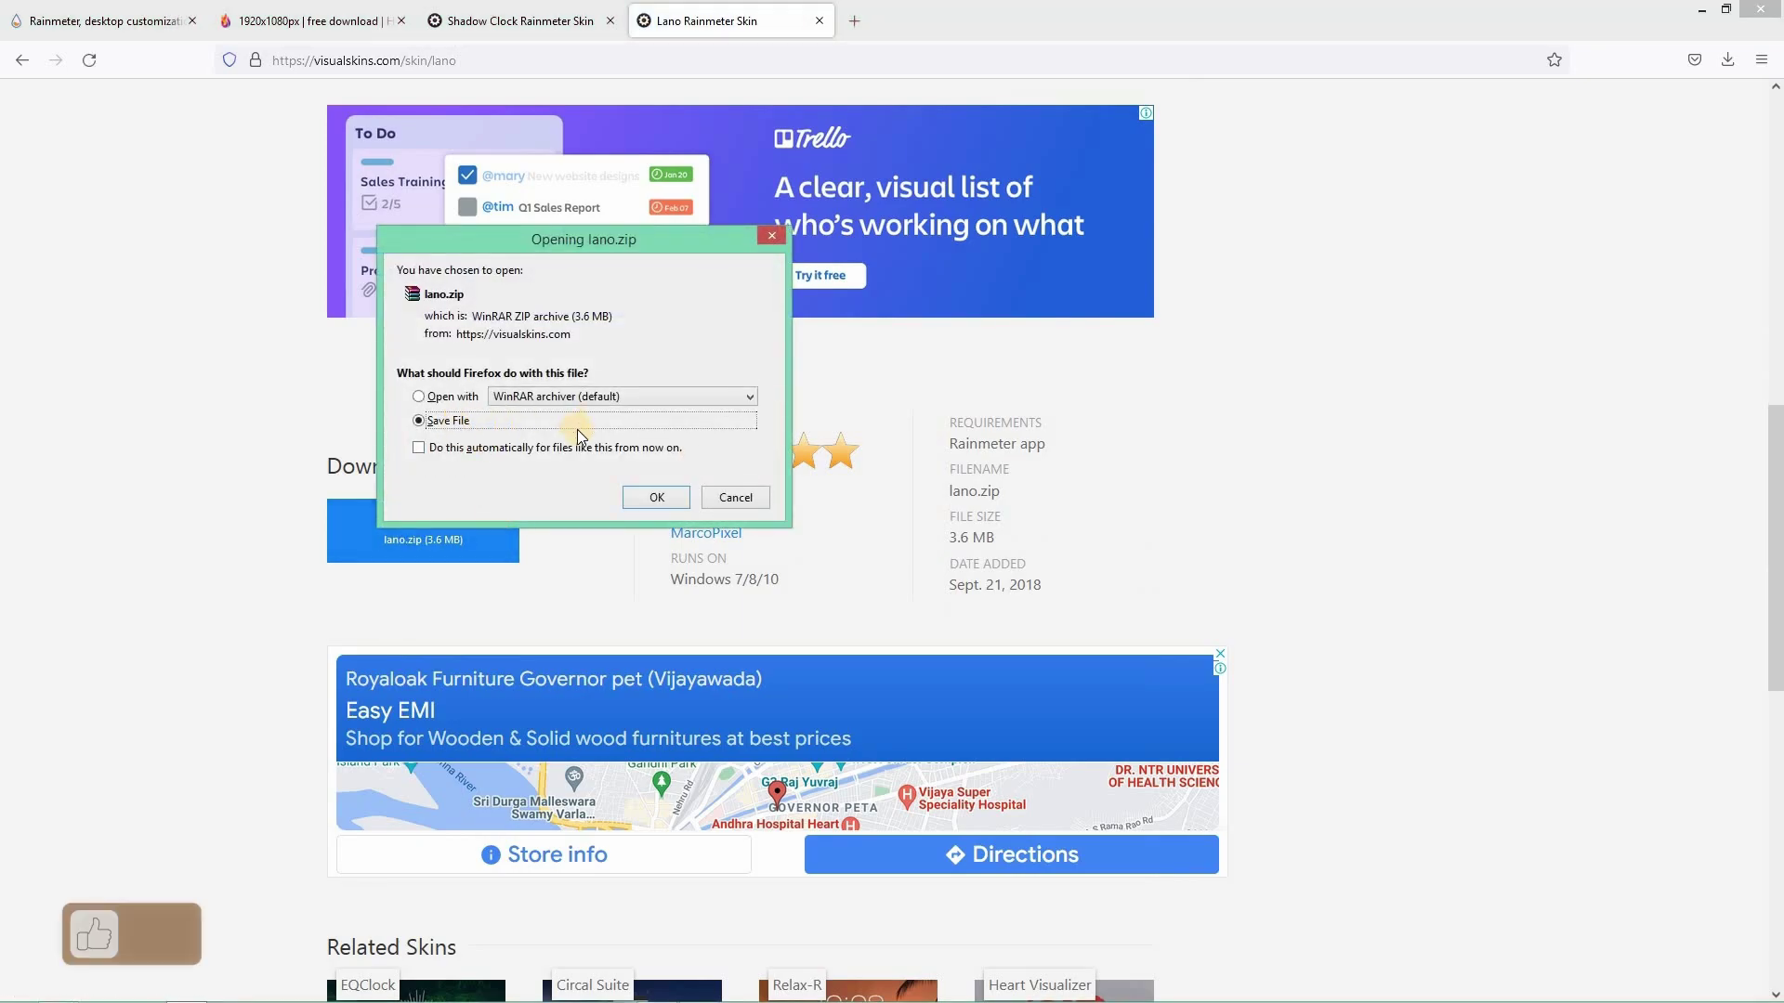
click(654, 494)
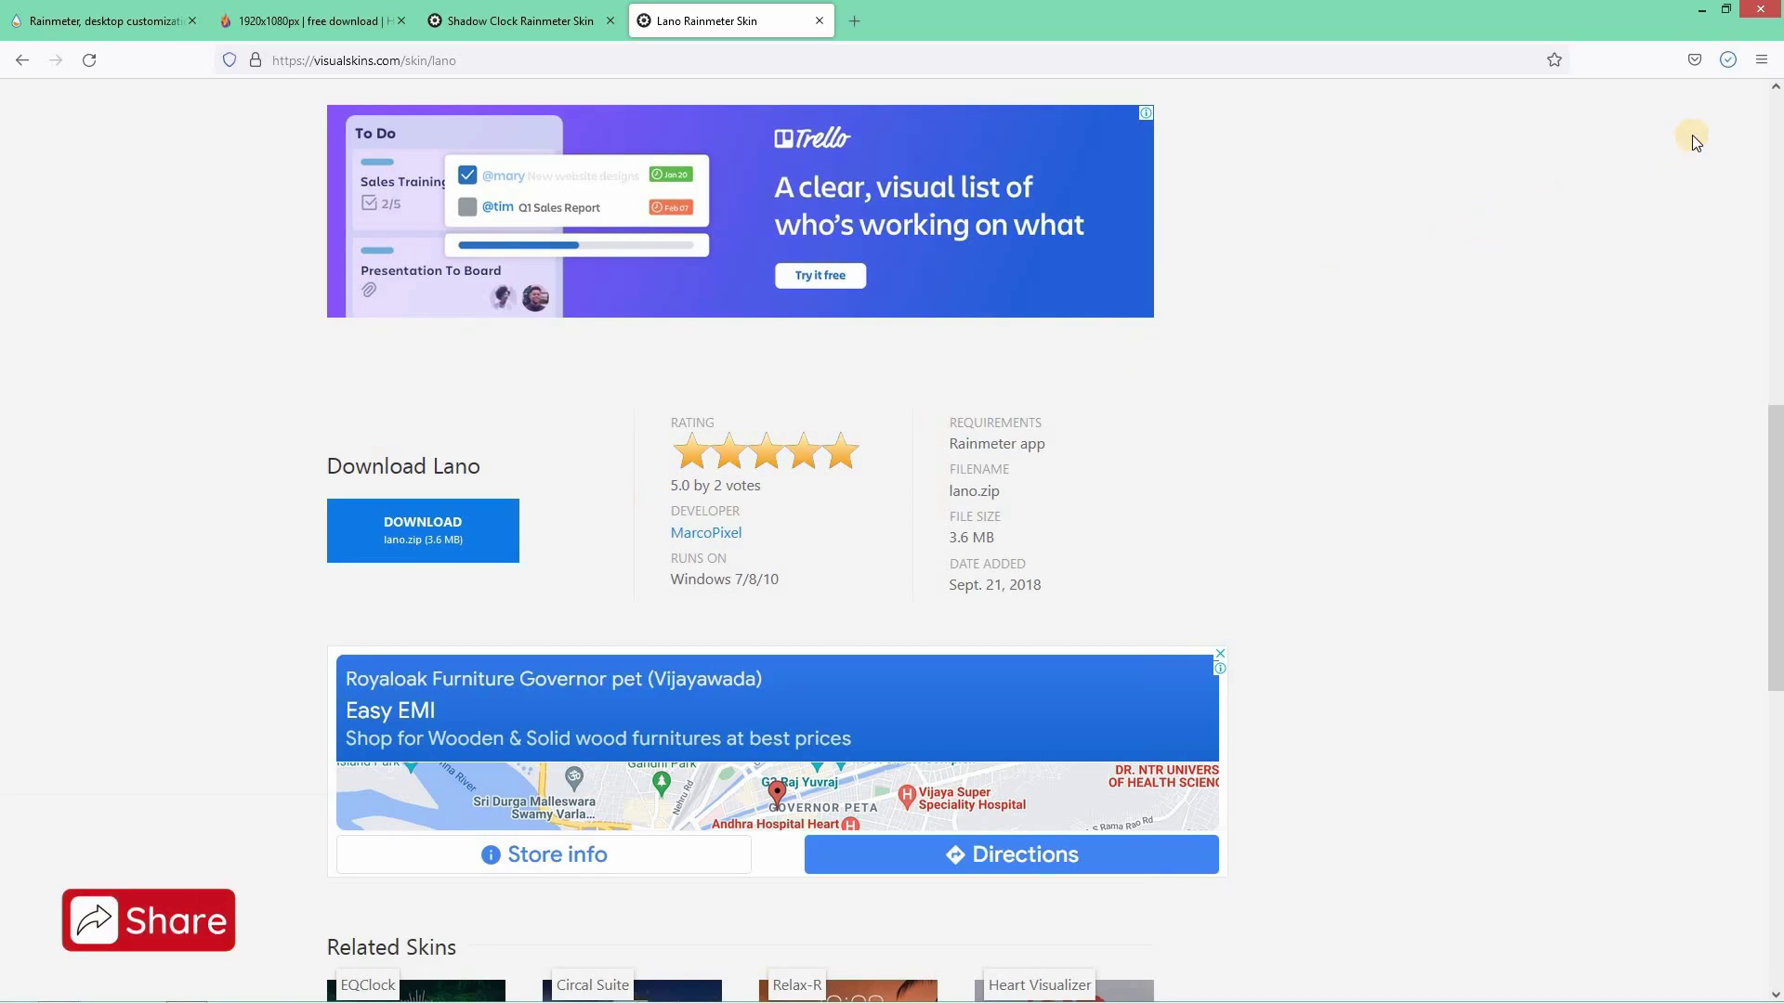
click(1730, 64)
click(1719, 104)
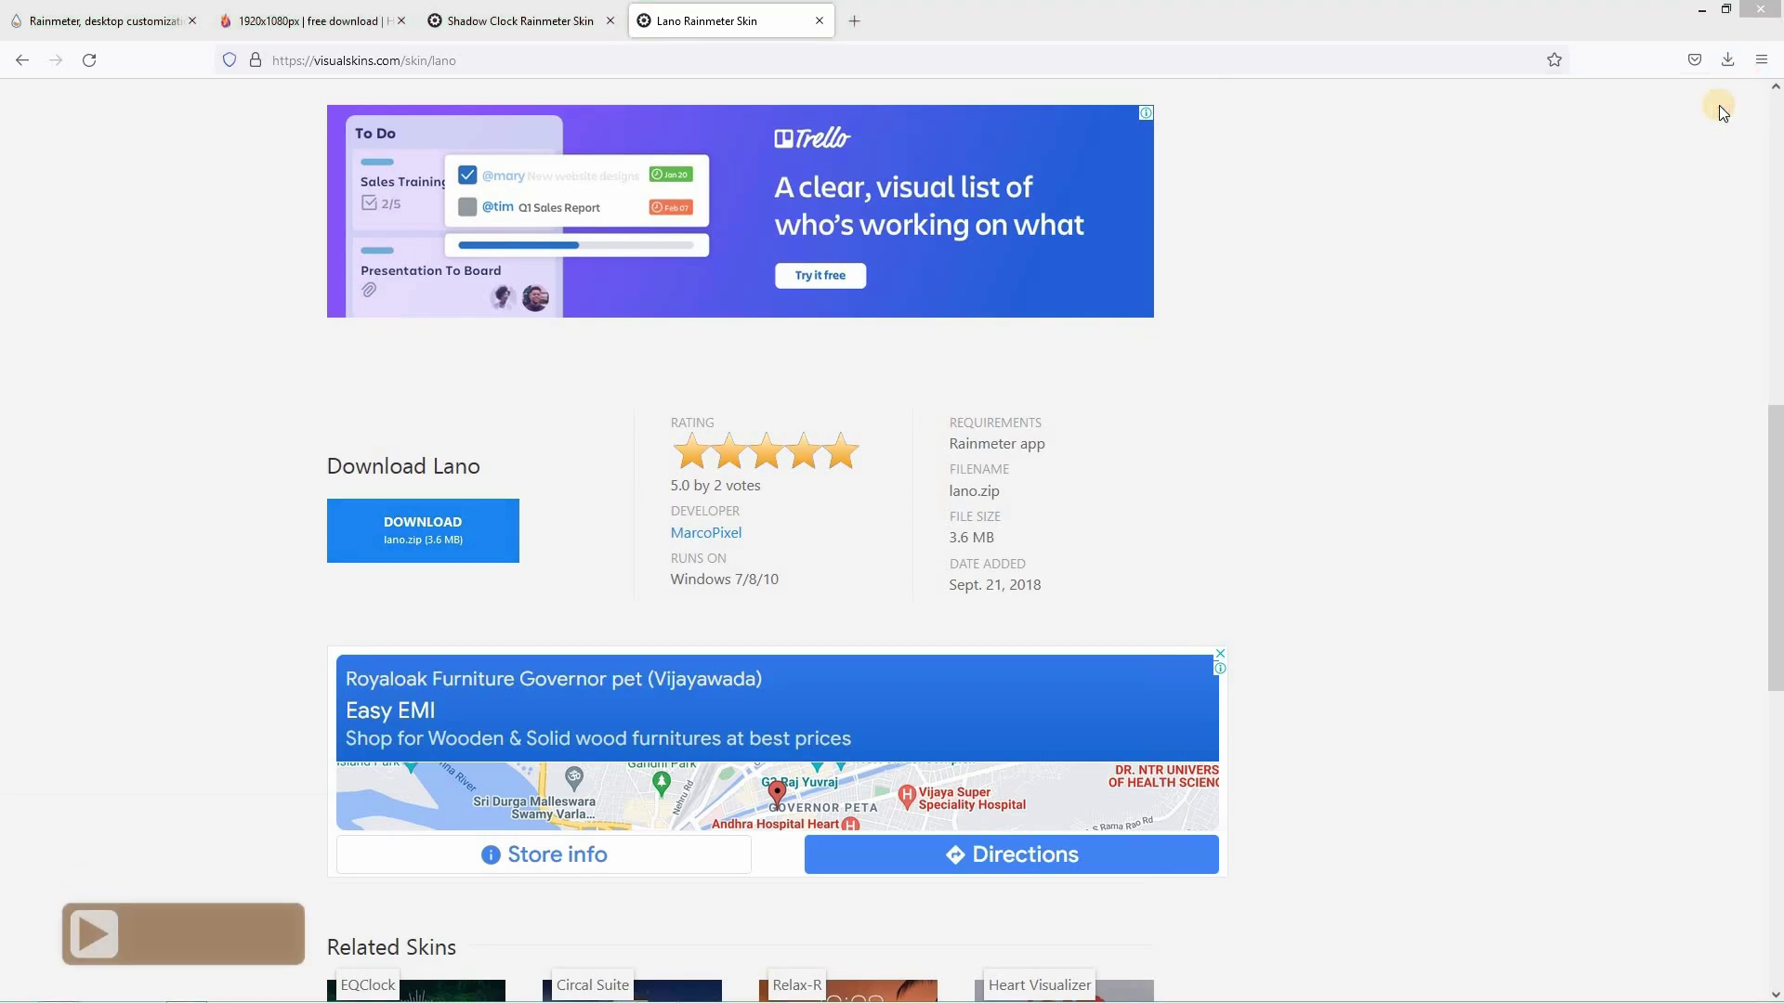
Extract lano.zip into a new lano folder in Downloads and open it.
right_click(973, 168)
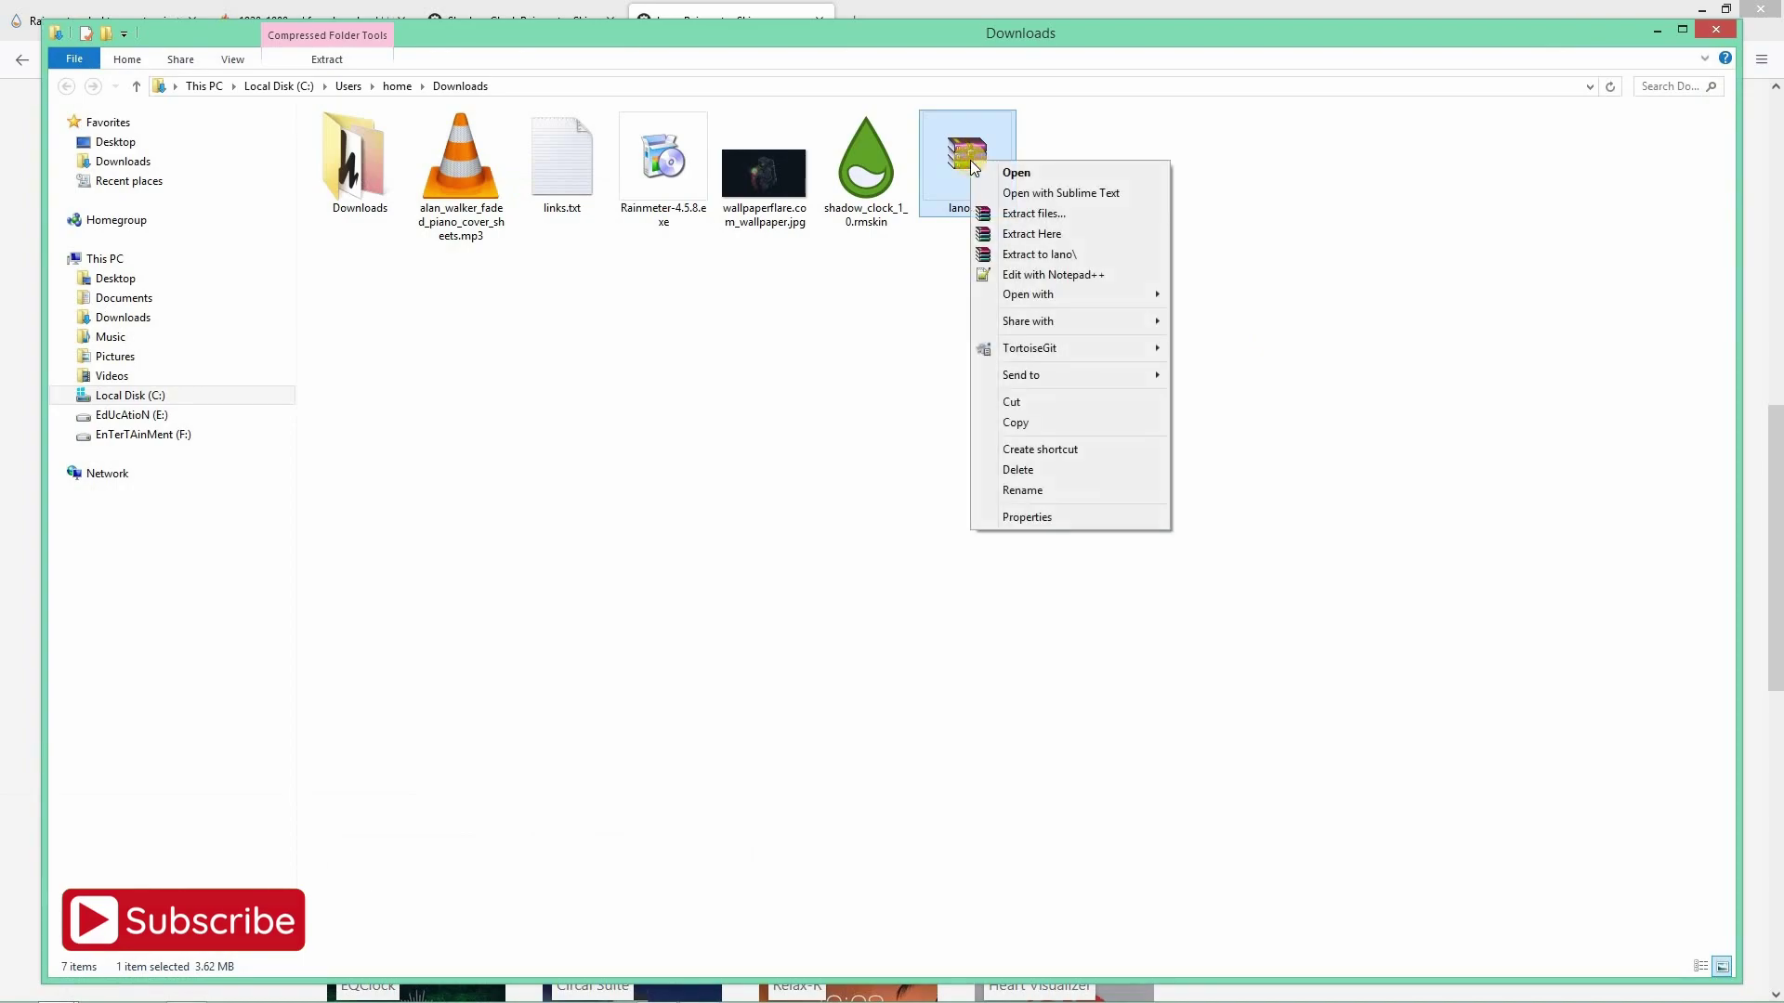
click(1111, 255)
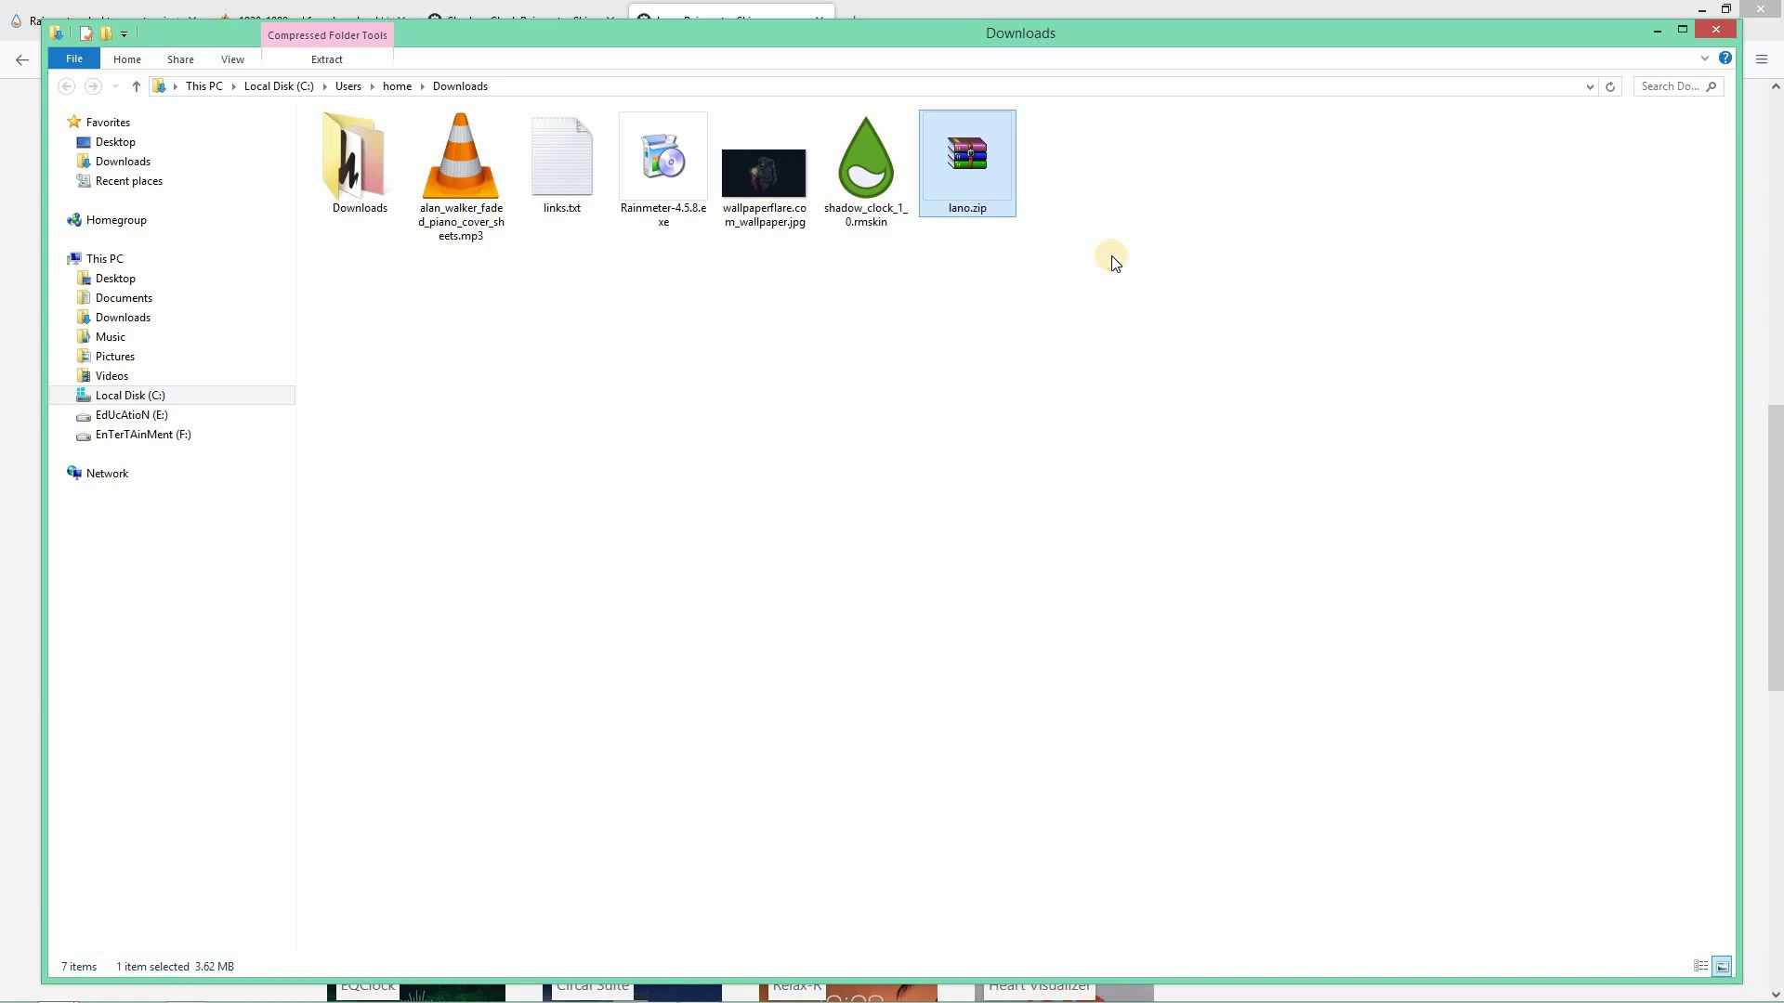
double_click(454, 173)
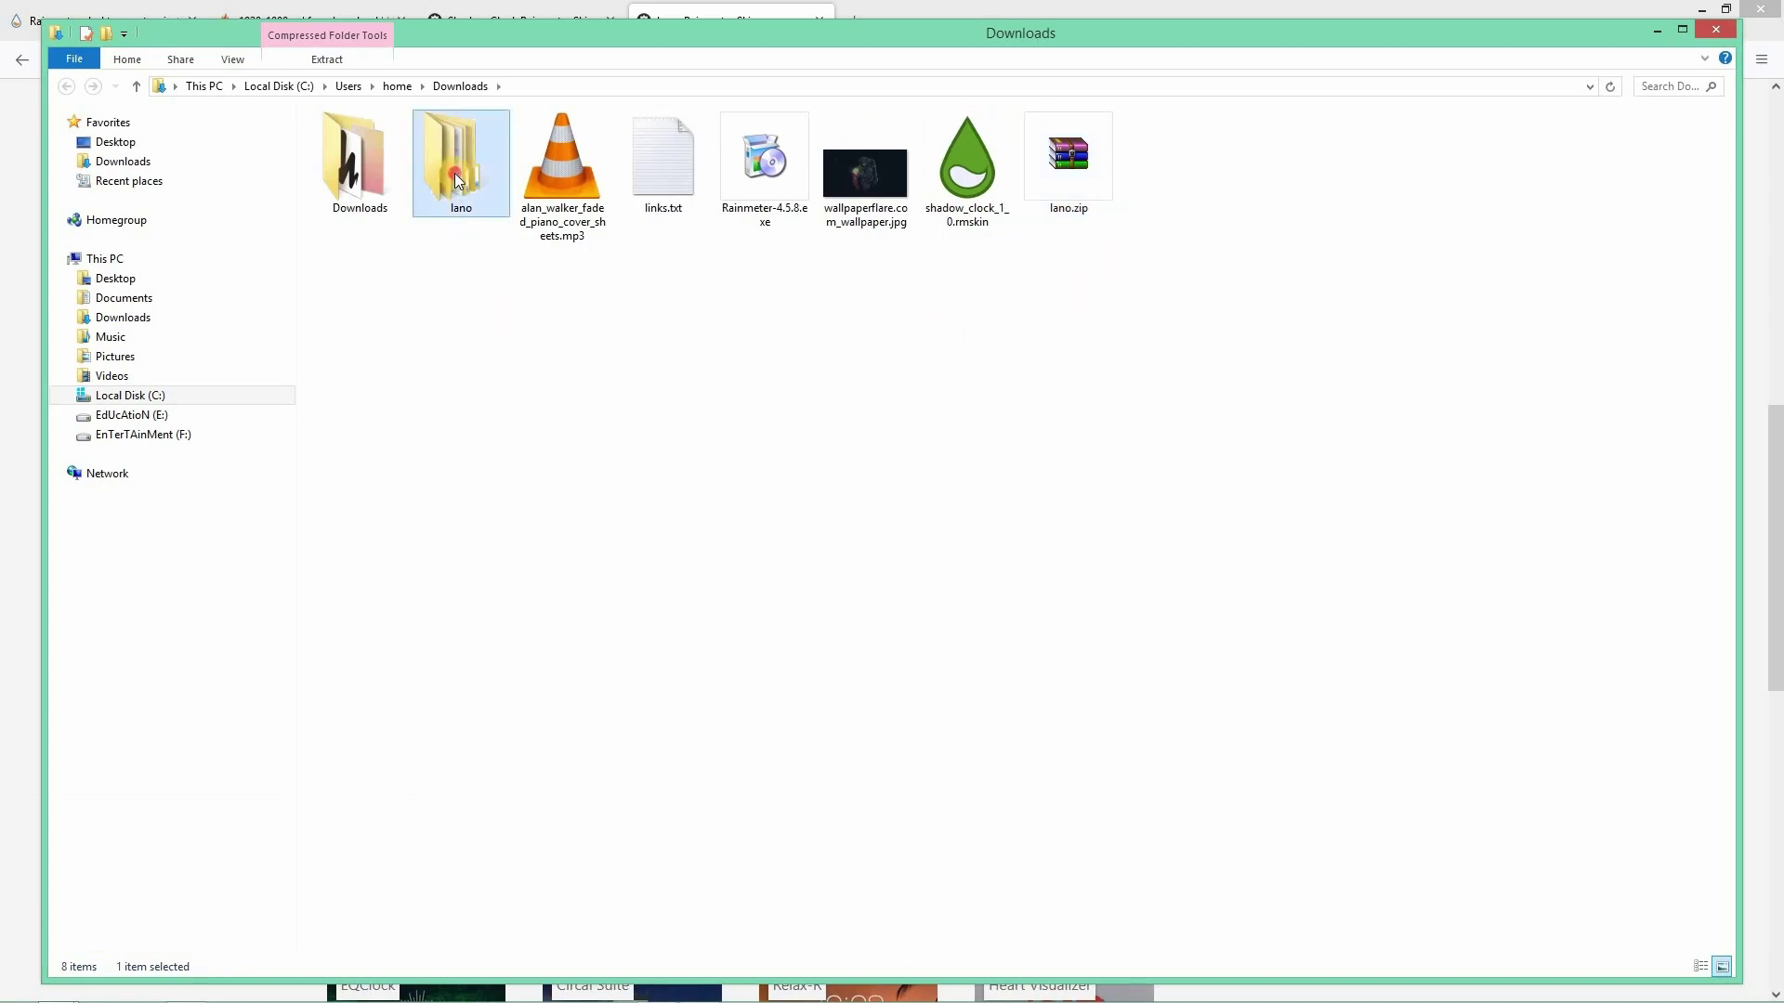
Check the Lano-Visualizer-master folder's contents, then copy that folder.
click(395, 146)
double_click(396, 146)
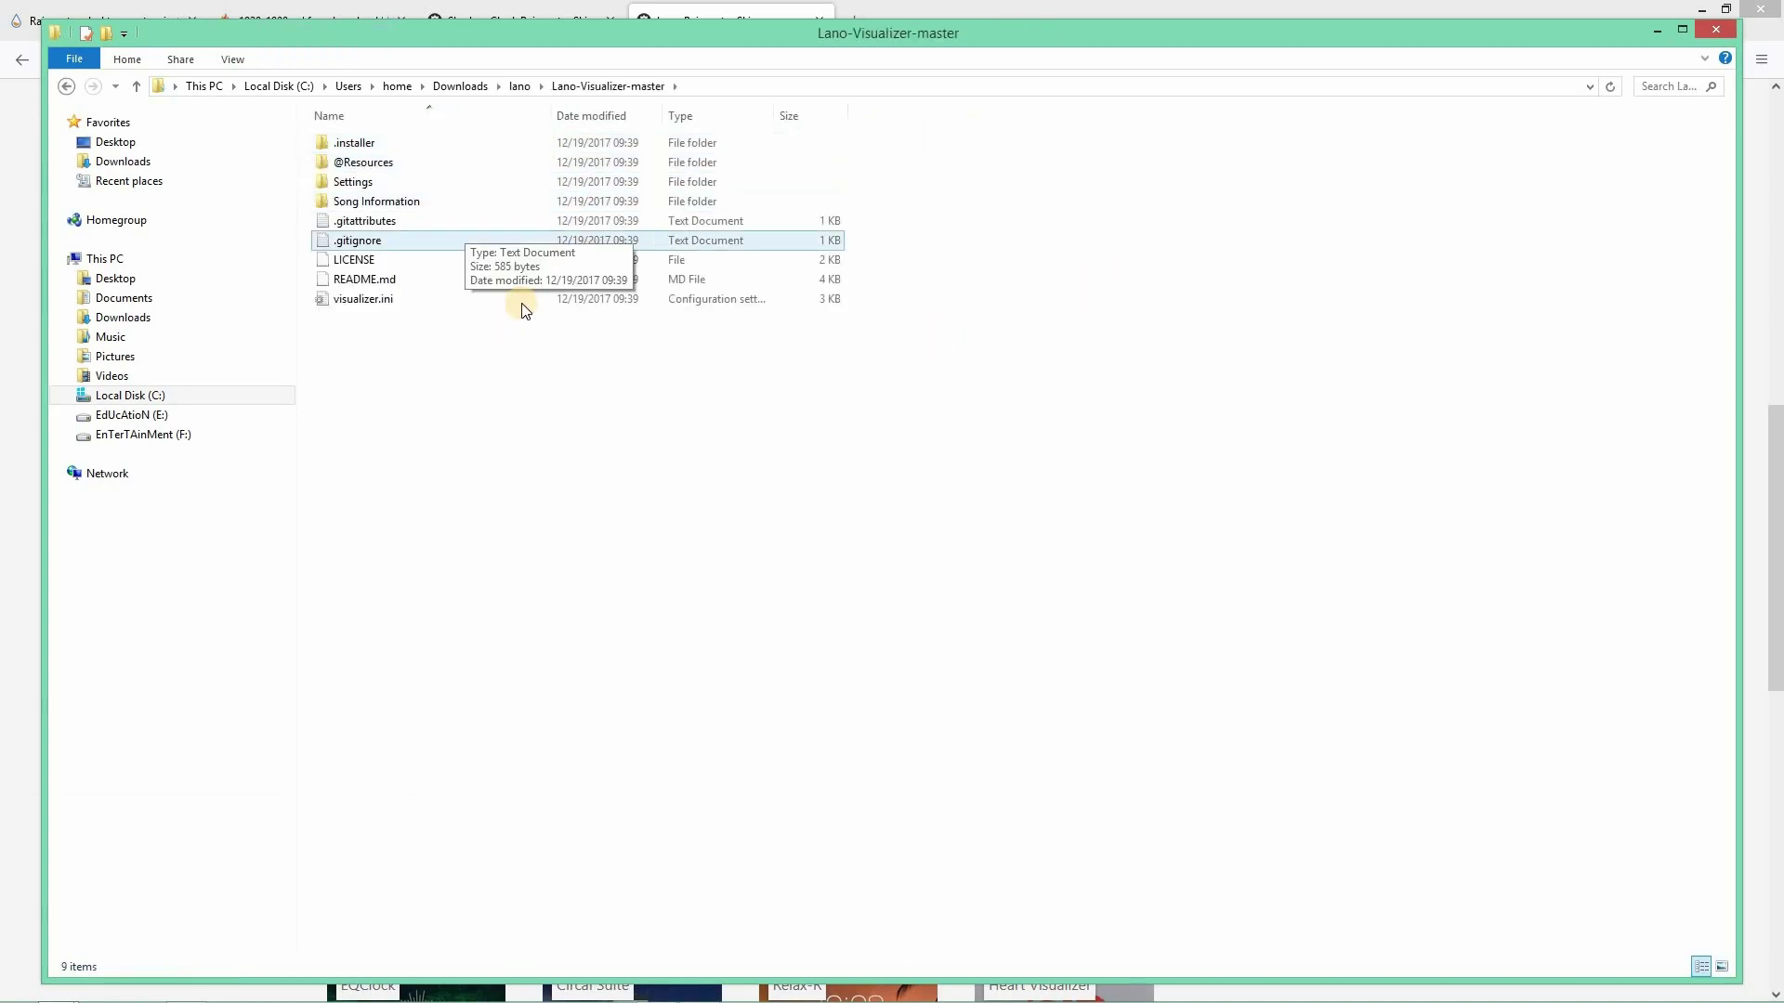
click(516, 86)
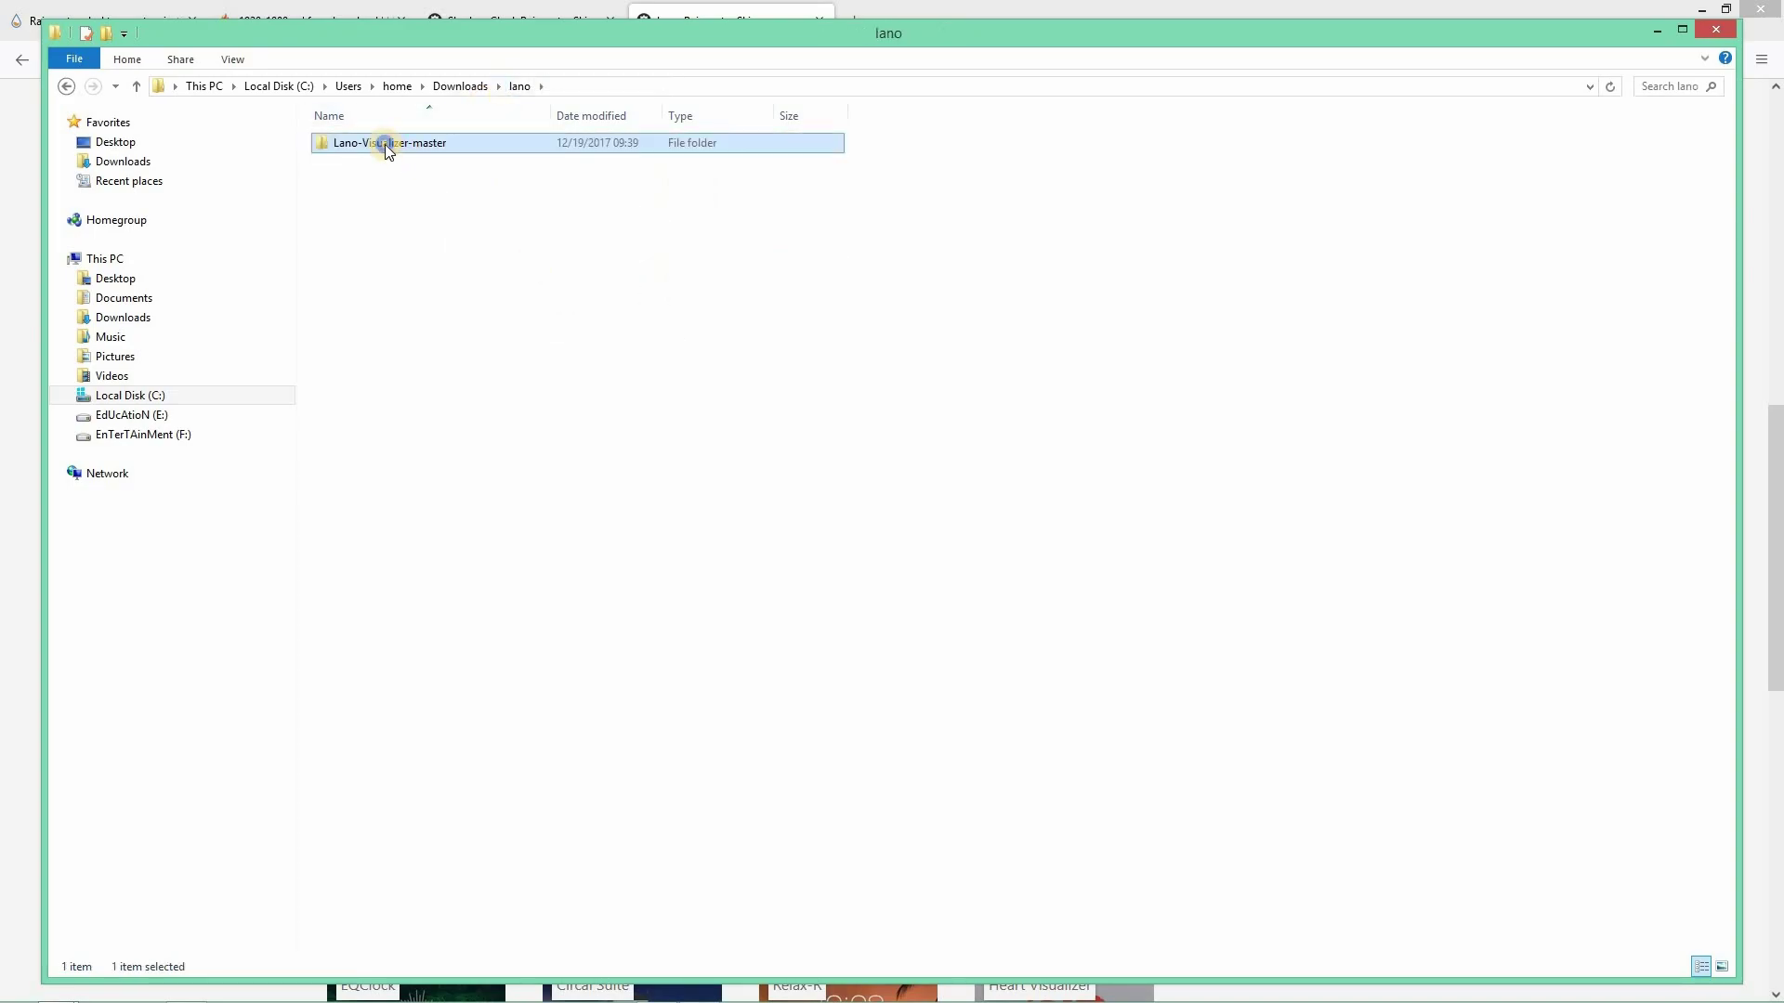
right_click(384, 144)
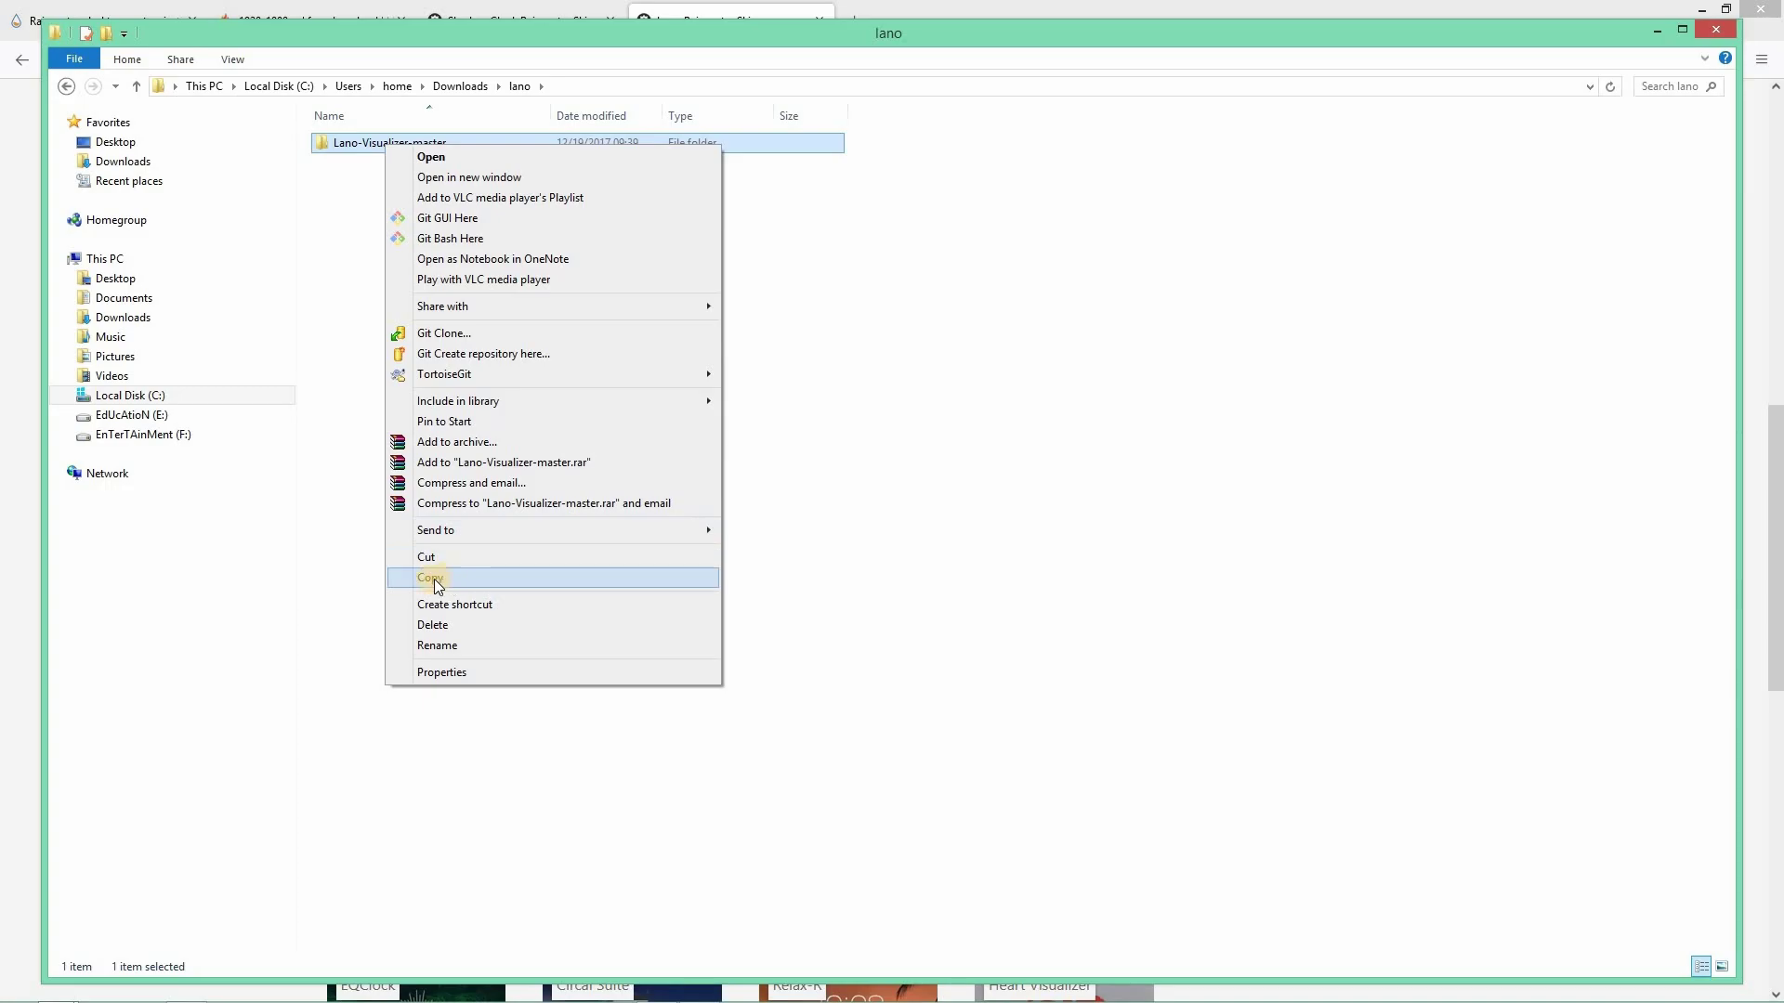
click(493, 578)
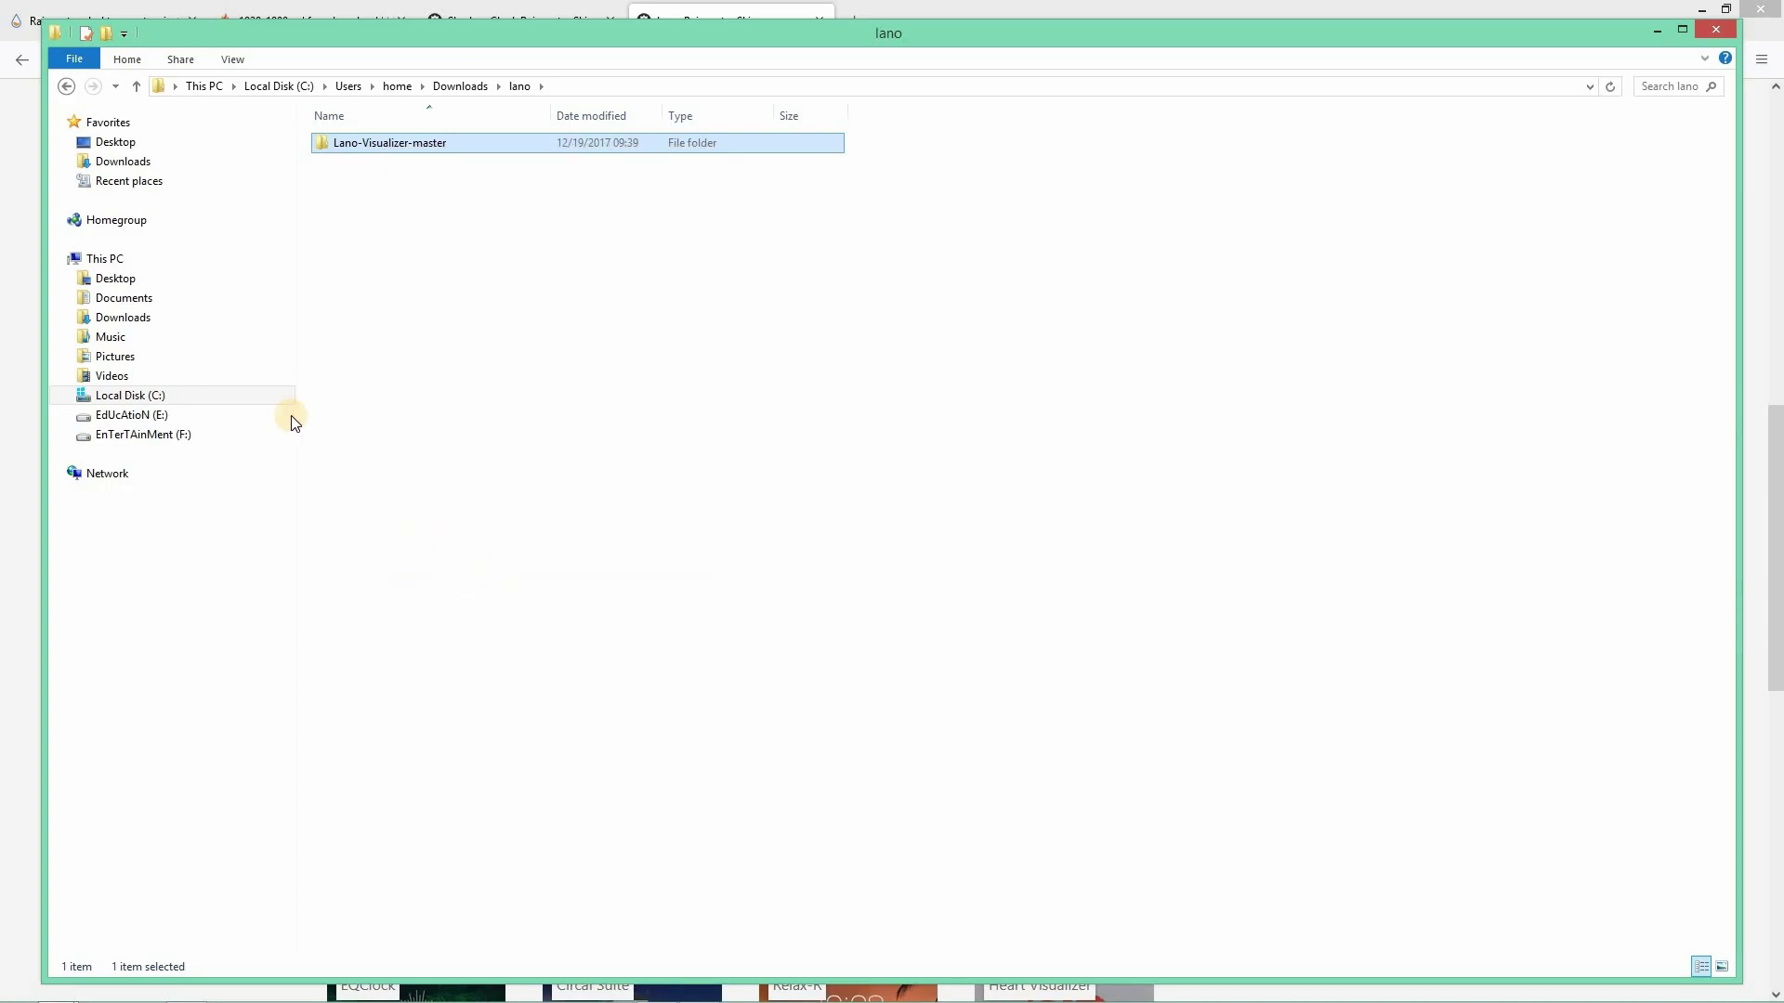
Paste the Lano-Visualizer-master folder into Documents\Rainmeter\Skins.
click(135, 299)
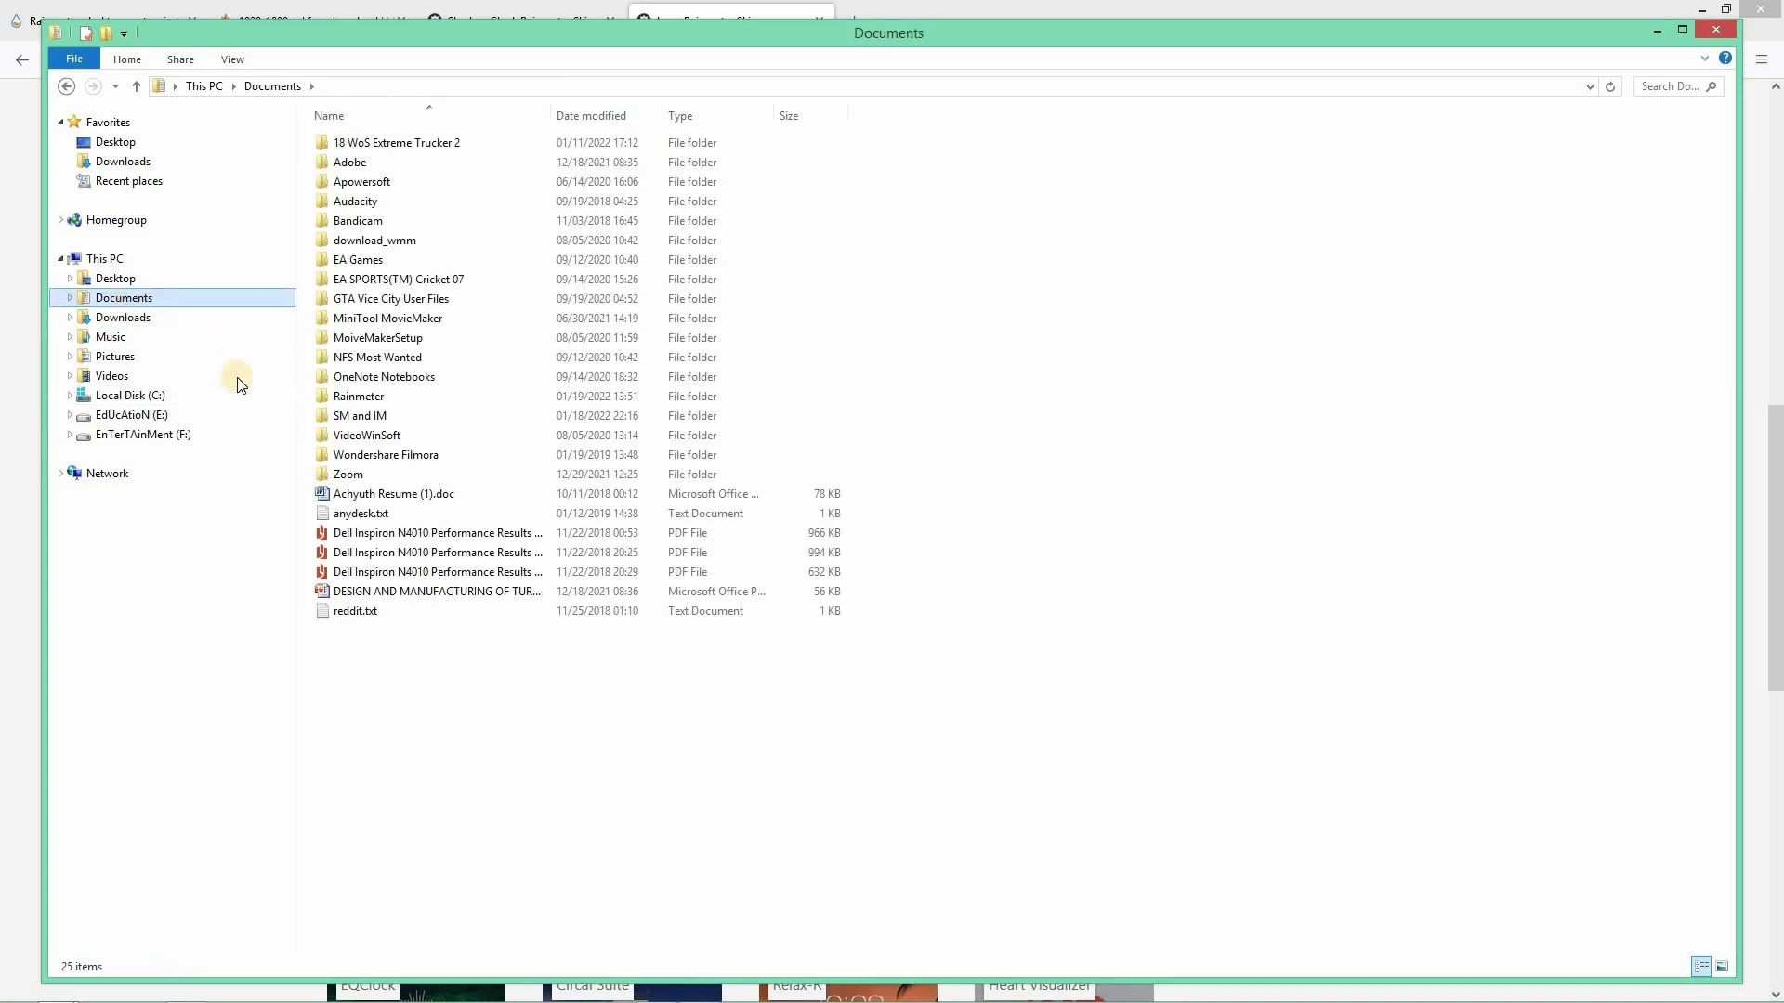
double_click(442, 398)
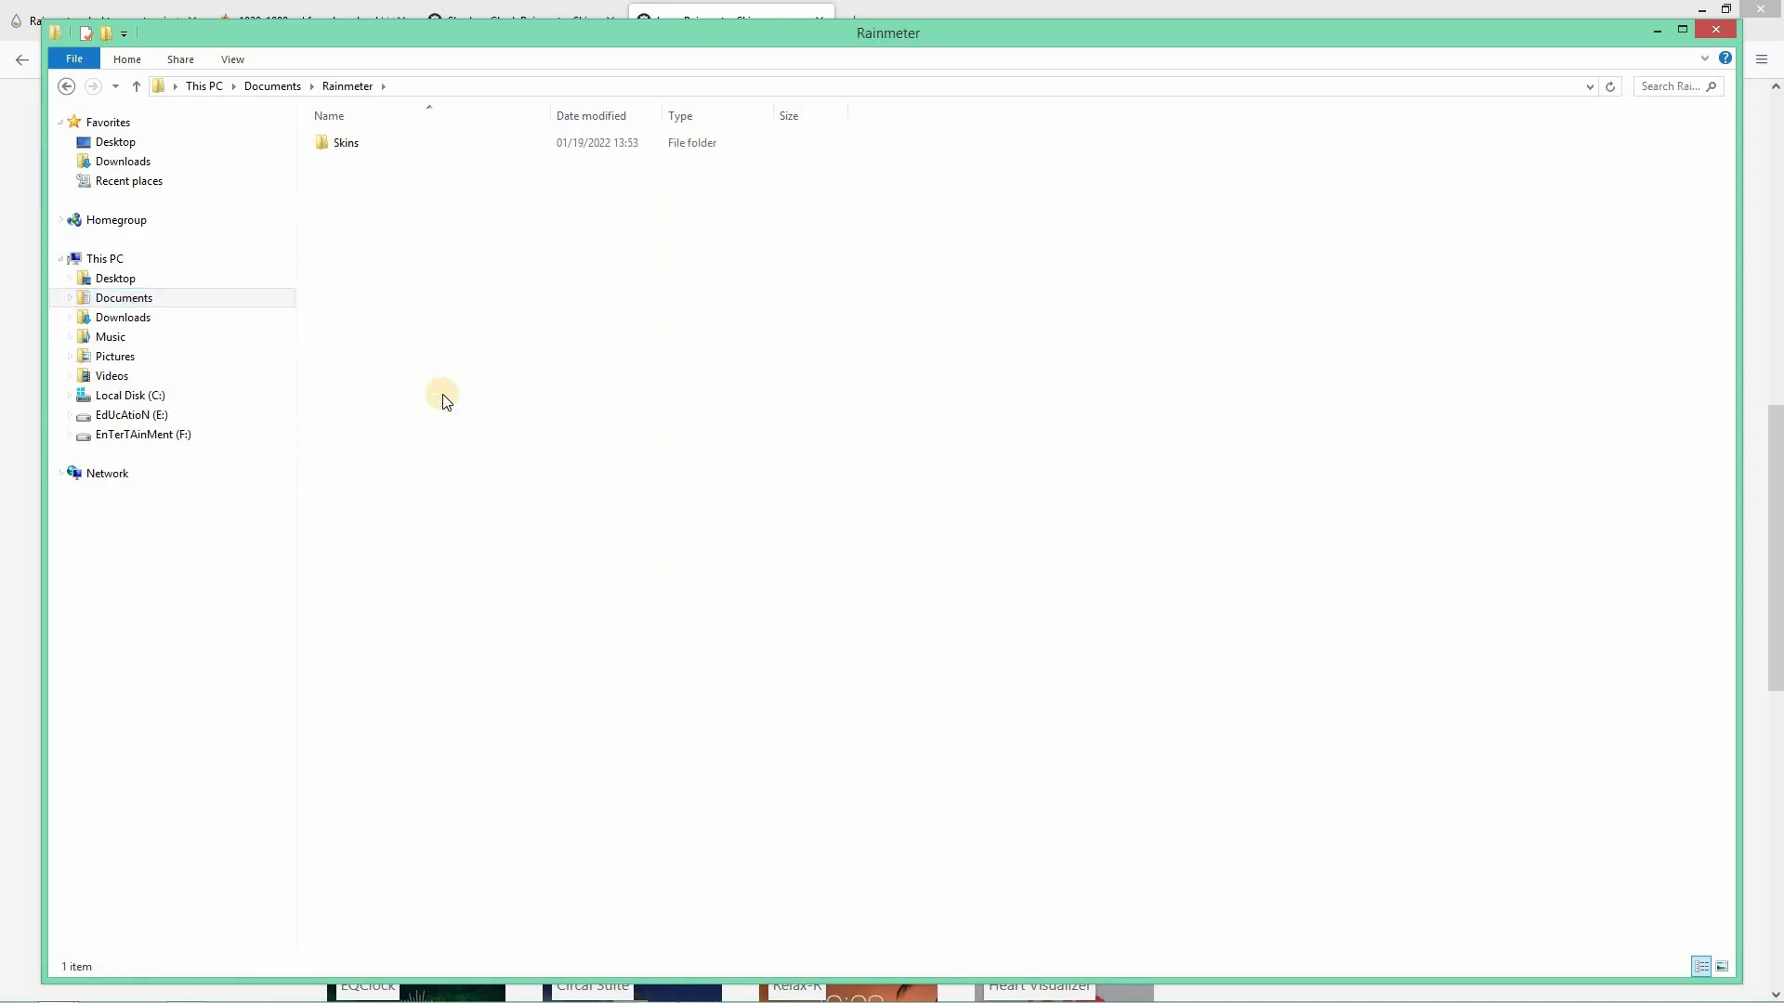
double_click(368, 148)
right_click(449, 255)
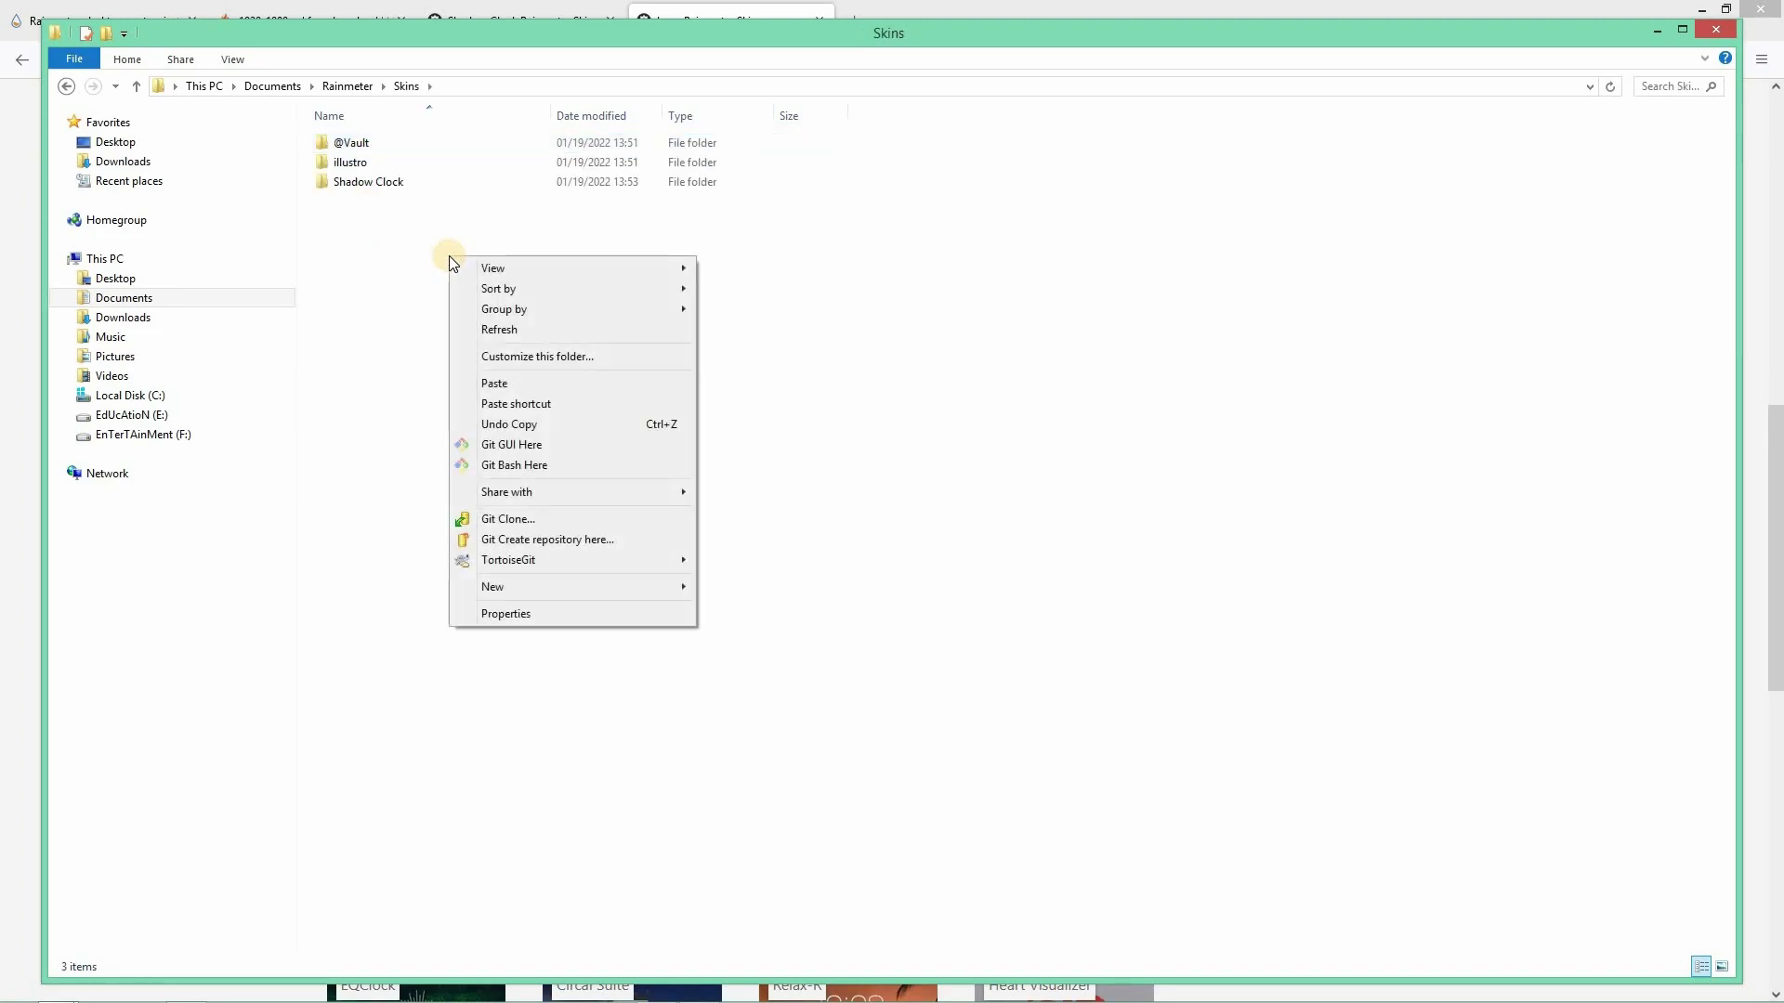
click(561, 384)
Close File Explorer and minimize Firefox to uncover the desktop.
click(563, 386)
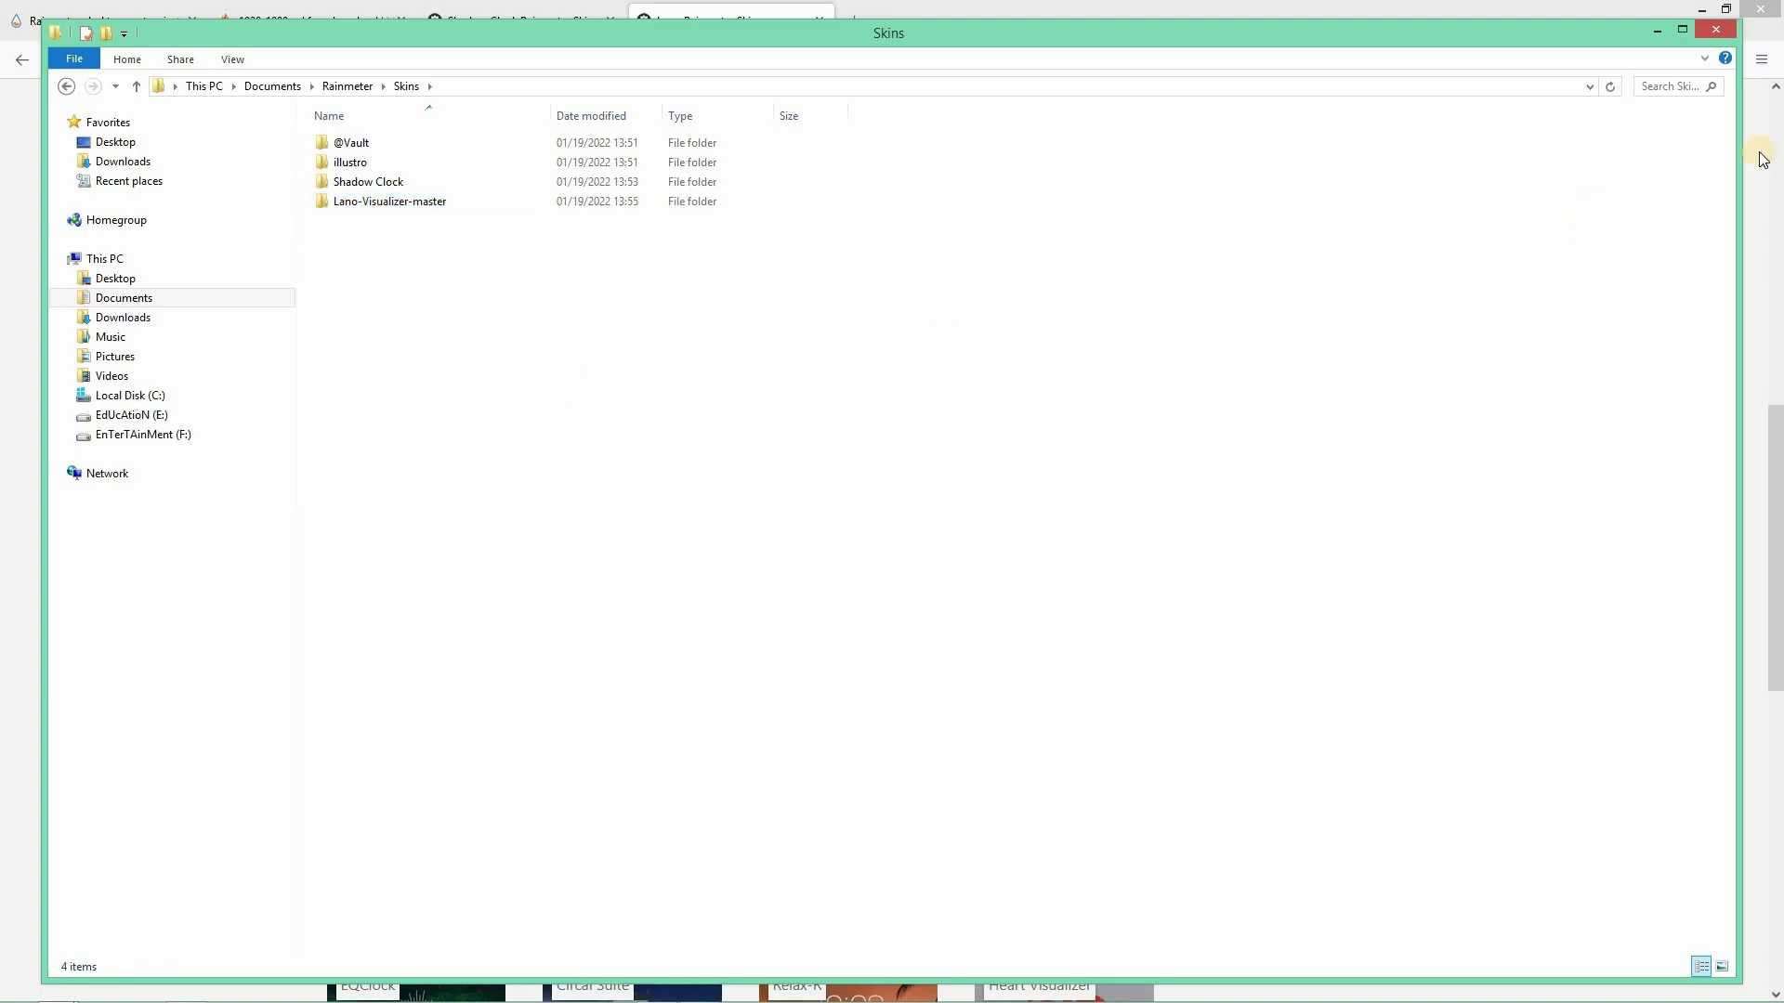
click(1712, 33)
click(1700, 11)
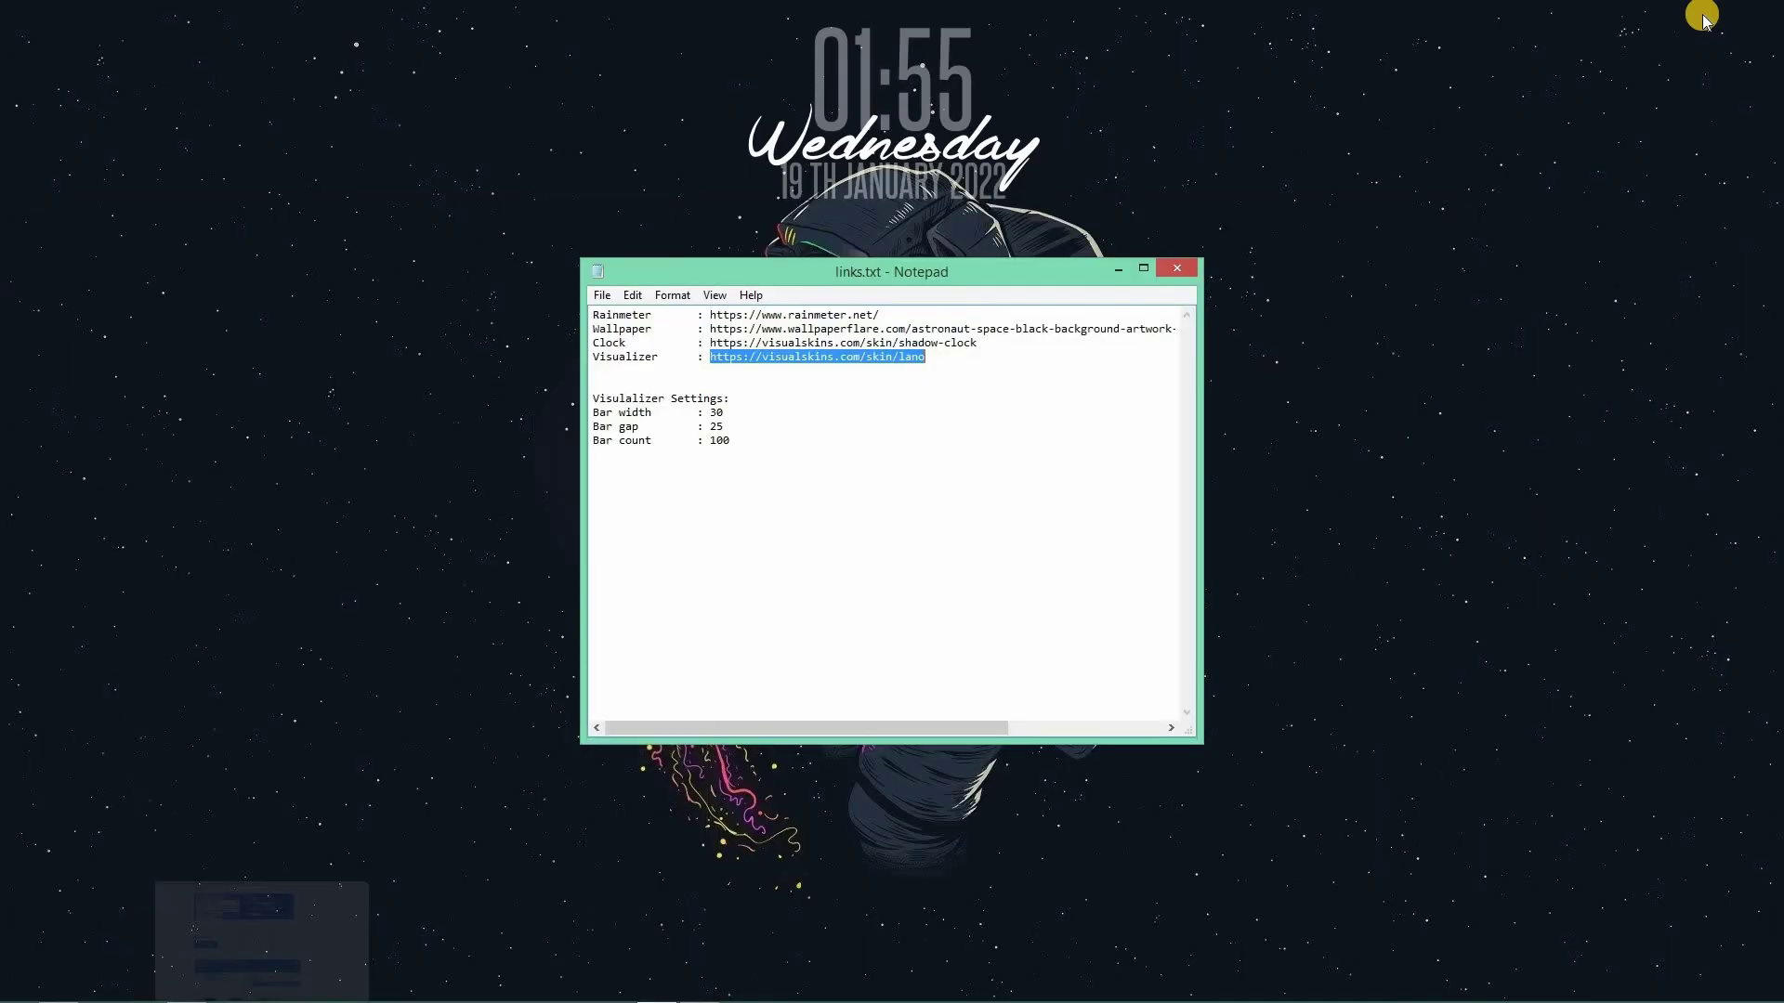
Minimize links.txt, open Manage Rainmeter from the tray, and refresh all skins.
click(1118, 268)
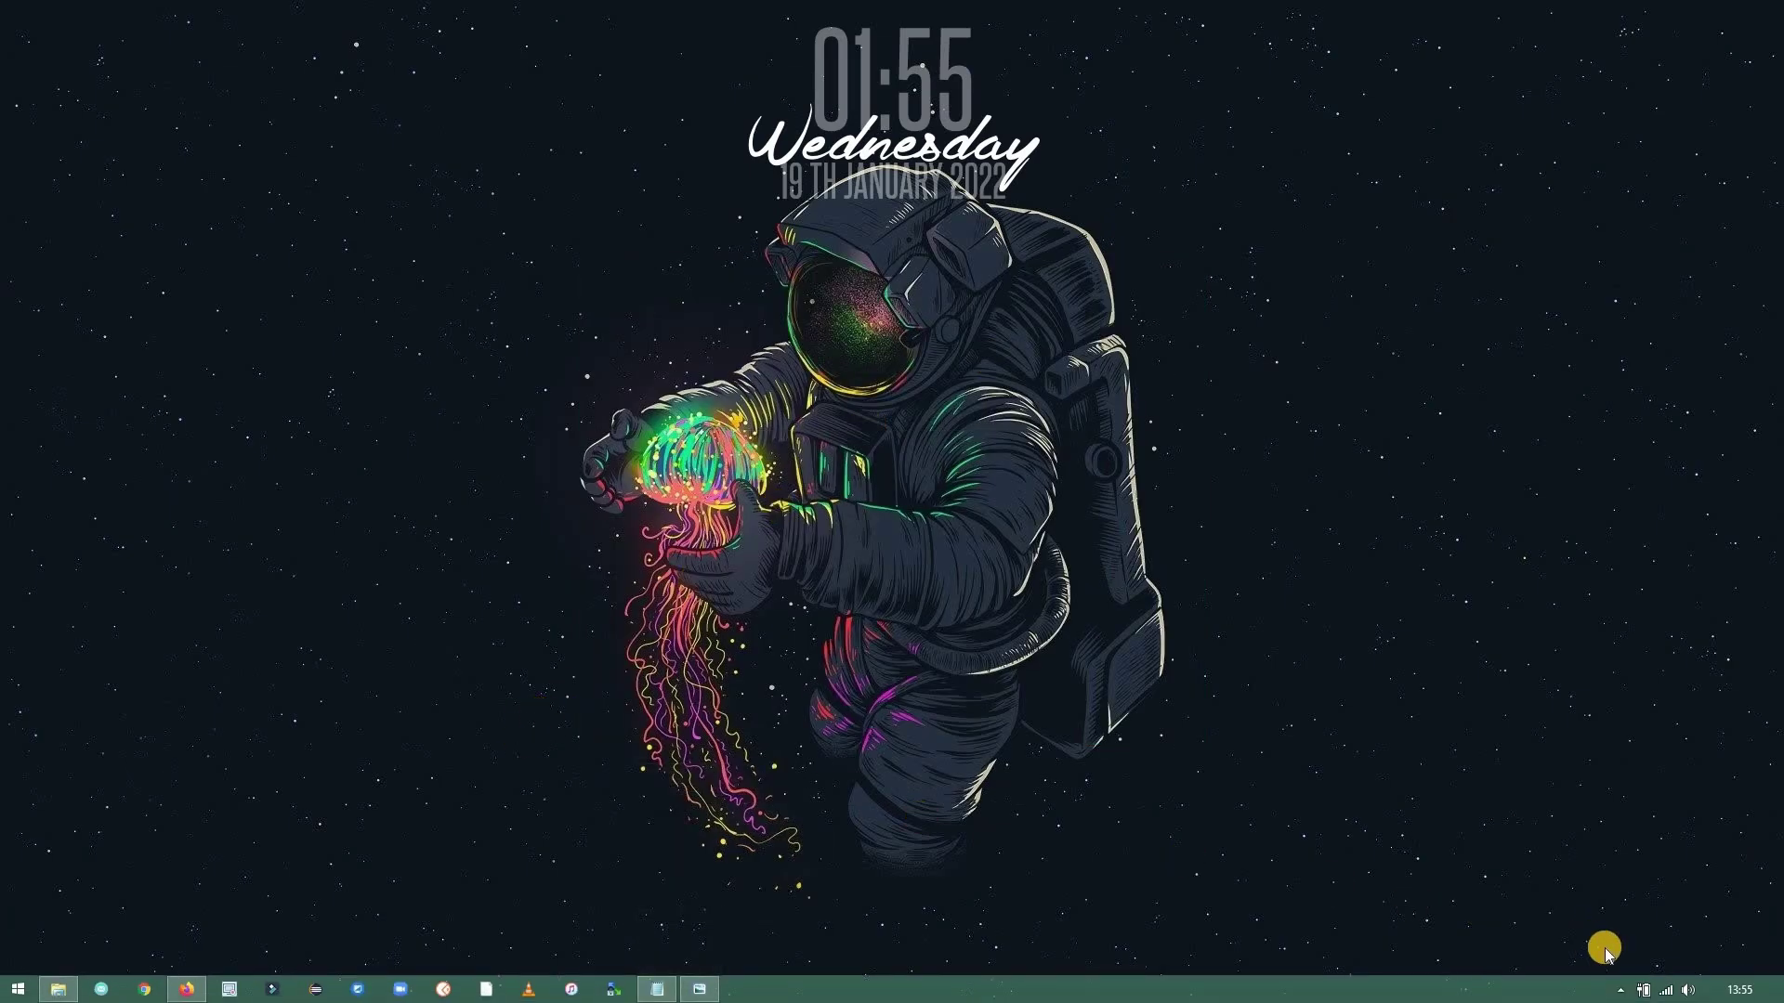
click(1621, 988)
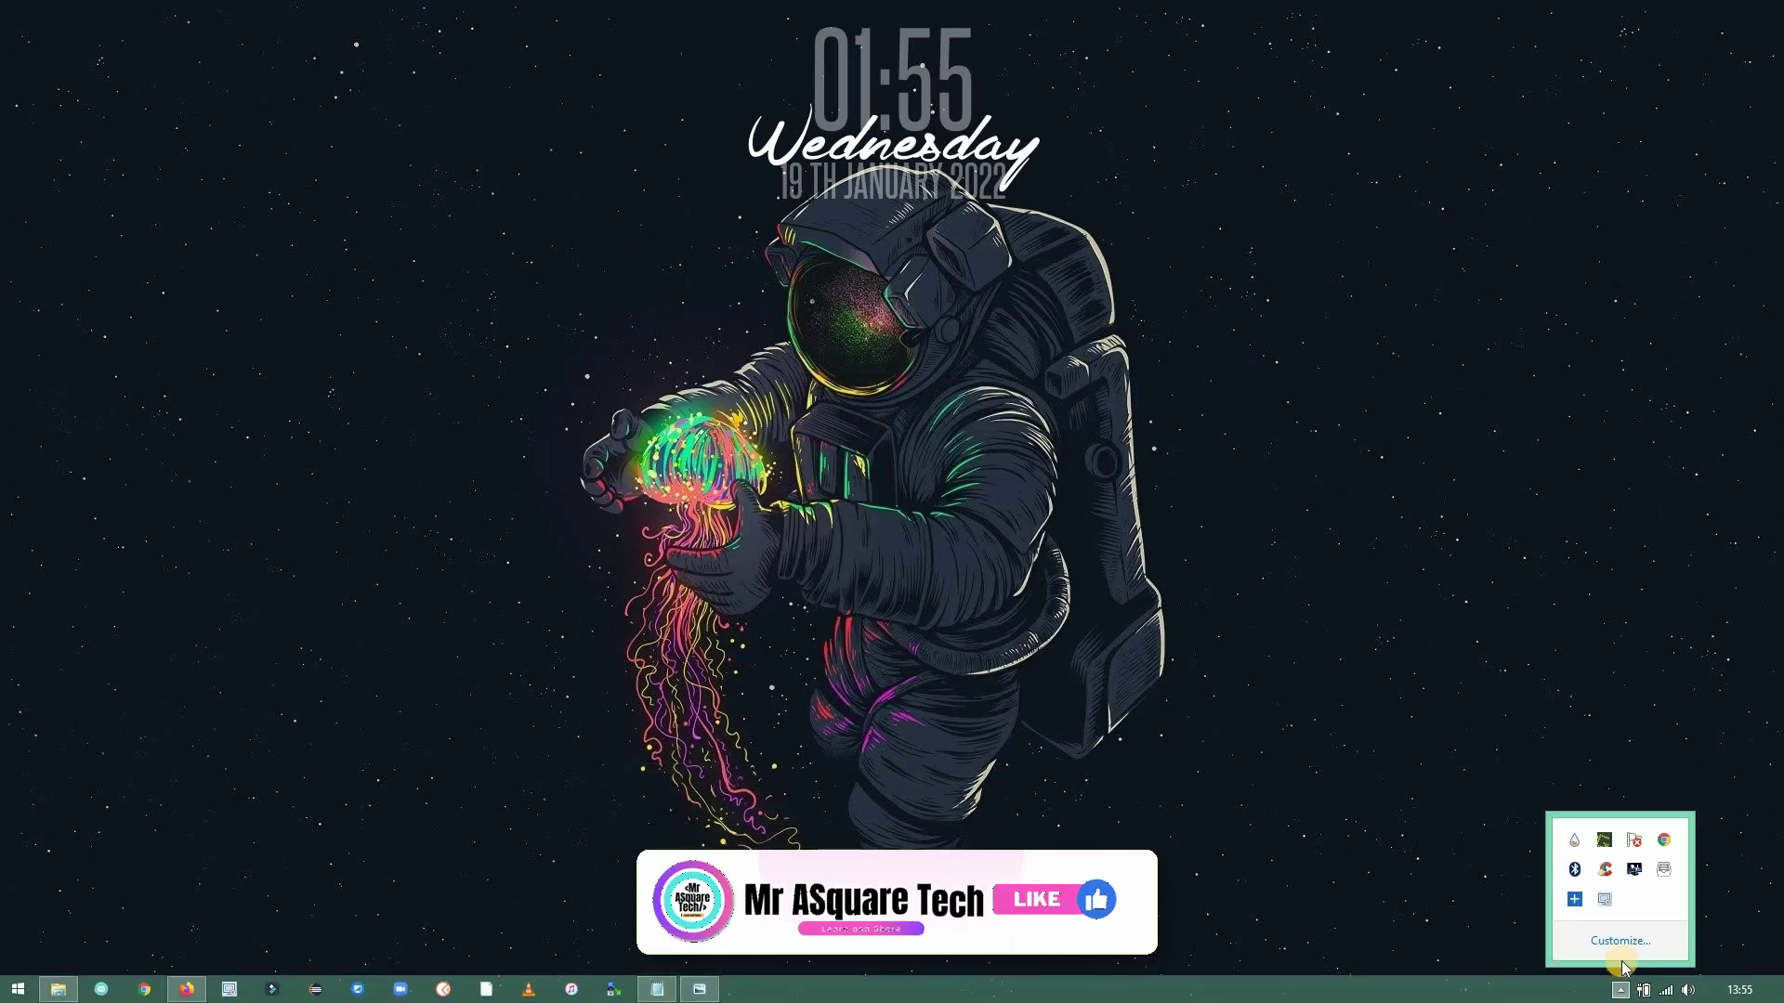
click(1578, 841)
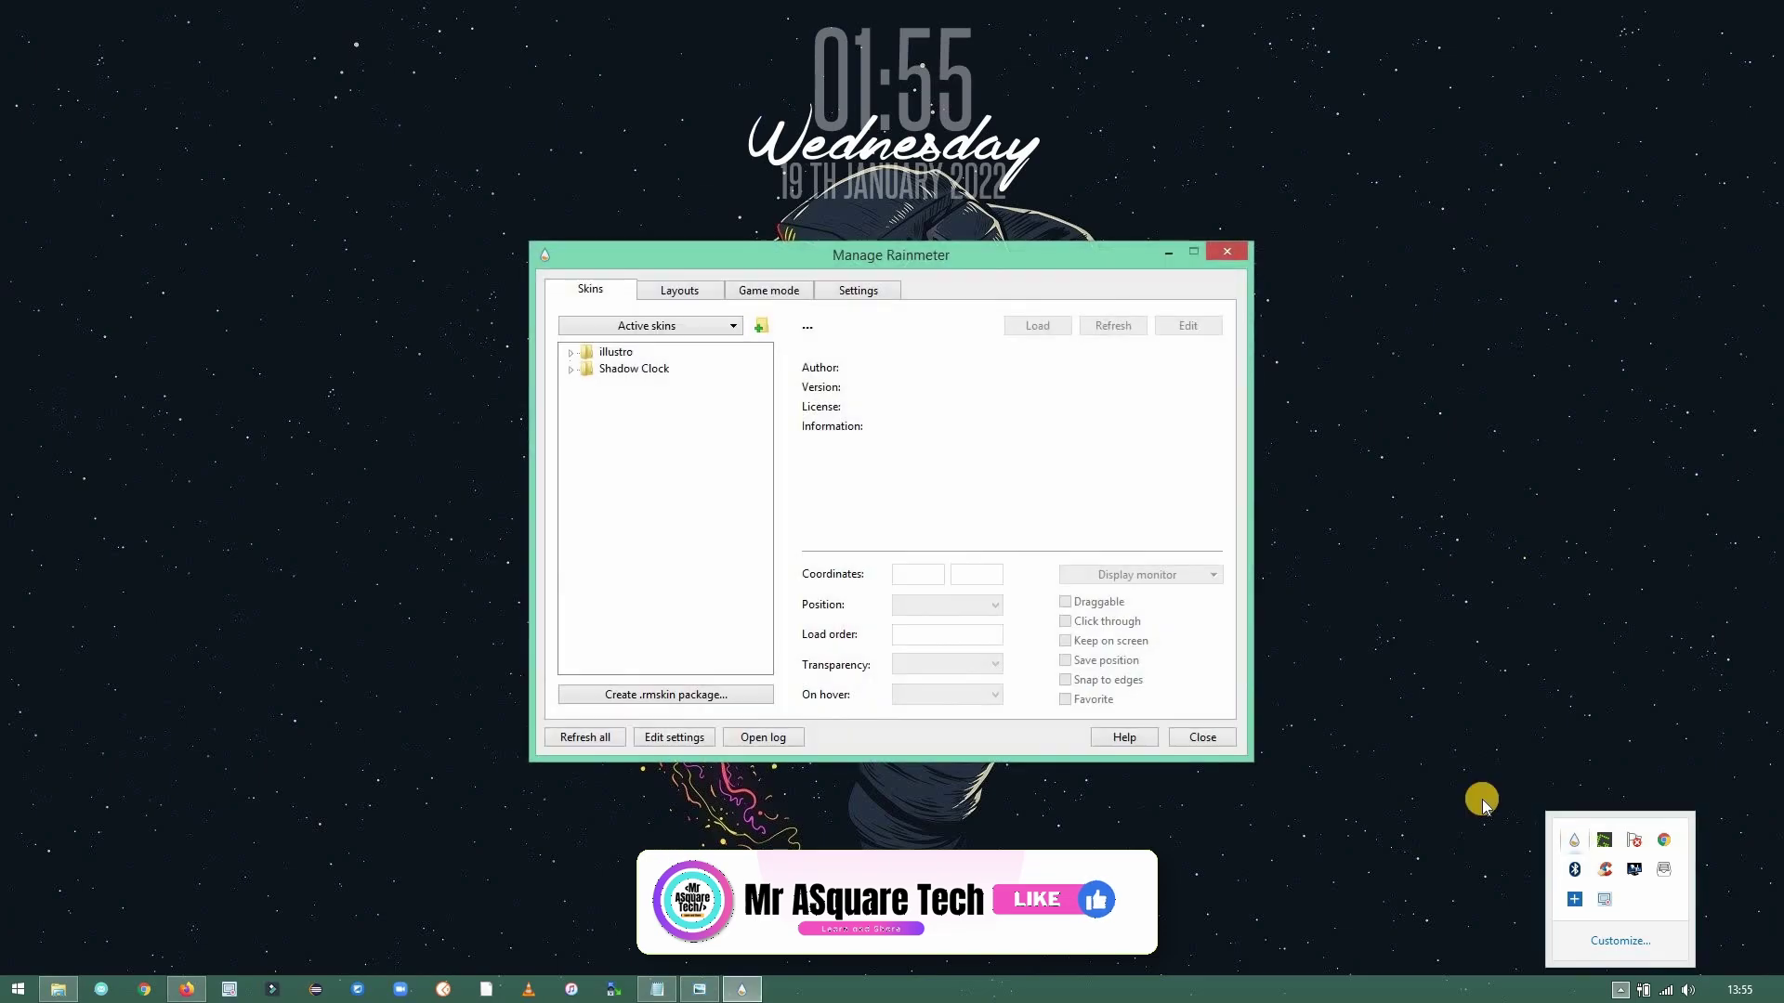
click(595, 736)
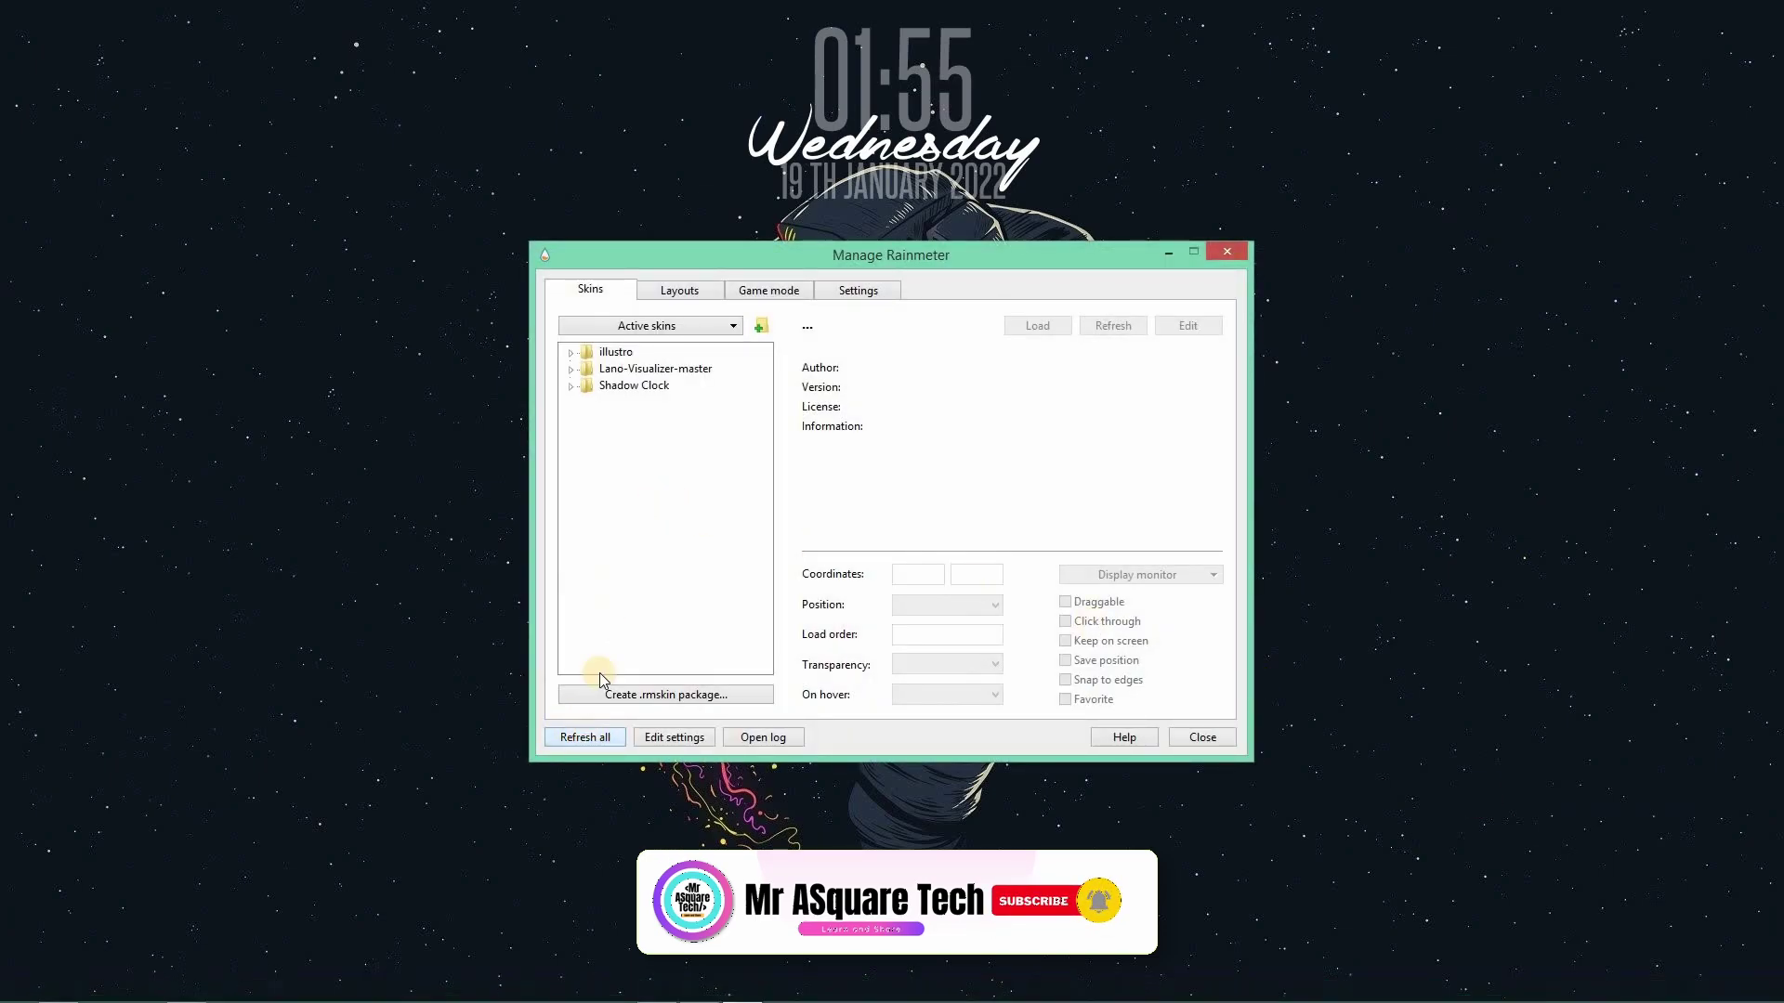
Load Lano-Visualizer-master's visualizer.ini and drag it to the desktop's bottom edge.
click(572, 371)
click(572, 370)
click(572, 371)
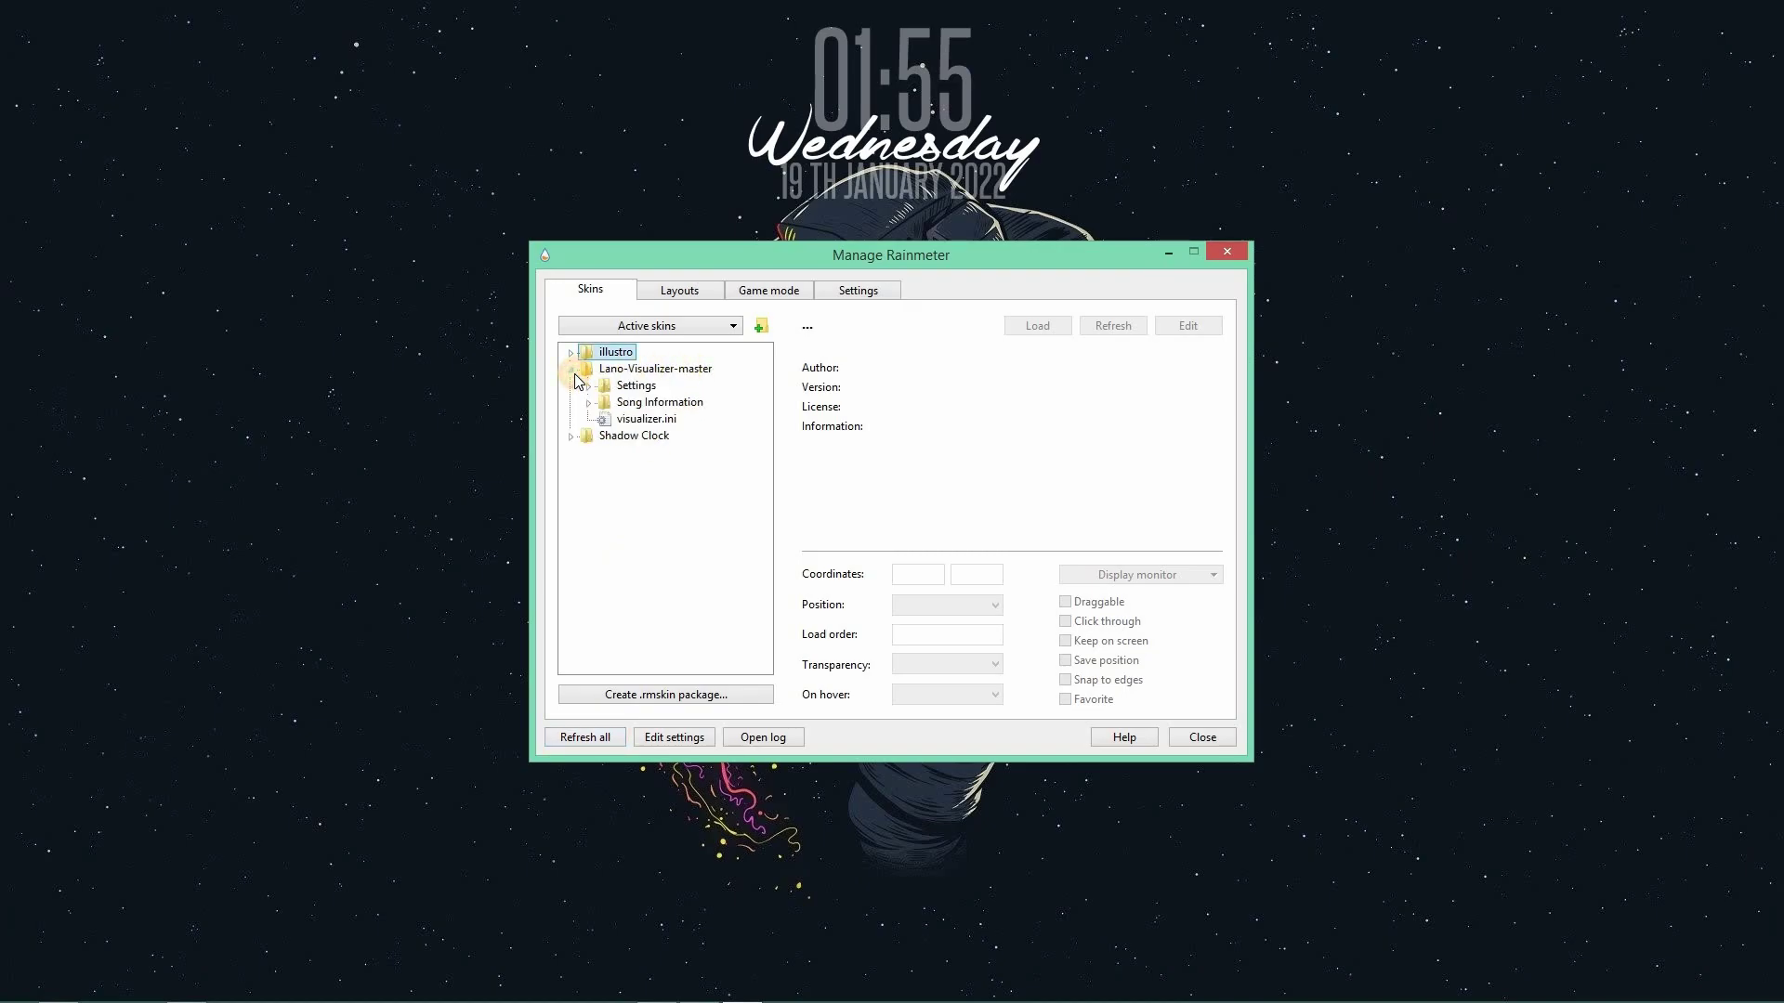
double_click(648, 419)
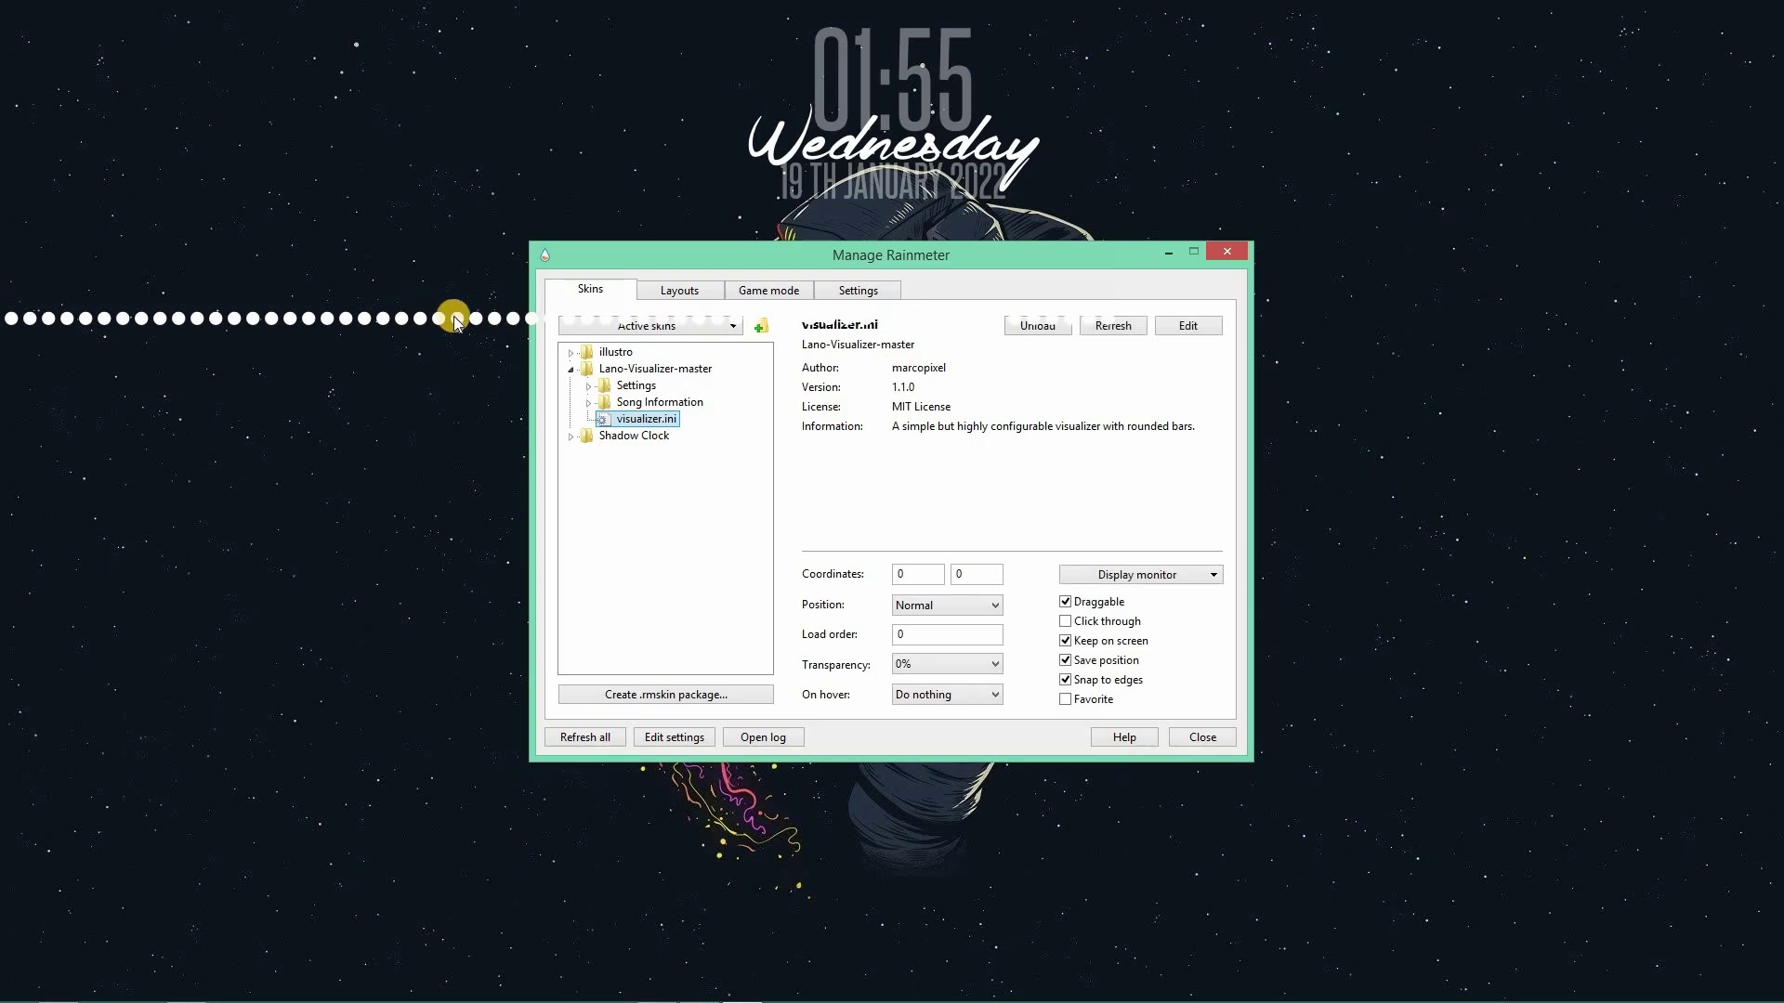
drag(454, 321, 791, 984)
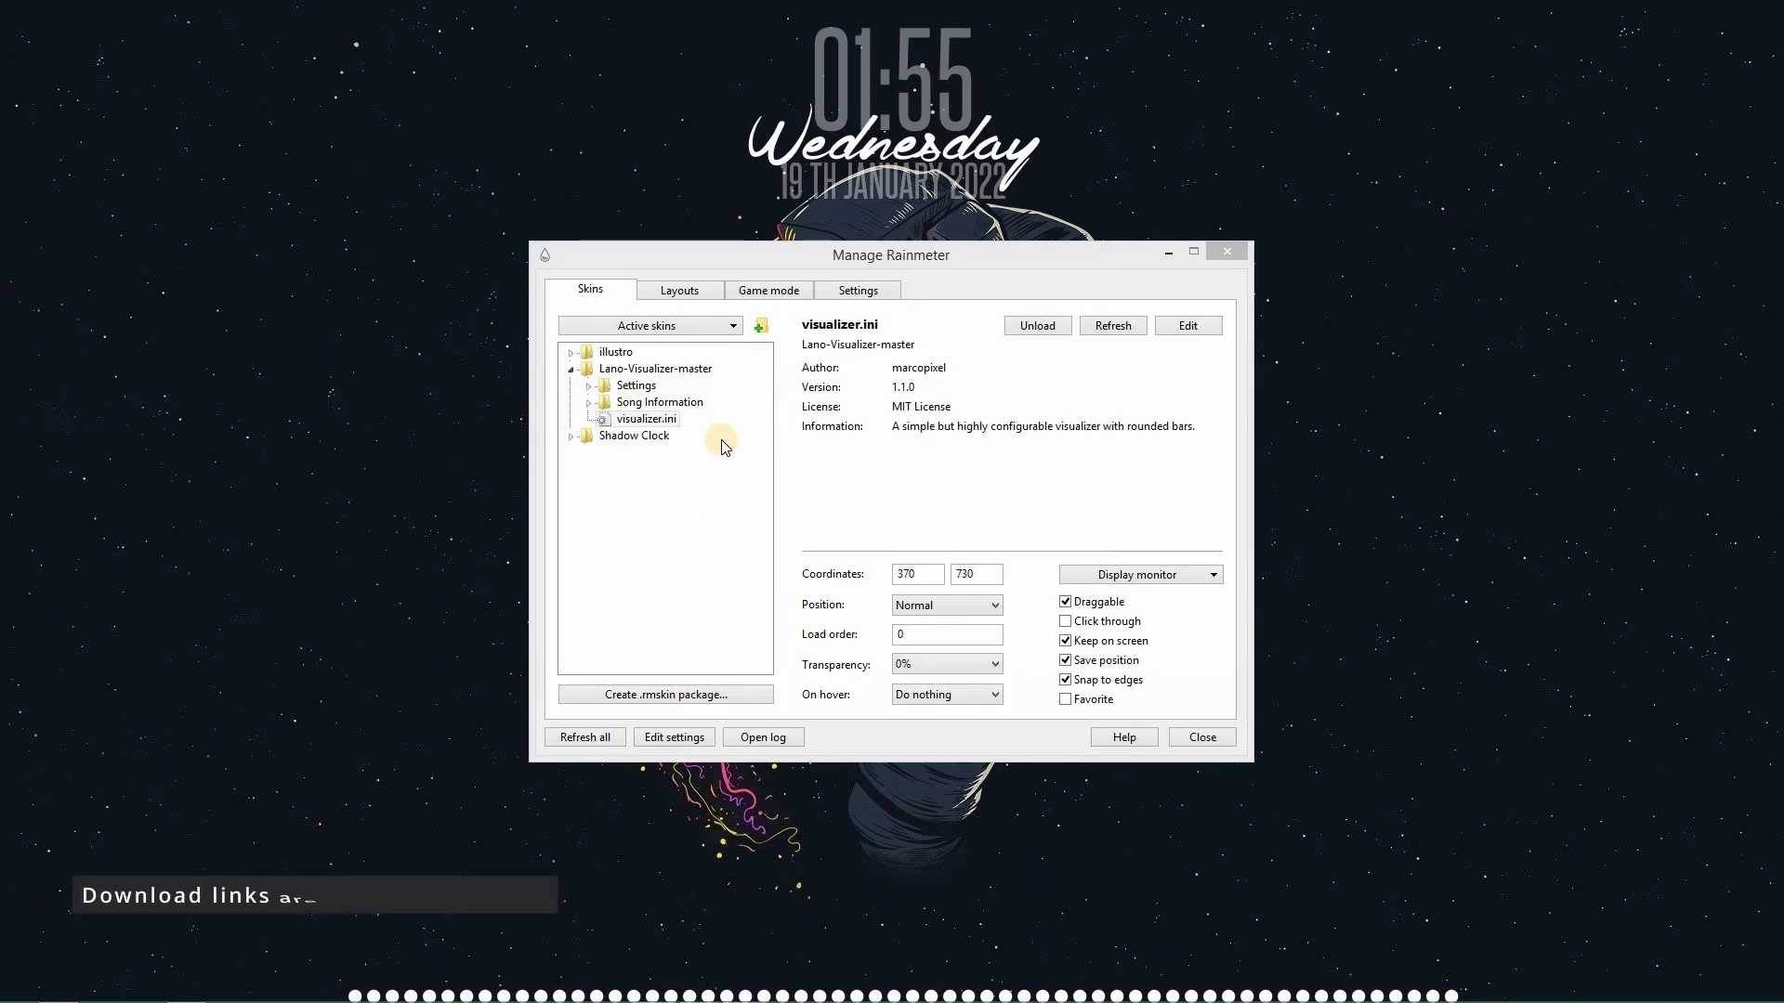
Load the Settings general.ini skin and switch it to the Visualization page.
click(588, 385)
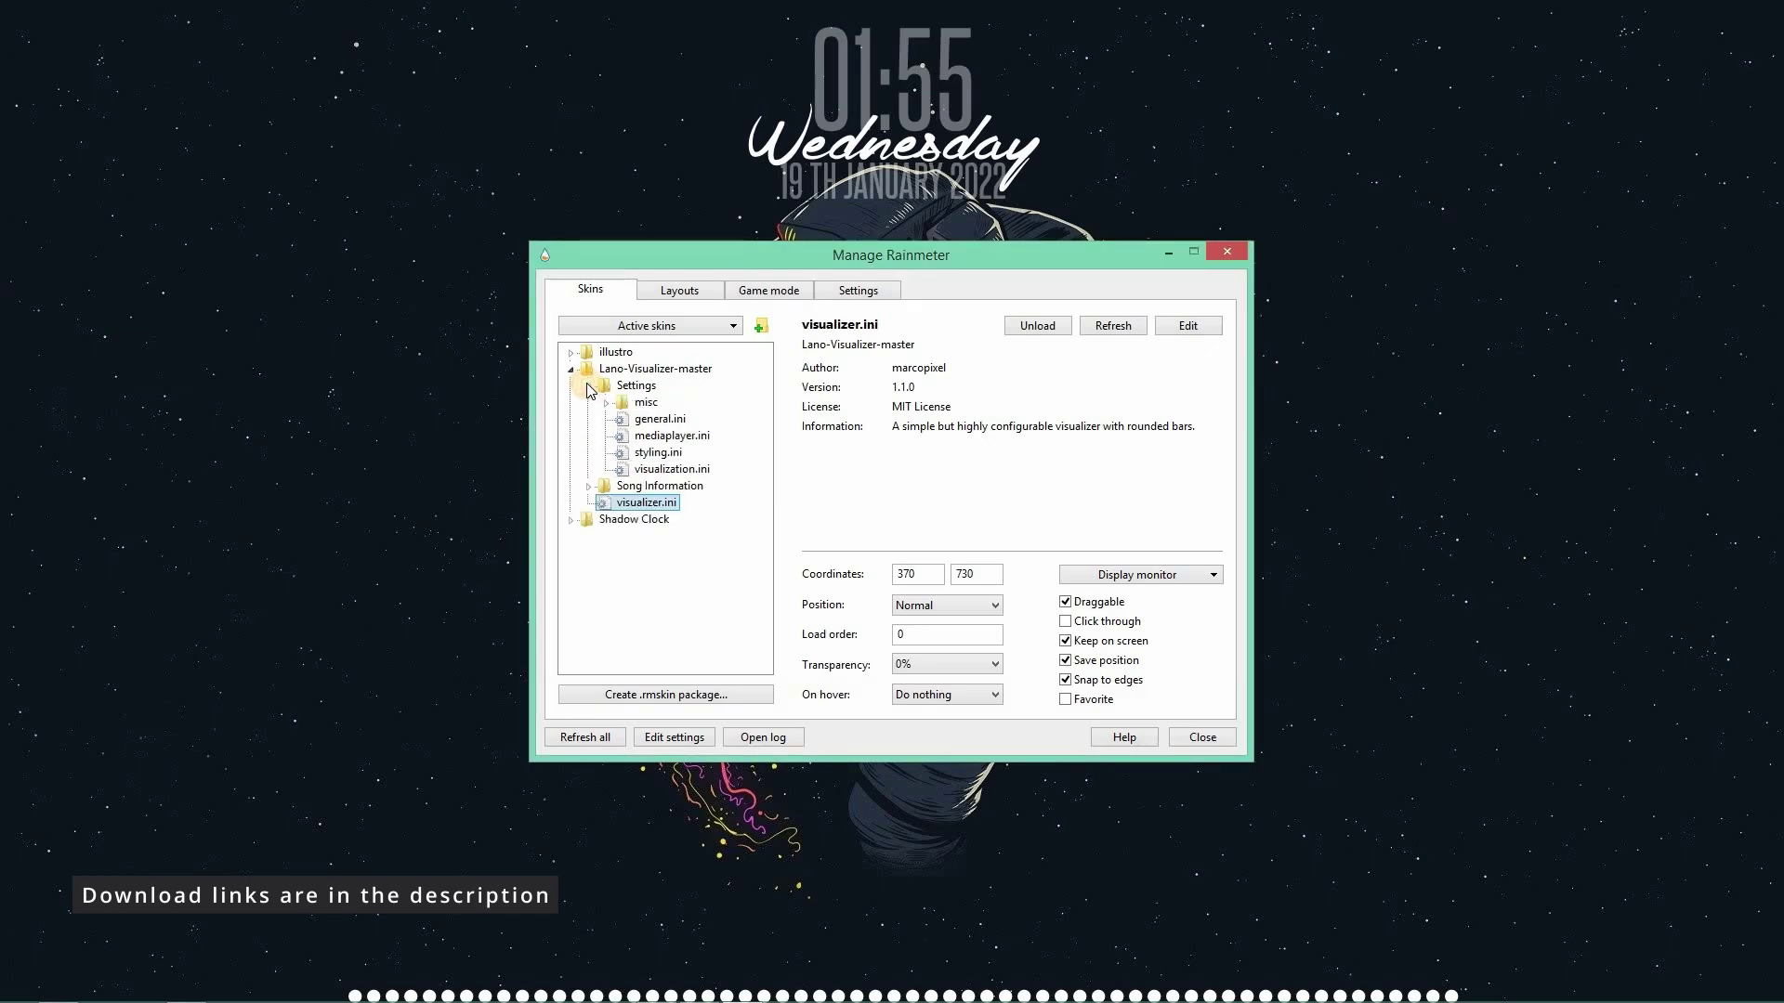
click(653, 423)
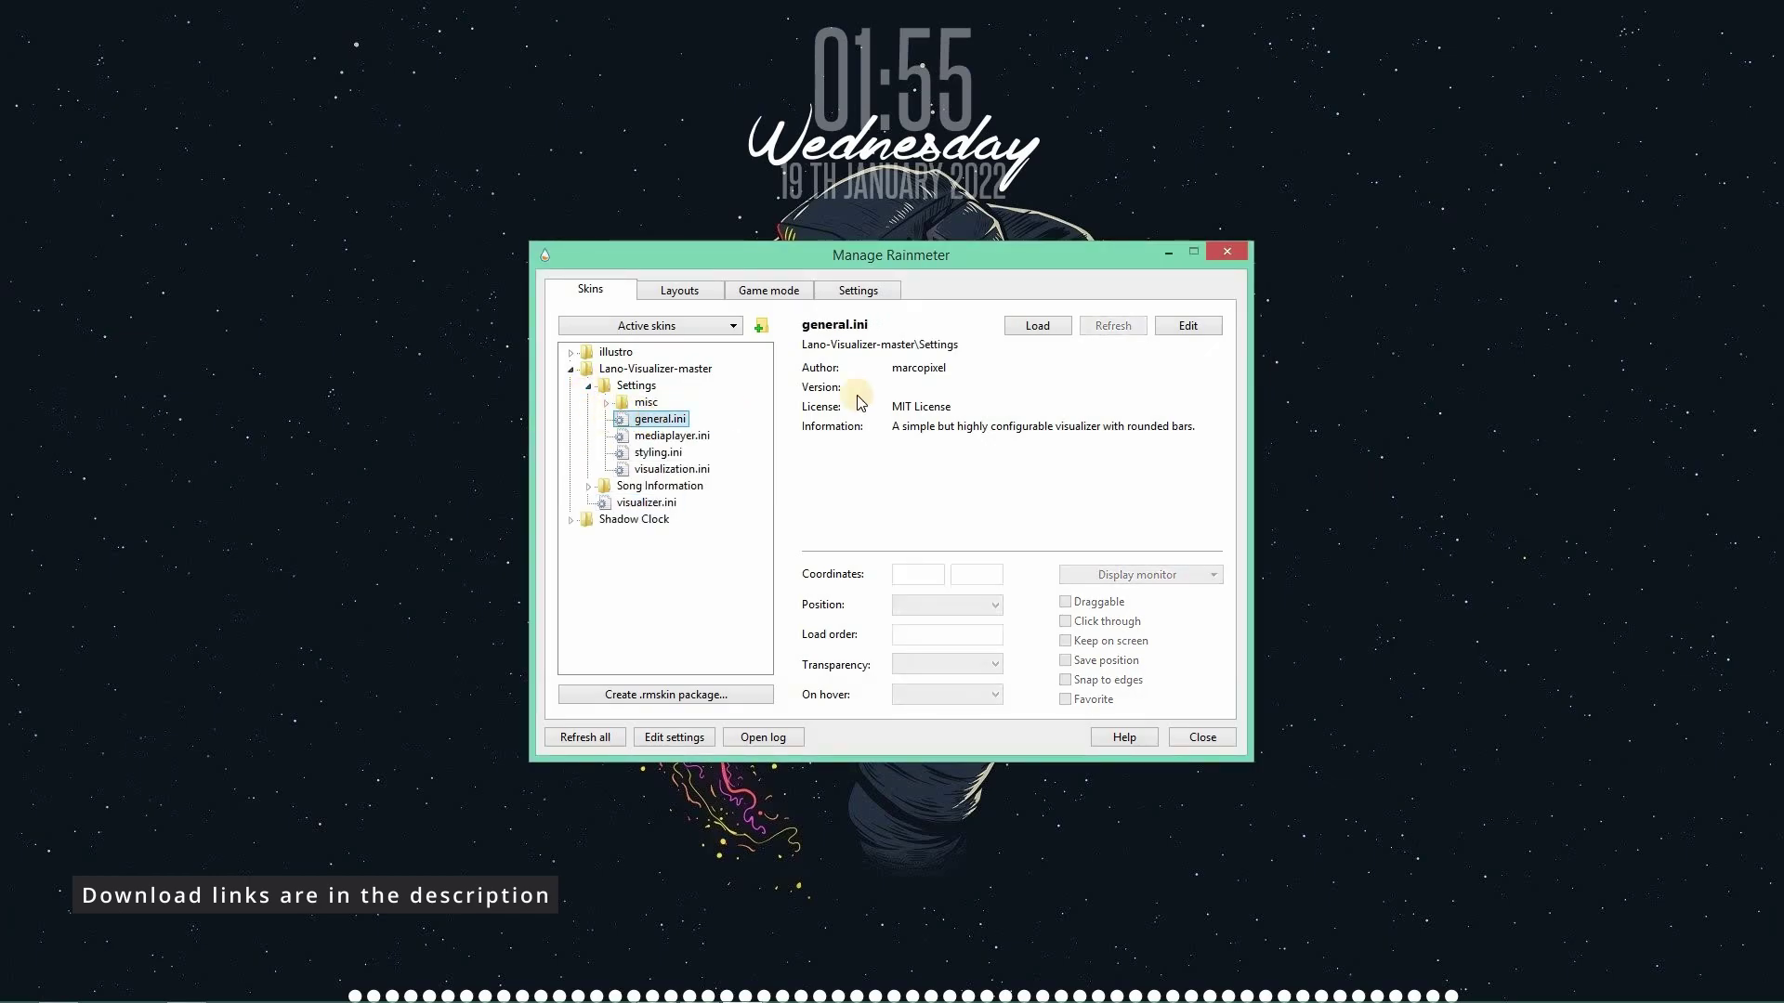
click(1013, 325)
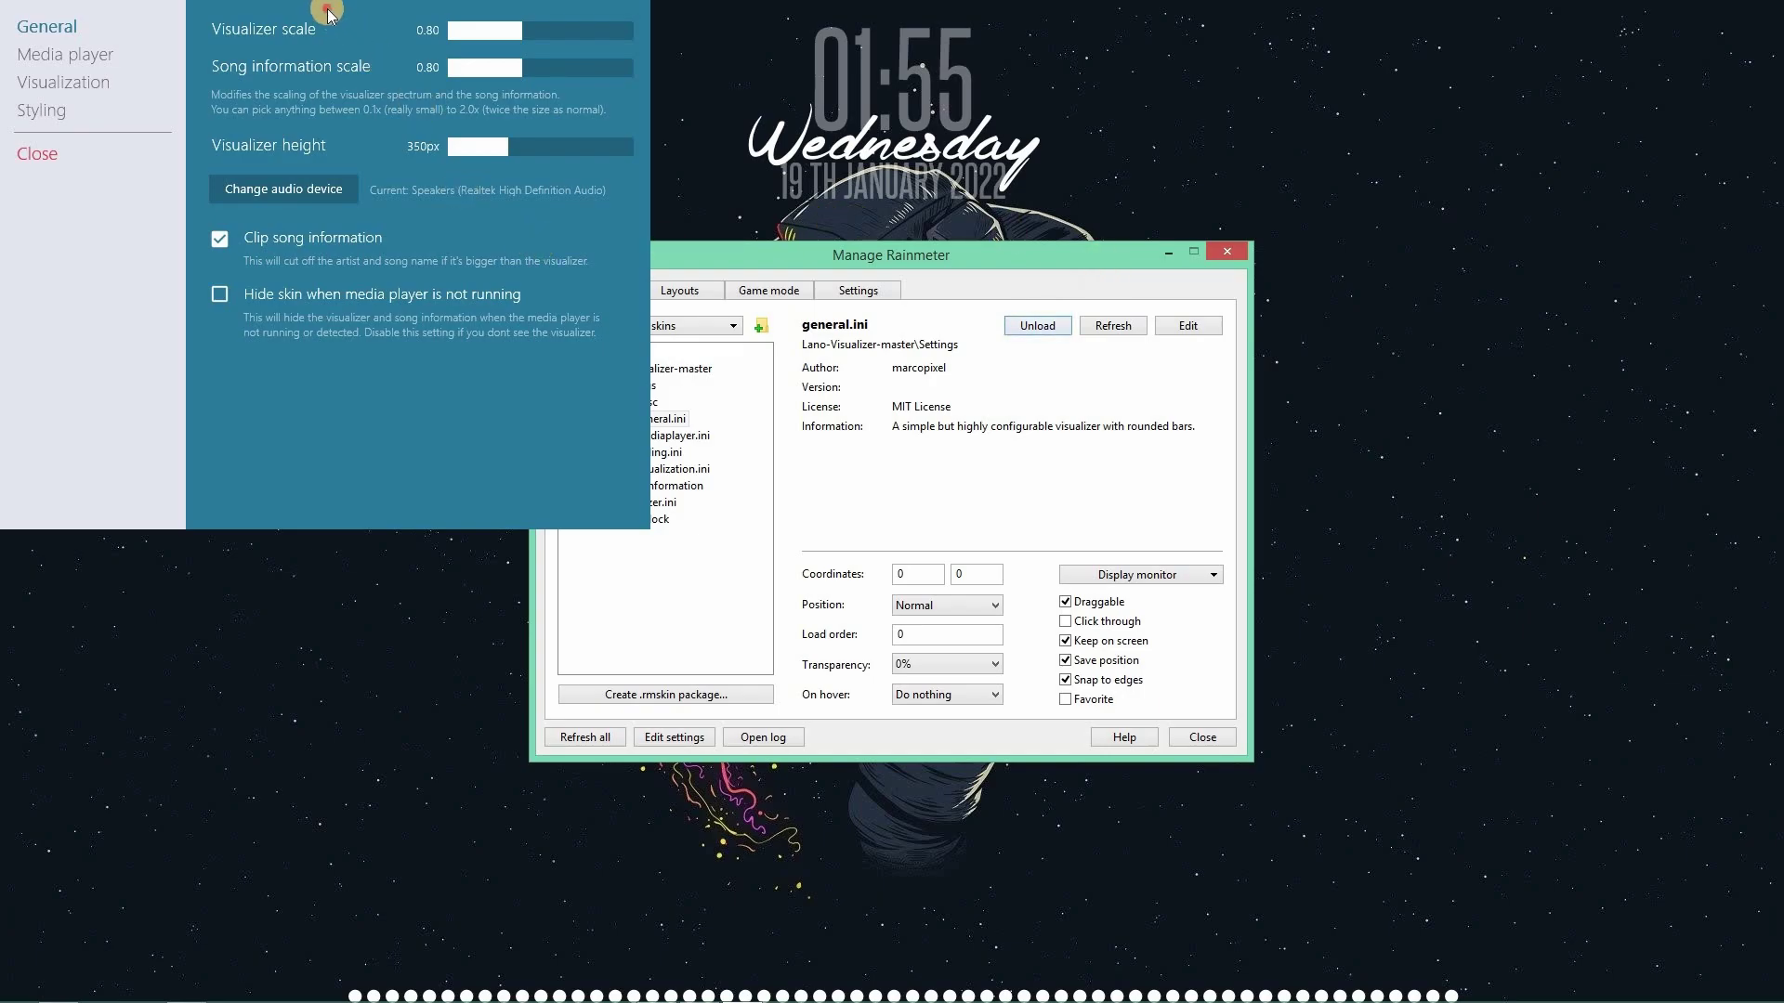
drag(327, 13, 426, 158)
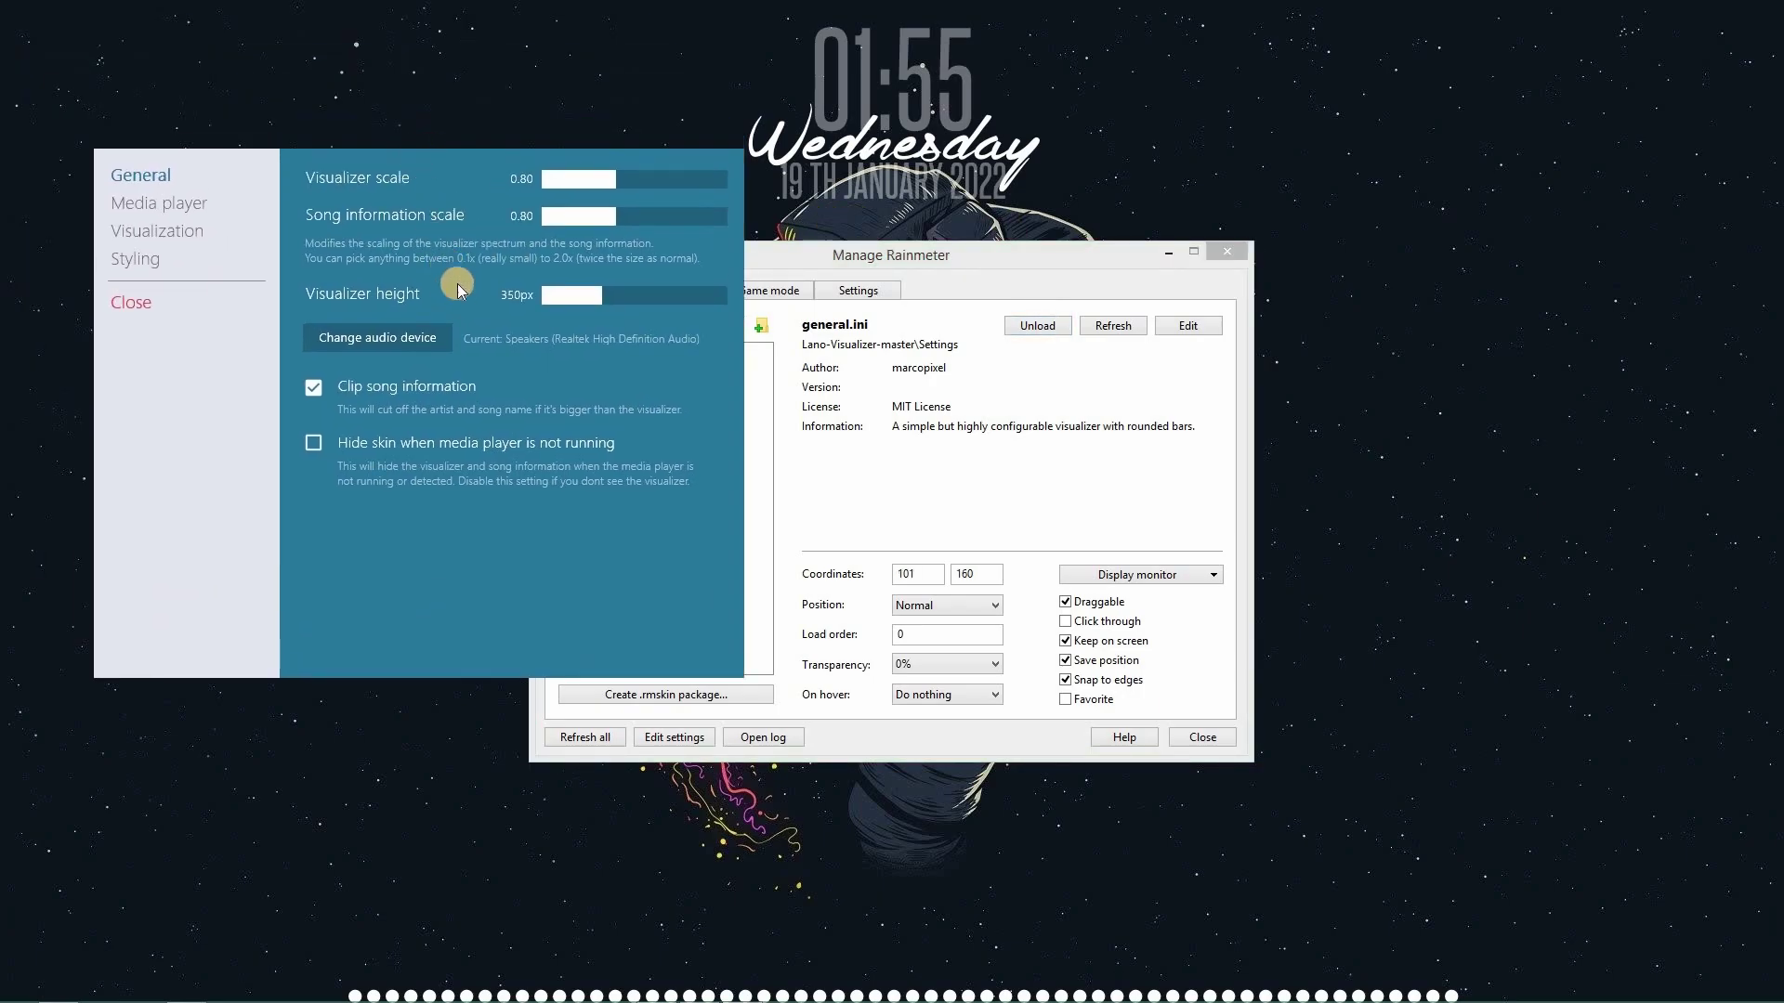
click(159, 203)
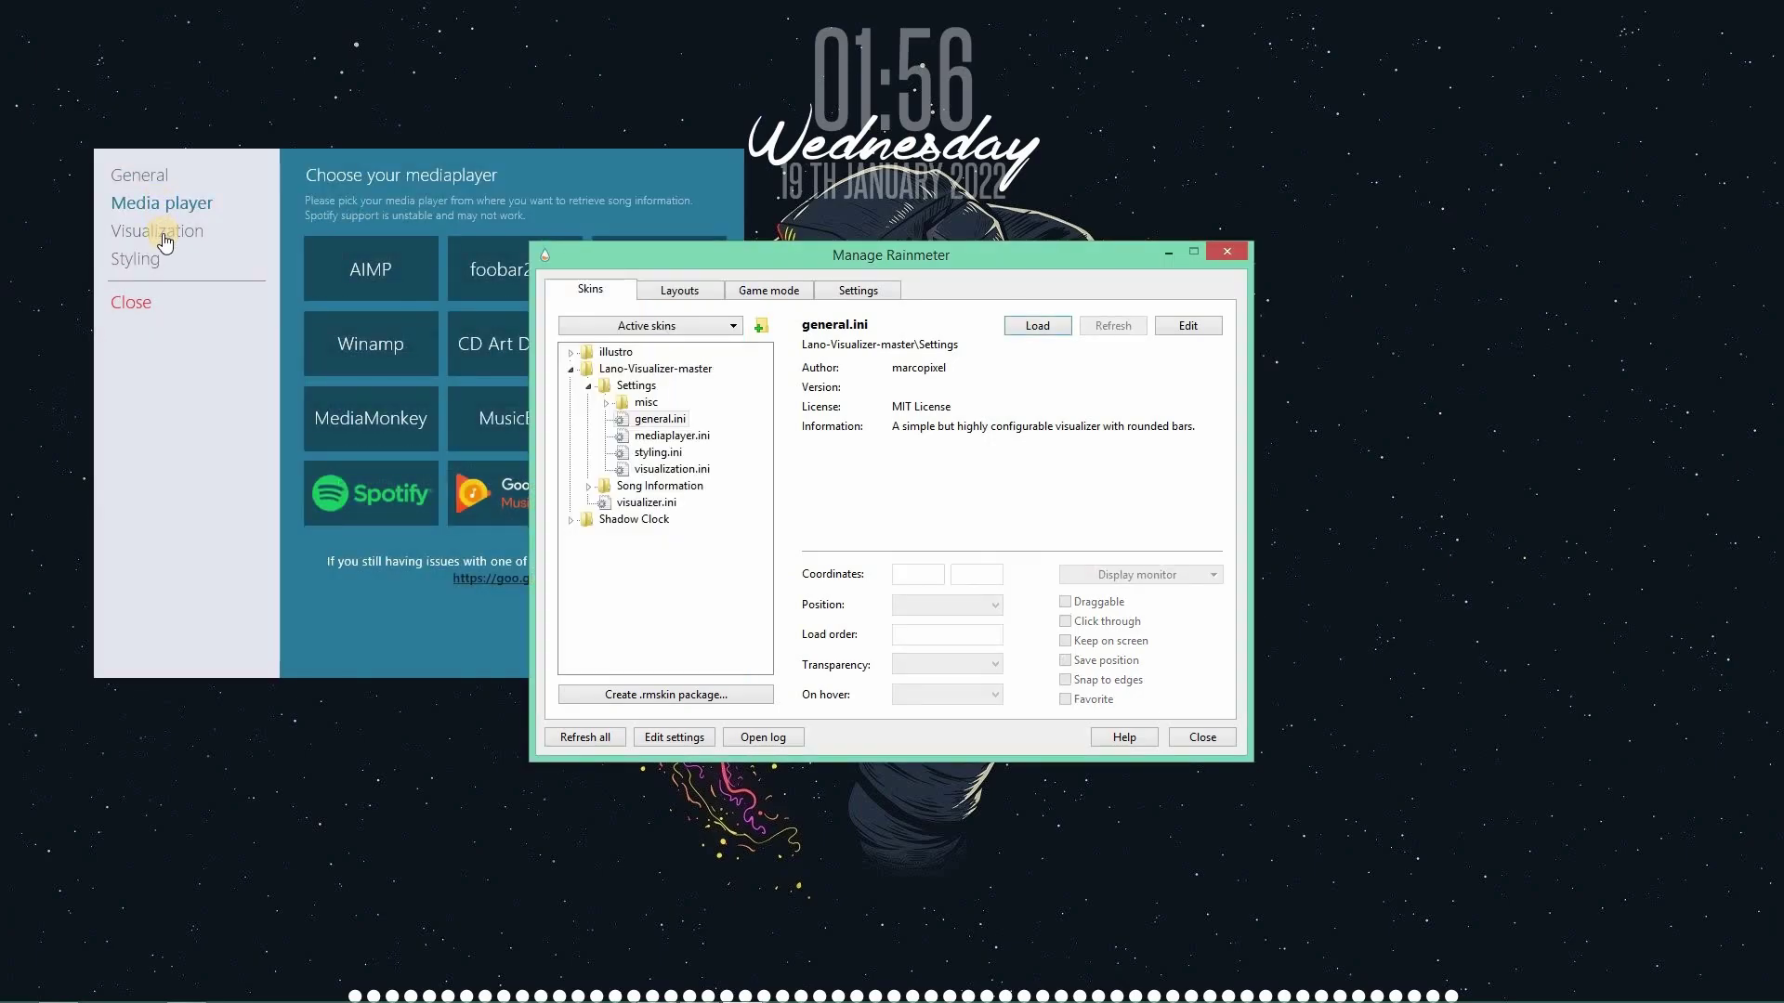
click(165, 242)
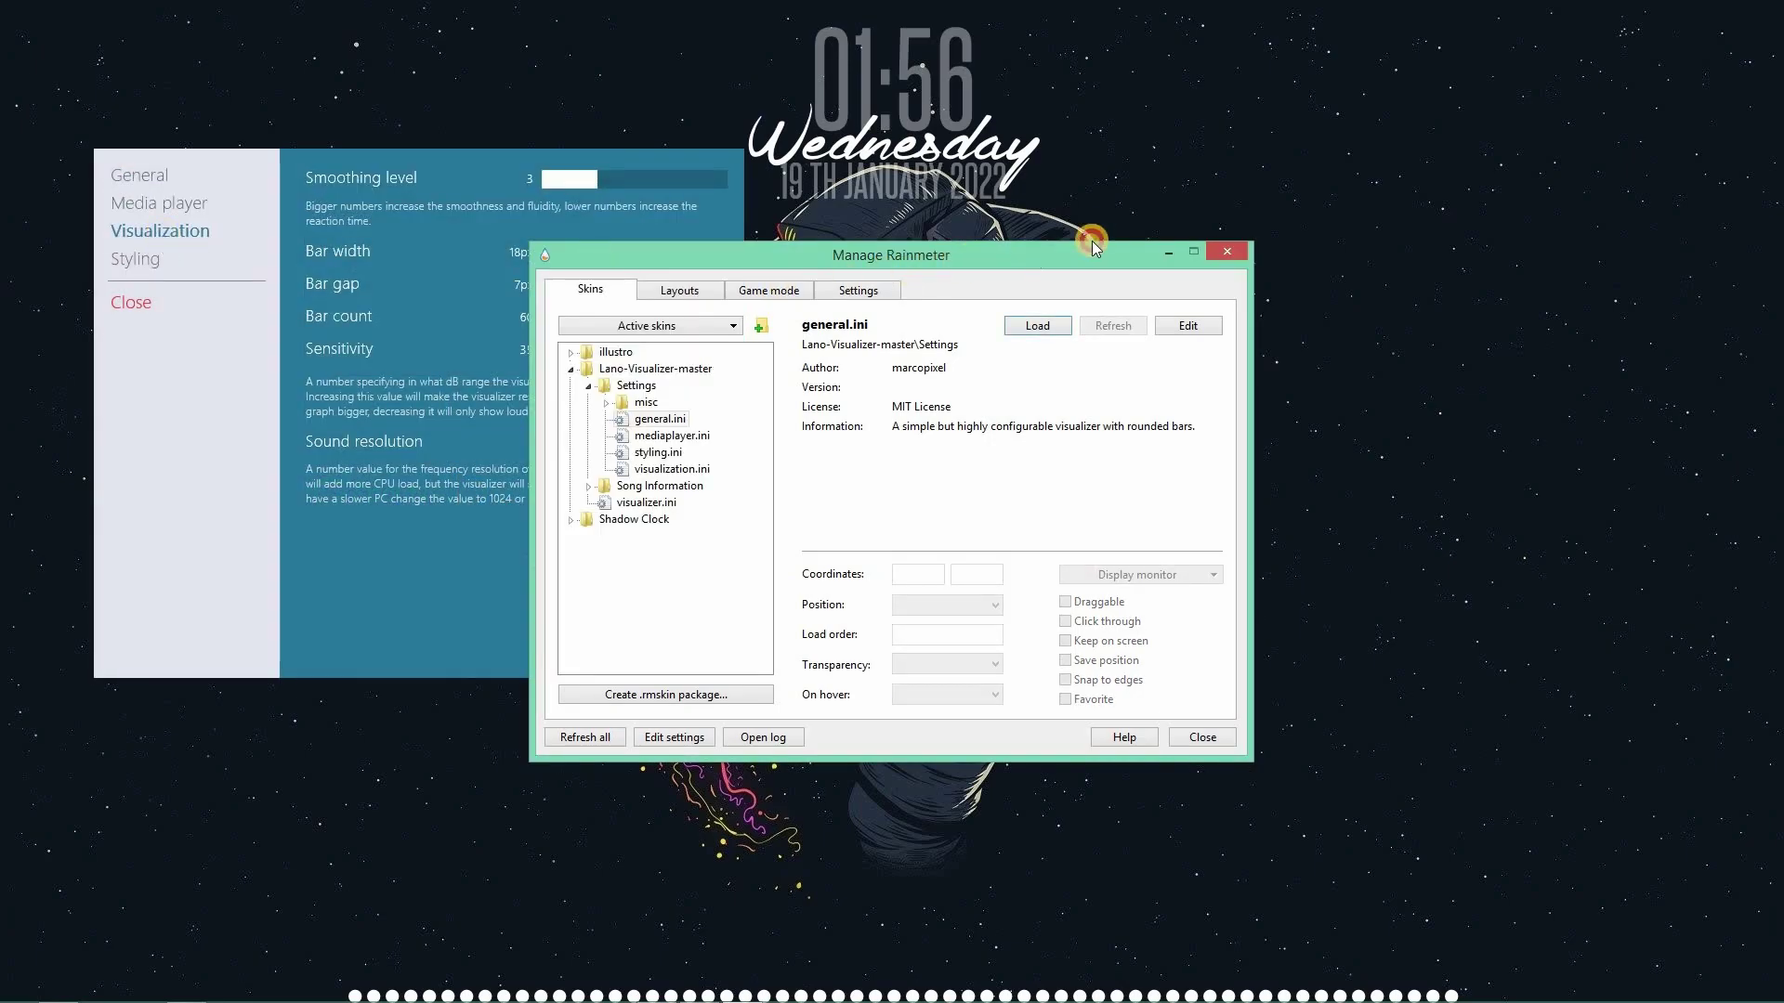
Move the skin manager aside and bring the links.txt notes with target values forward.
drag(1091, 242, 1400, 172)
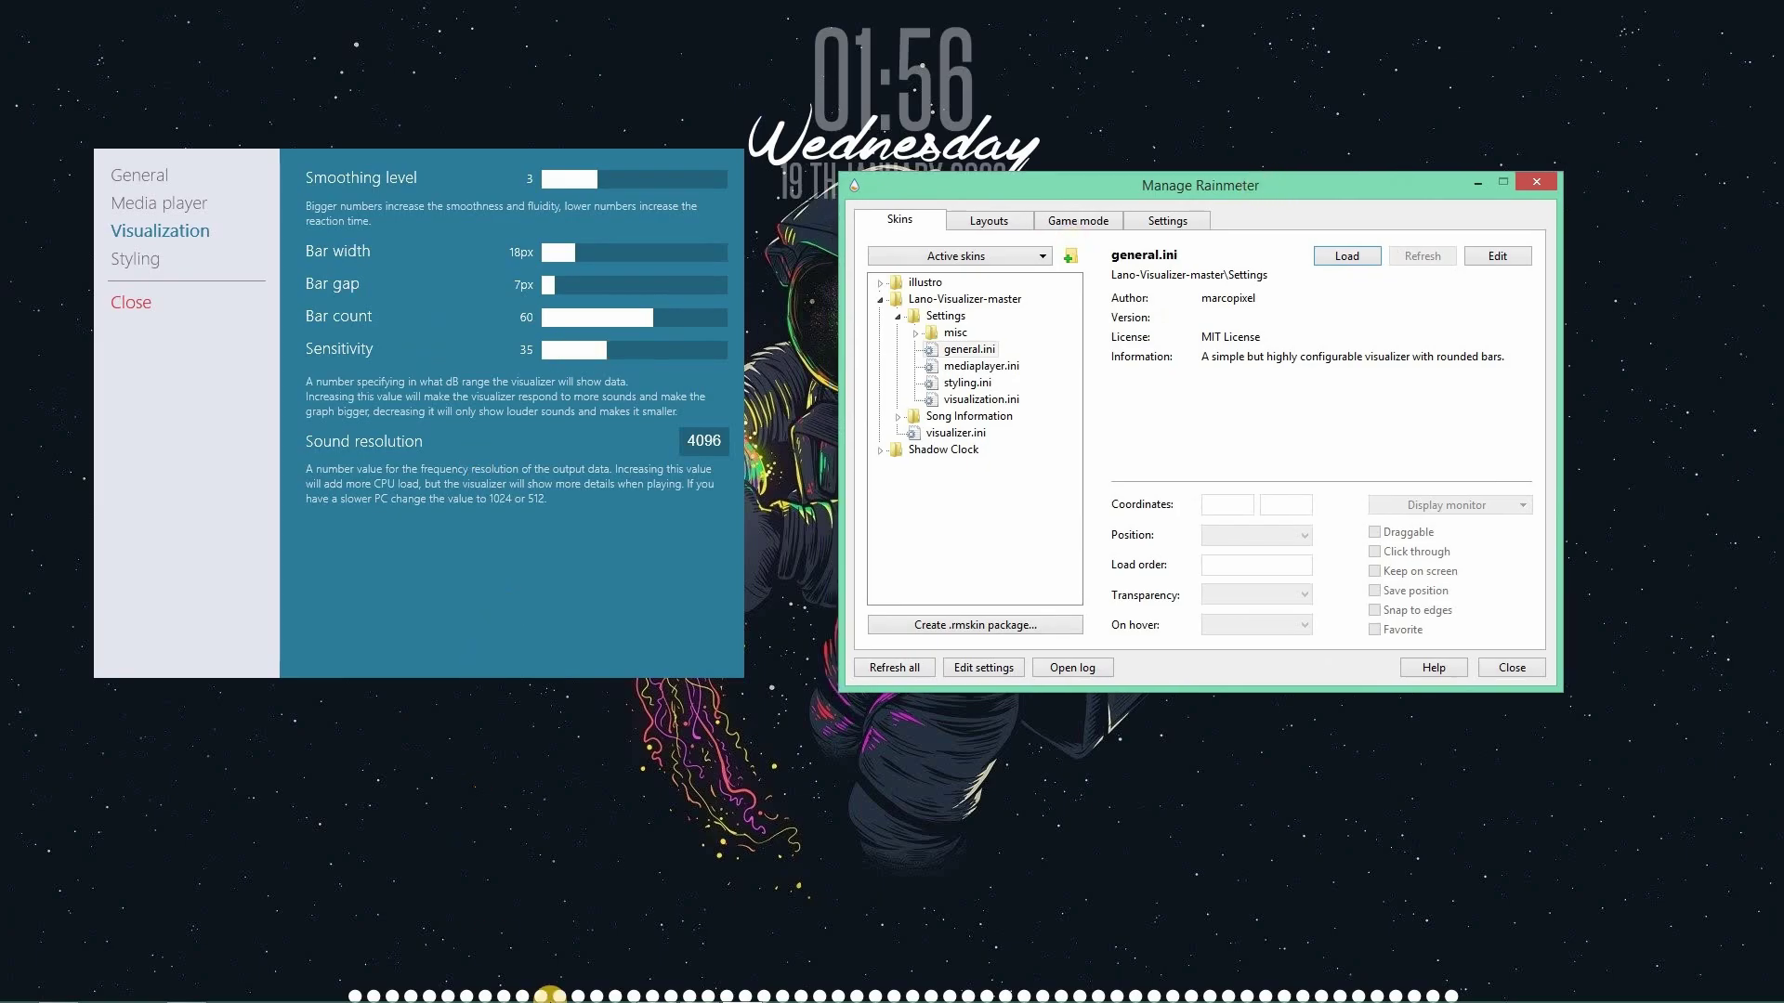
mouse_move(553, 997)
click(656, 991)
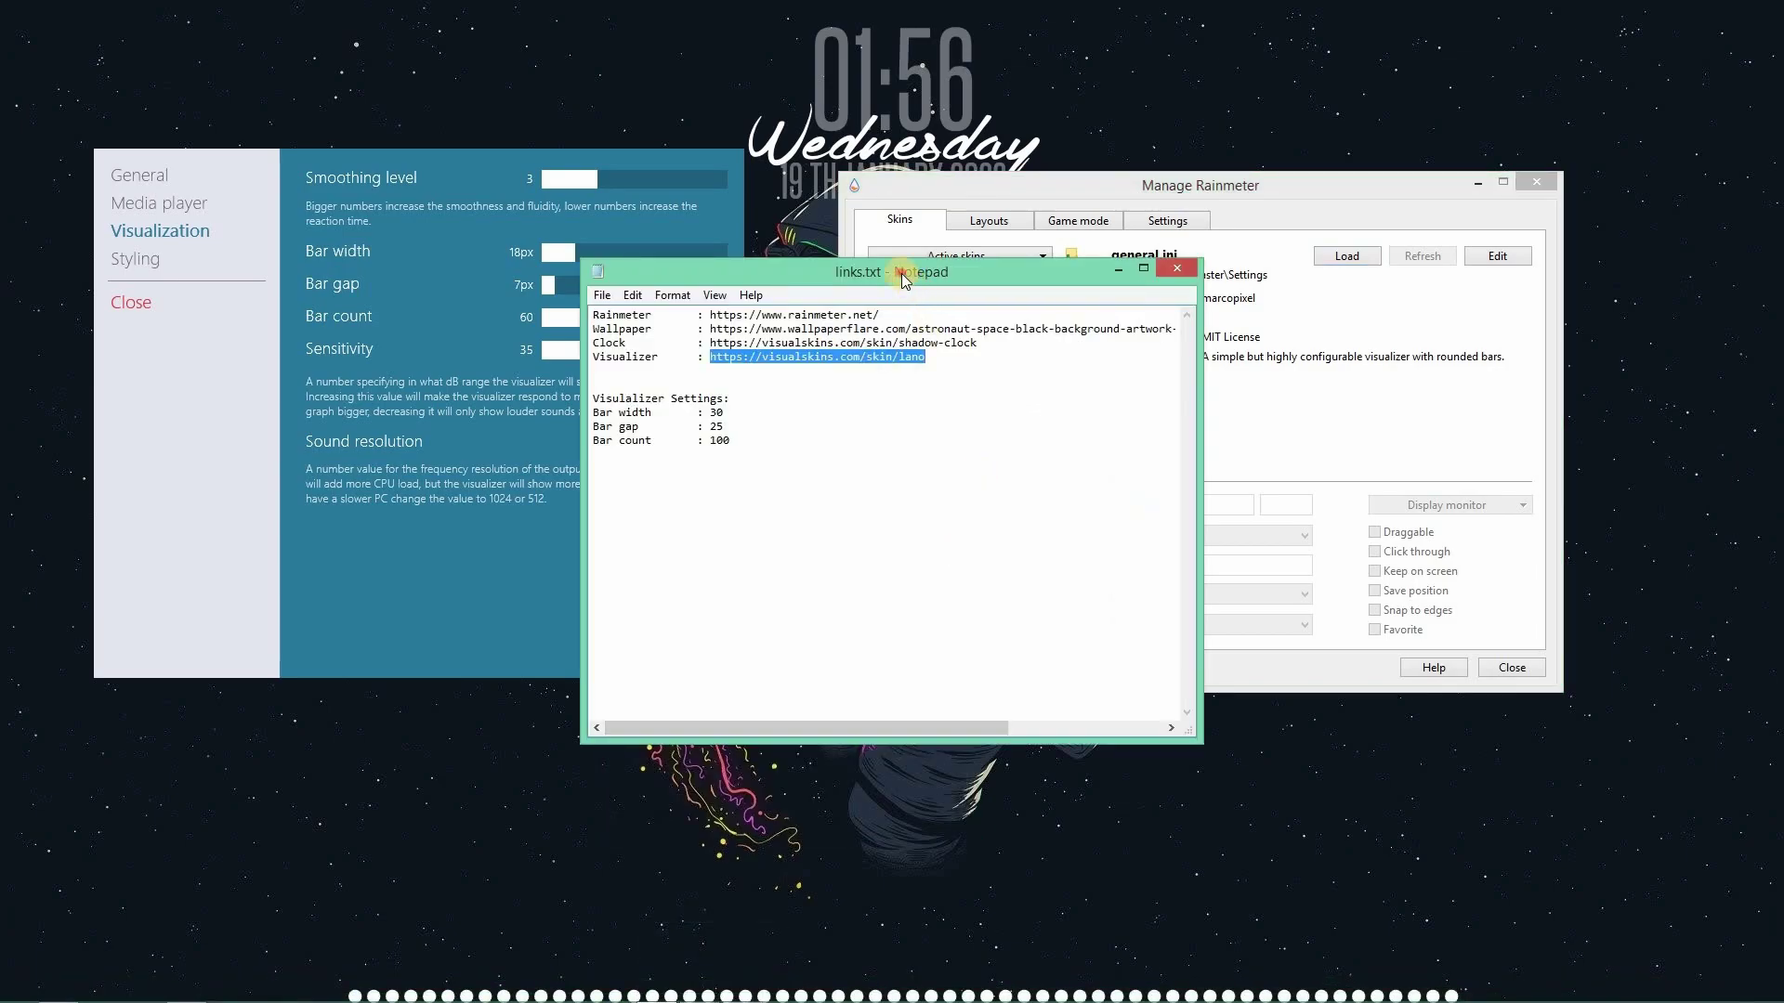
drag(901, 273, 1117, 212)
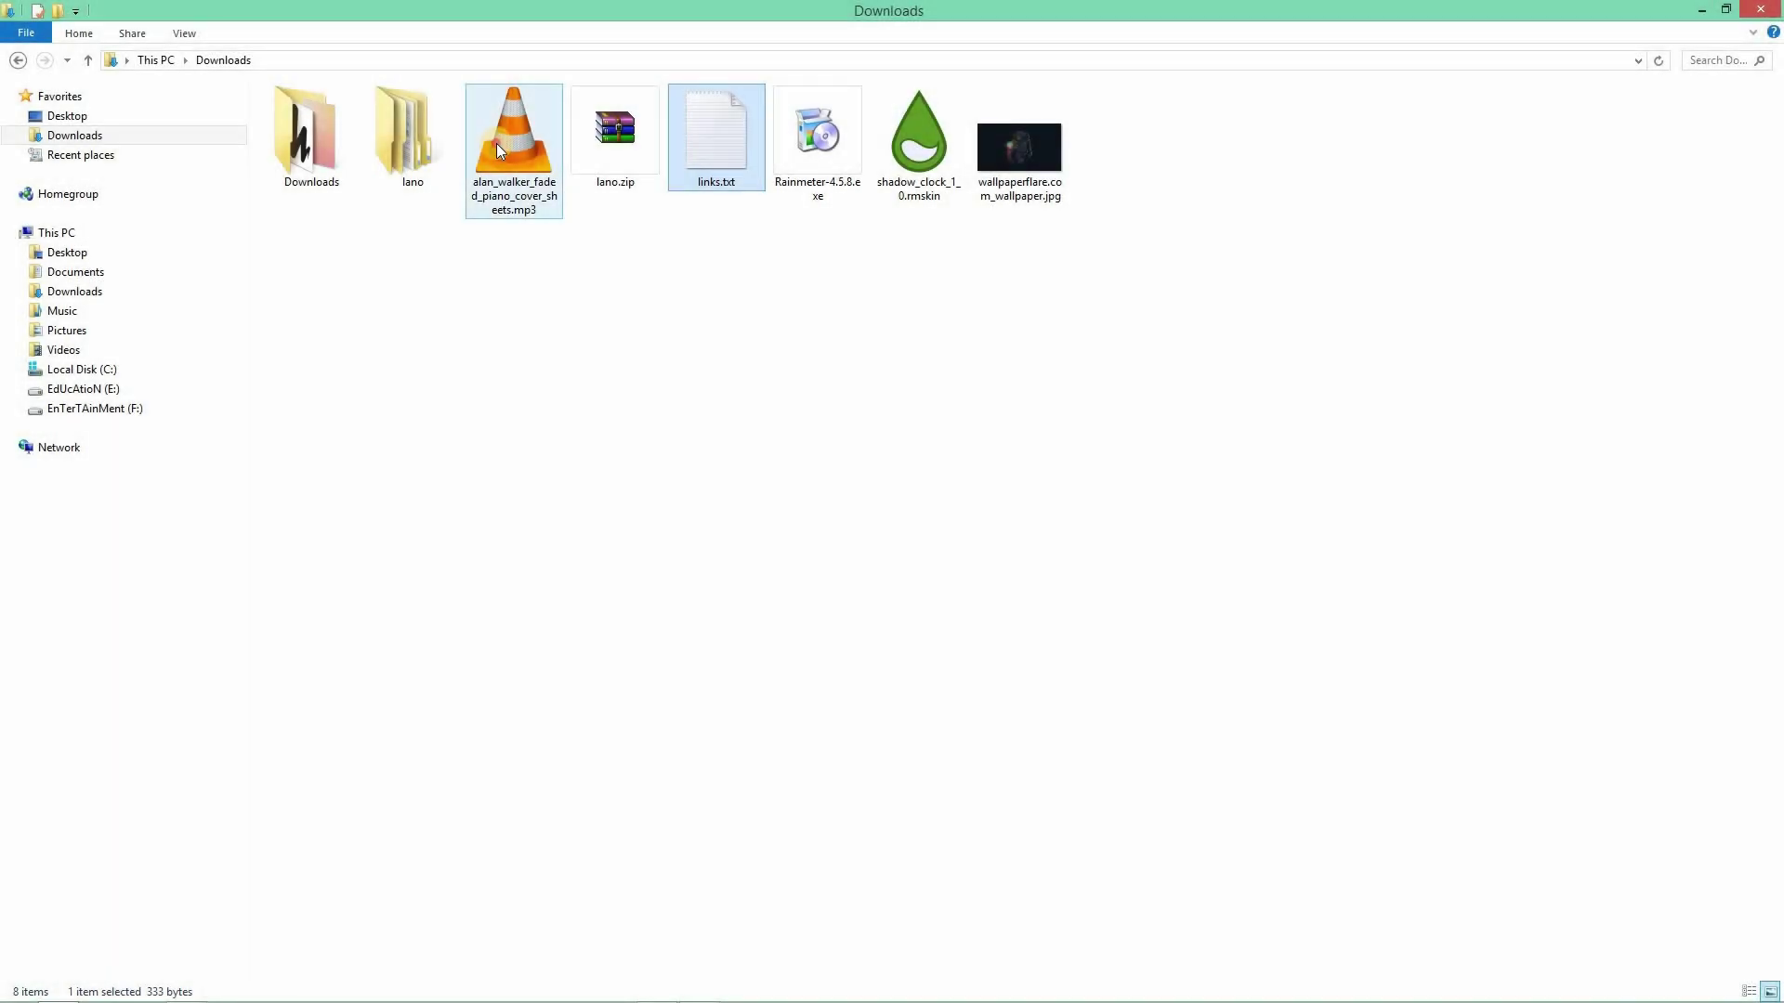
Play the Alan Walker piano mp3 from Downloads and minimize Explorer to watch the bars.
click(496, 143)
double_click(496, 143)
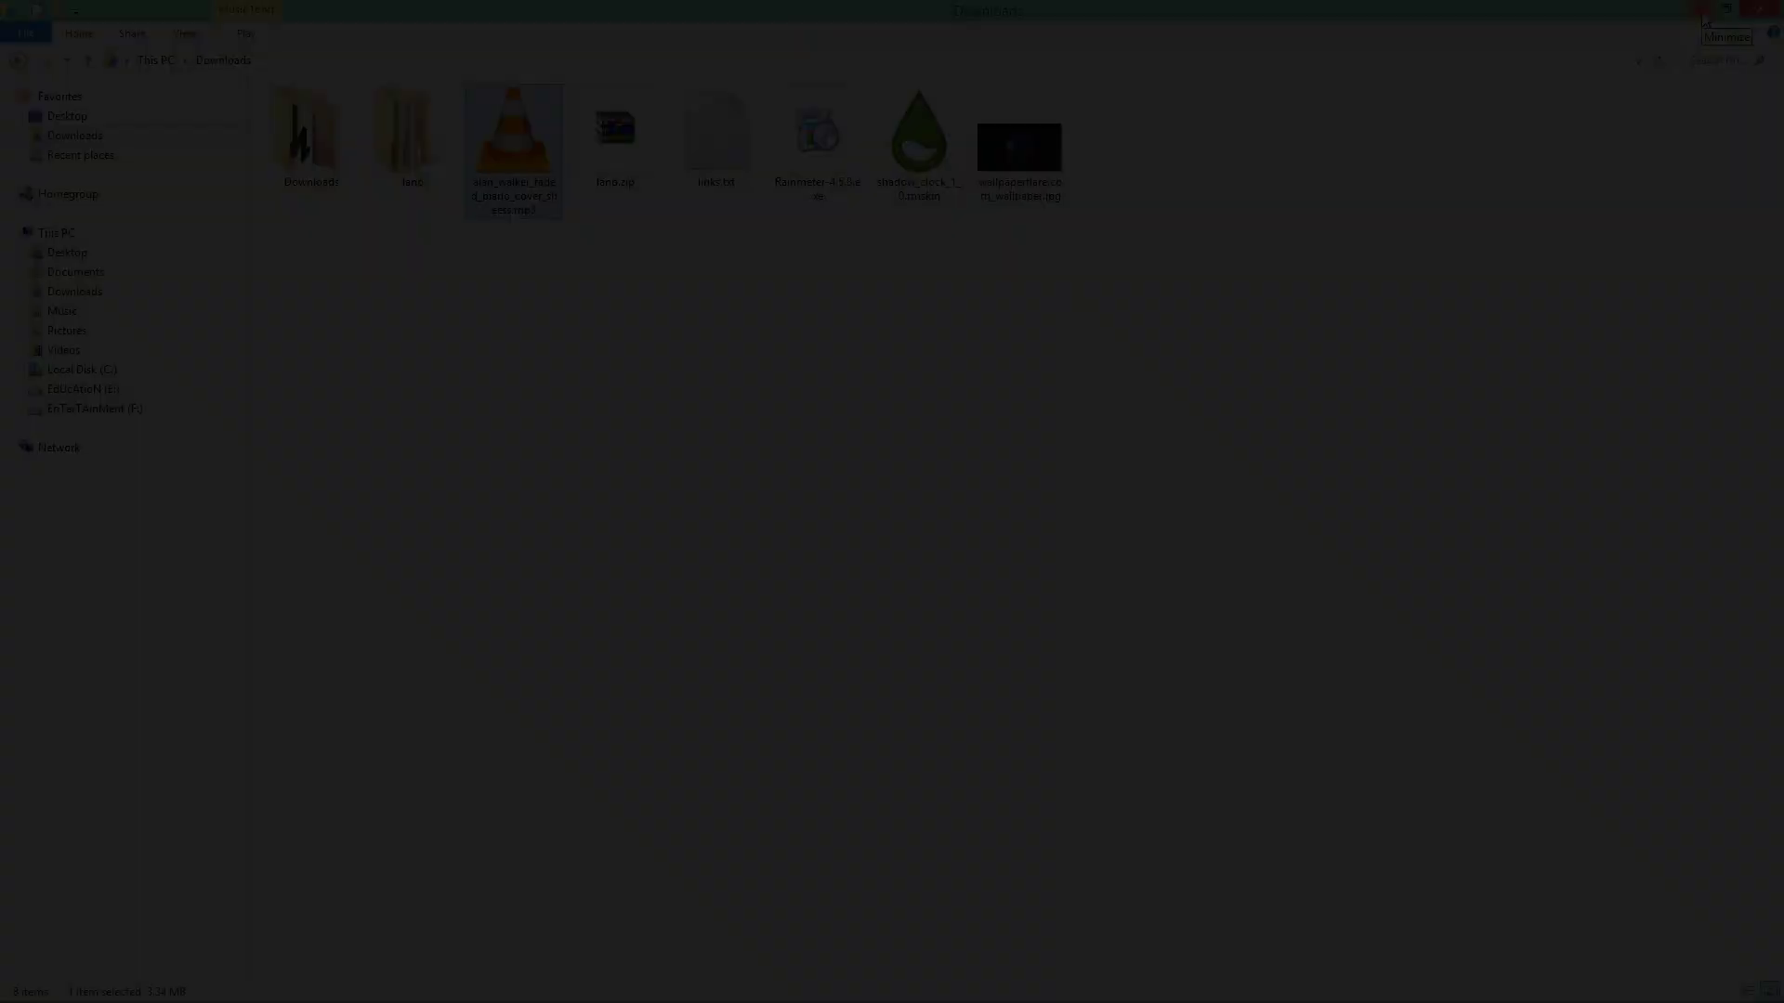
click(1705, 19)
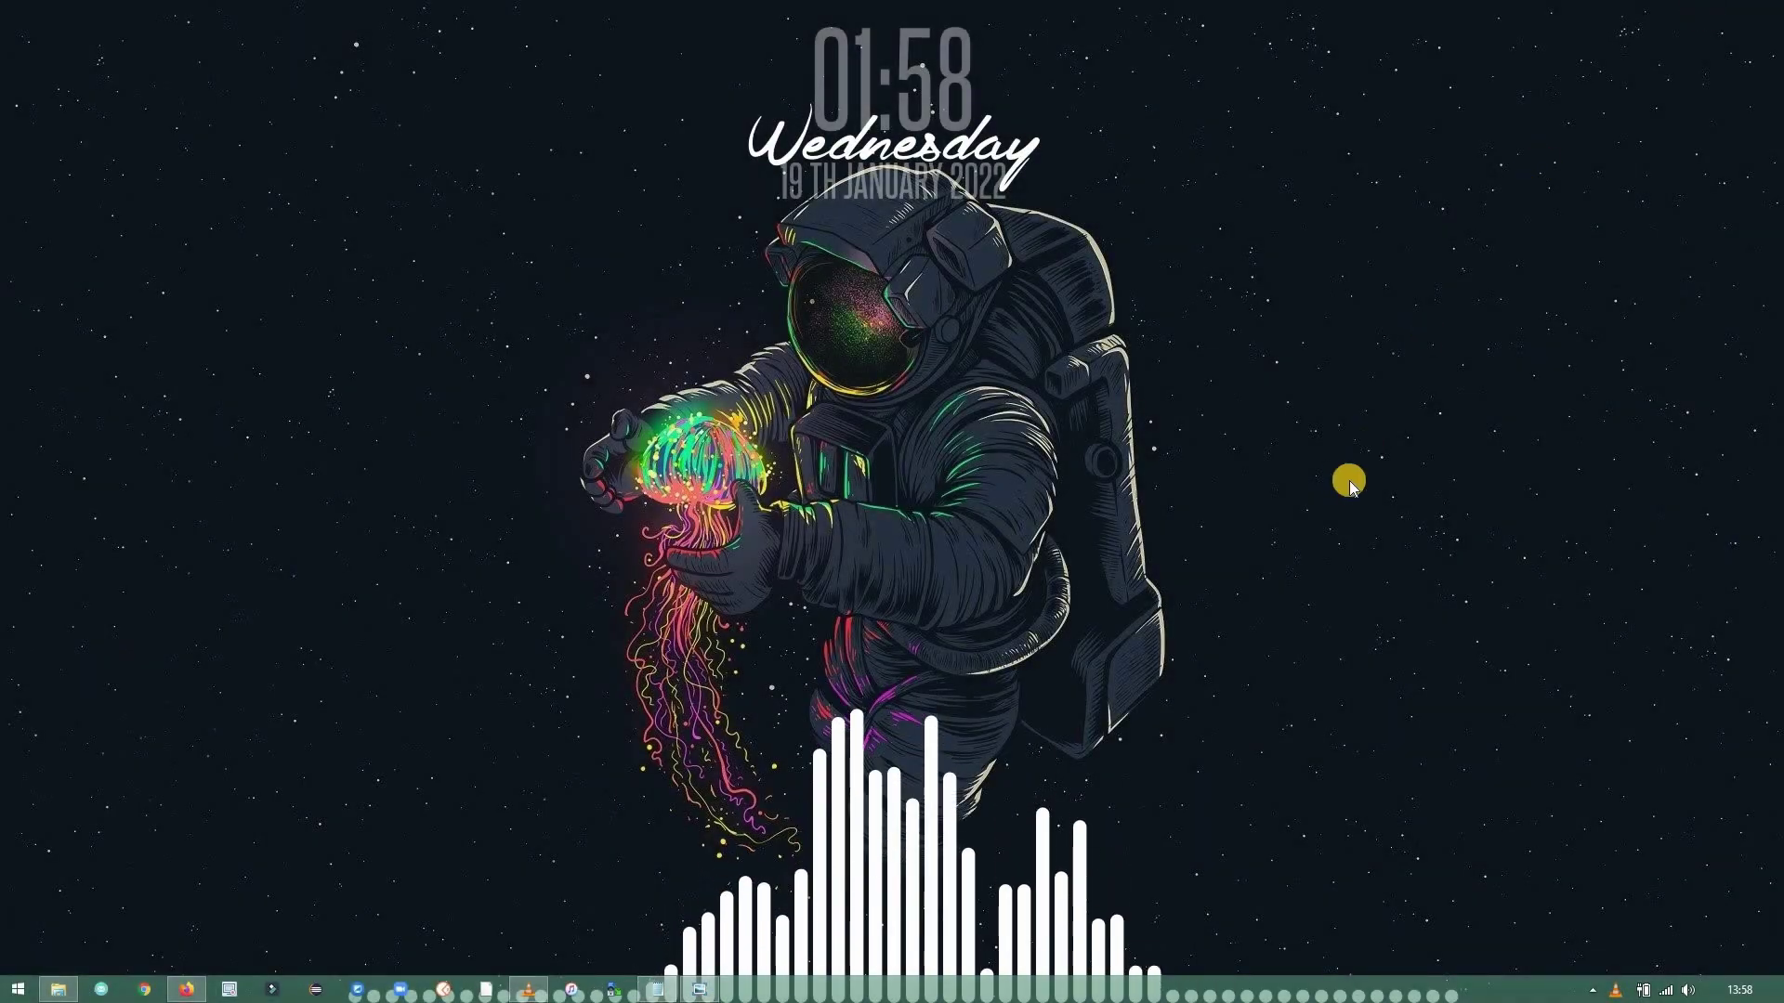